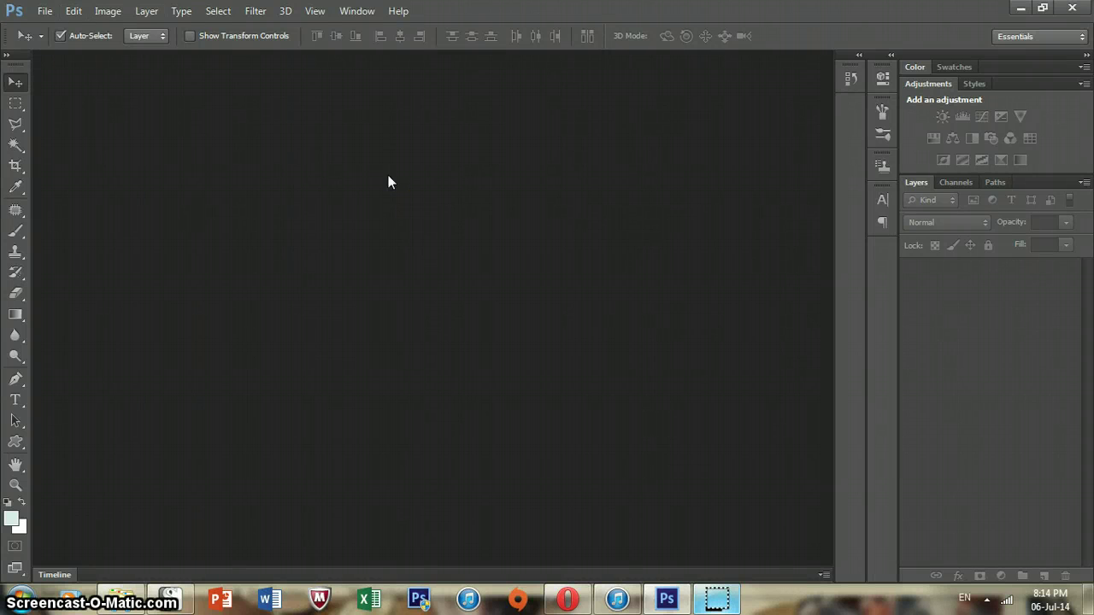
Start a new document from the File menu's New command.
{"action": "left_click", "coordinate": [51, 12]}
{"action": "left_click", "coordinate": [723, 602]}
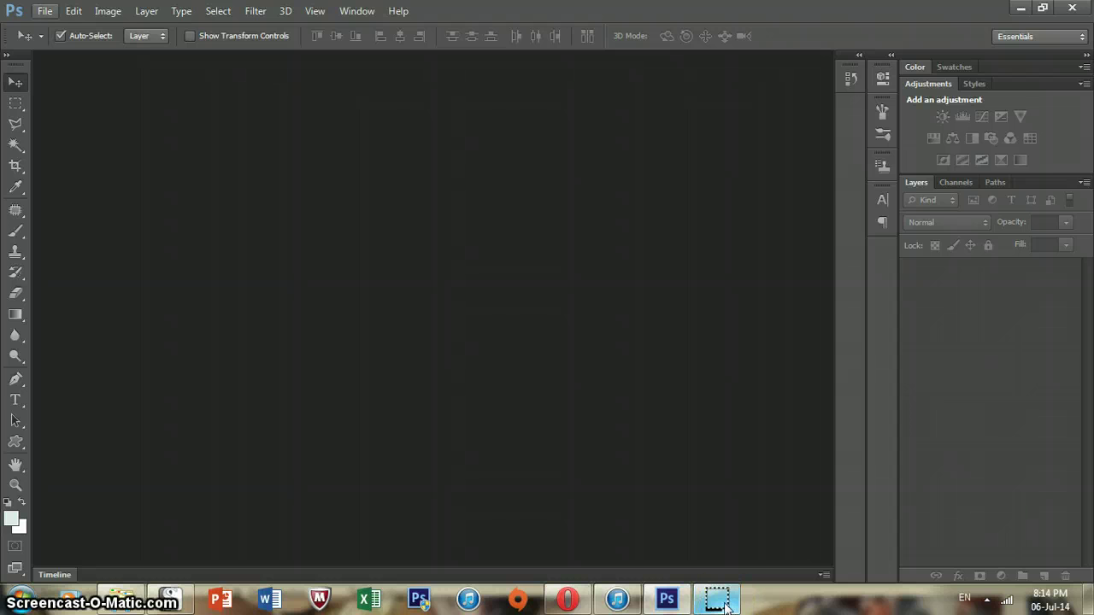
{"action": "key", "text": "alt+f"}
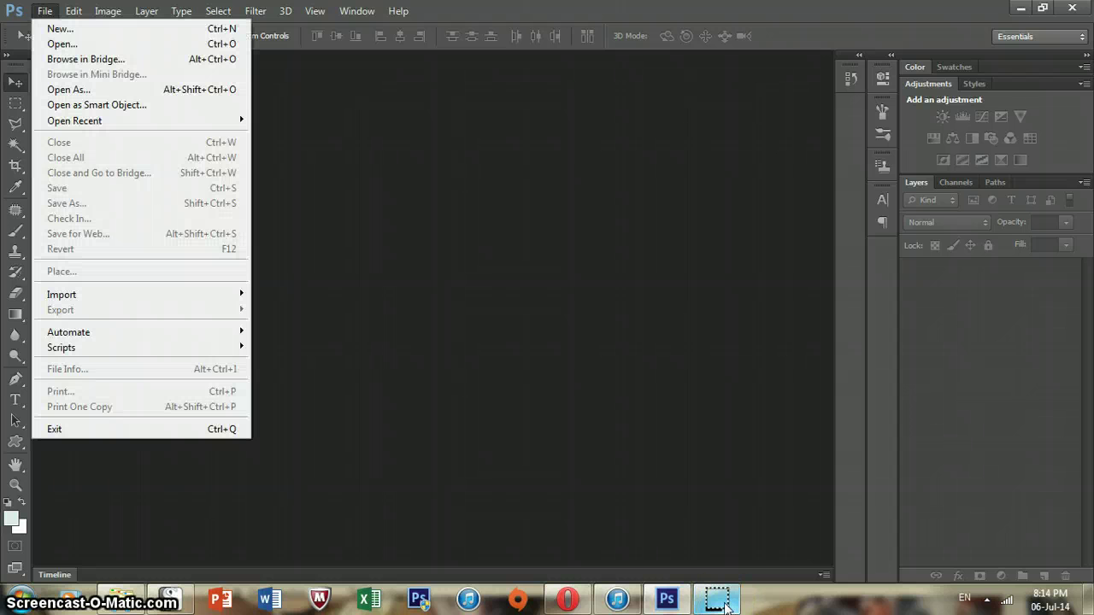
{"action": "key", "text": "Down"}
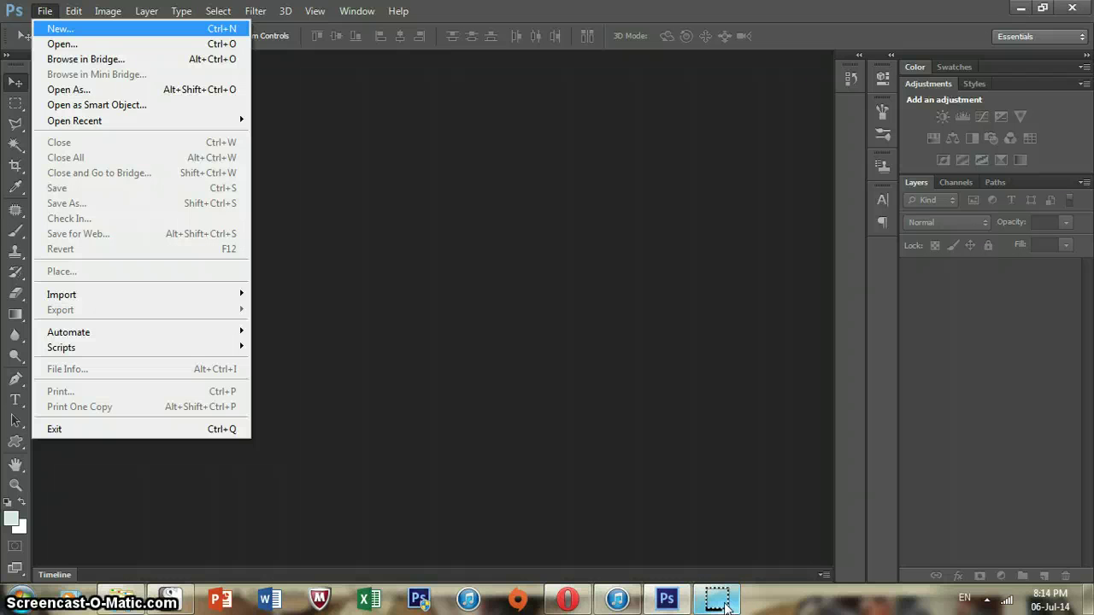
{"action": "left_click", "coordinate": [62, 30]}
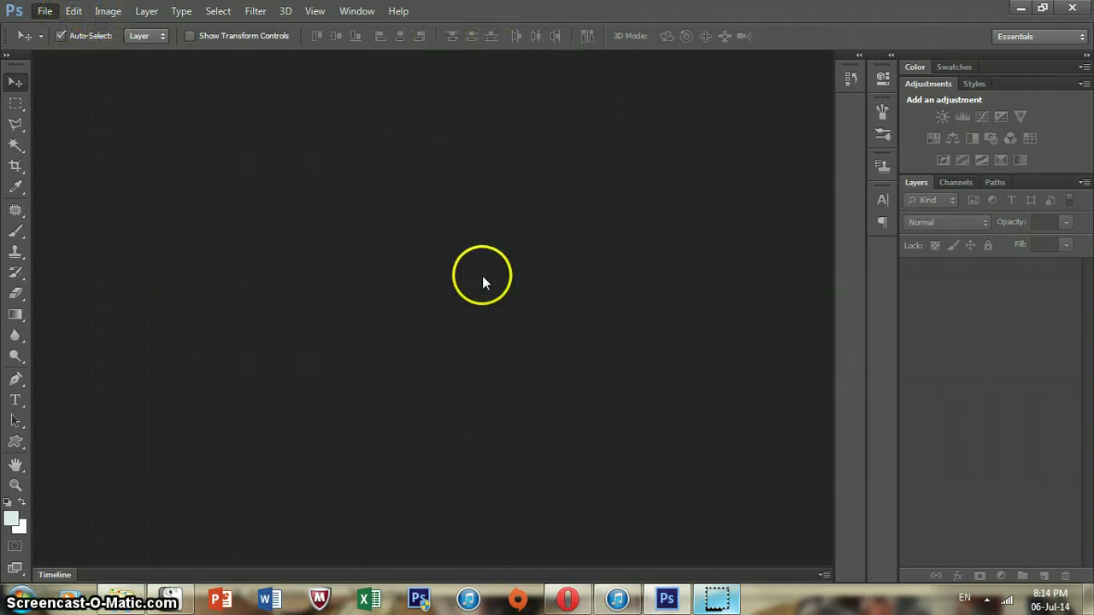
Create a new 400 × 625 px white document from the WATTPAD preset.
{"action": "key", "text": "ctrl+n"}
{"action": "left_click", "coordinate": [538, 162]}
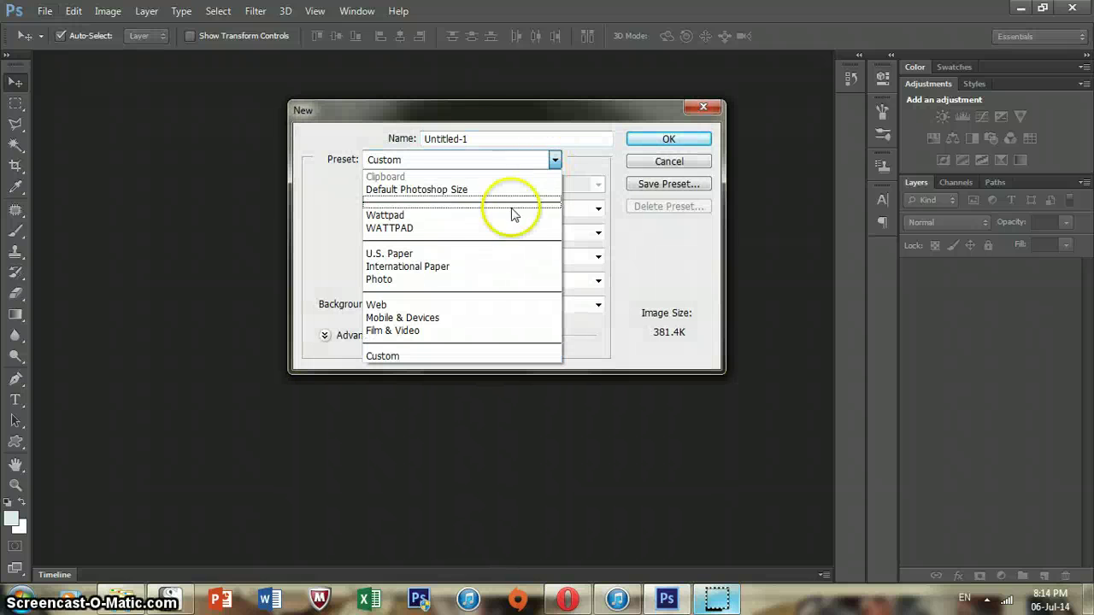
{"action": "left_click", "coordinate": [481, 227]}
{"action": "left_click", "coordinate": [464, 164]}
{"action": "left_click", "coordinate": [390, 211]}
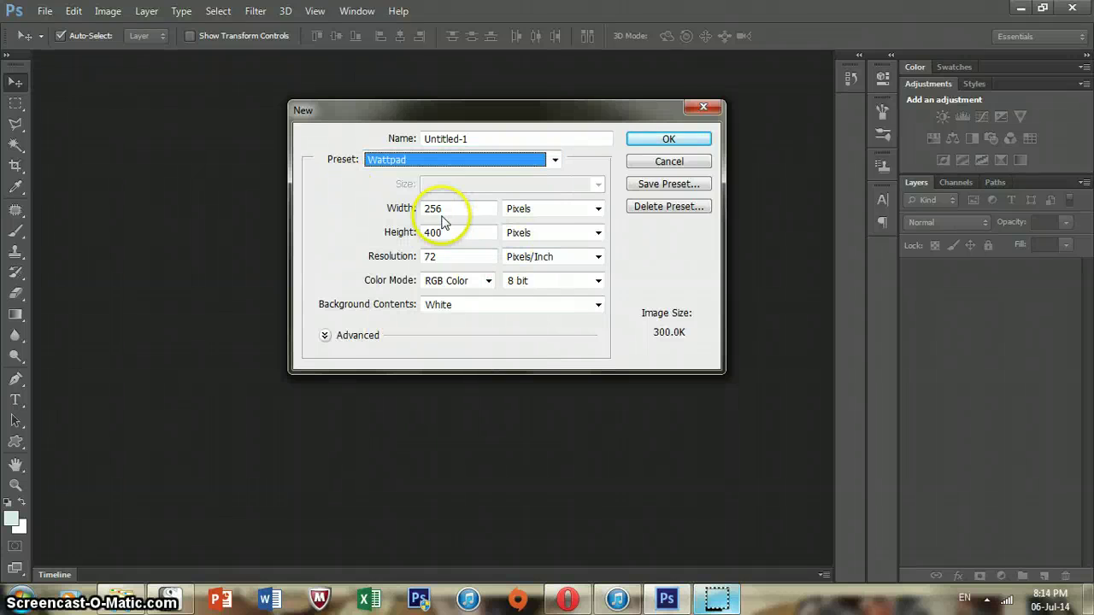
{"action": "left_click", "coordinate": [484, 161]}
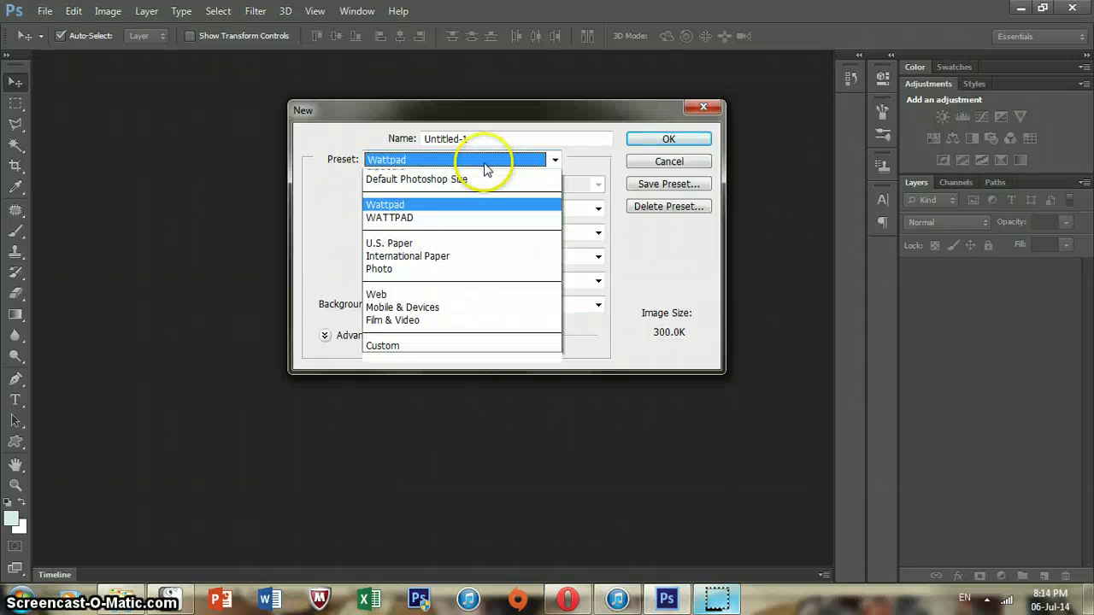
{"action": "left_click", "coordinate": [455, 228]}
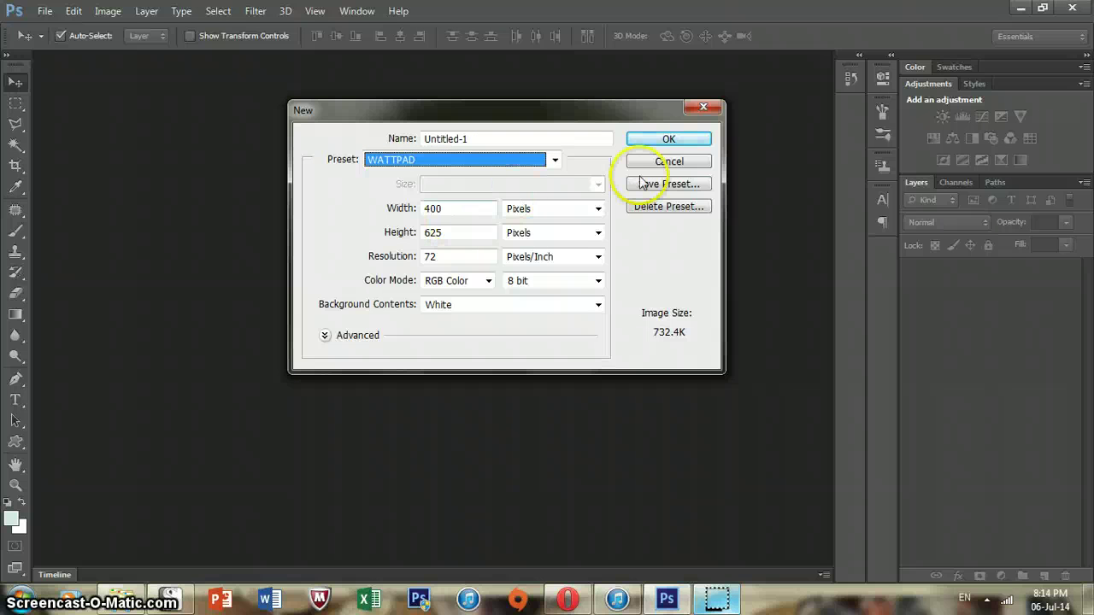
{"action": "left_click", "coordinate": [641, 139]}
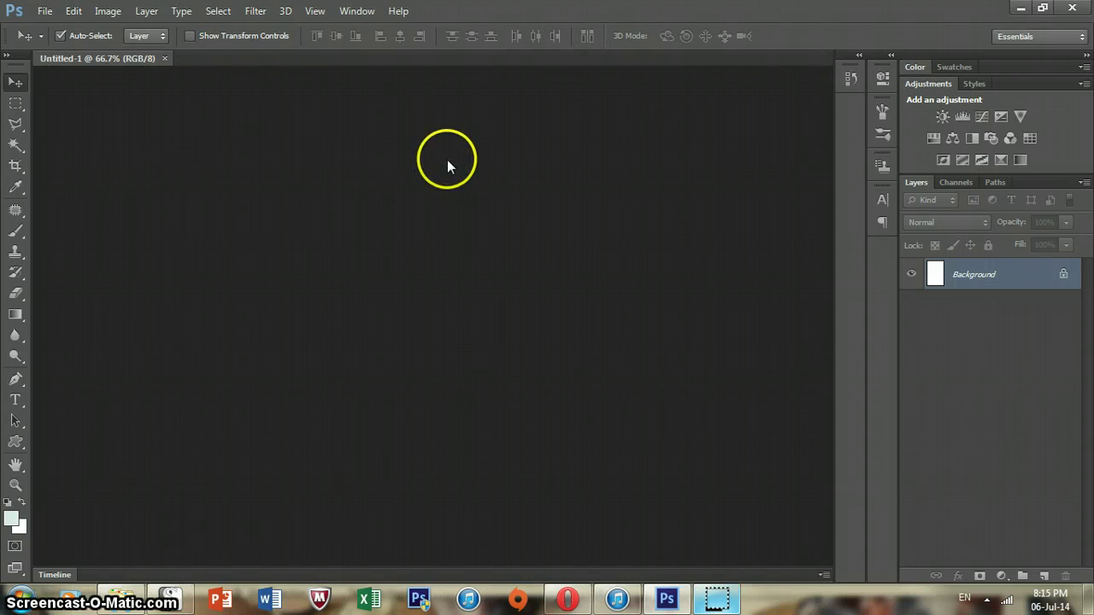
Open Main pic.png from Pictures > Tutorial as a smart object.
{"action": "left_click", "coordinate": [43, 10]}
{"action": "left_click", "coordinate": [113, 105]}
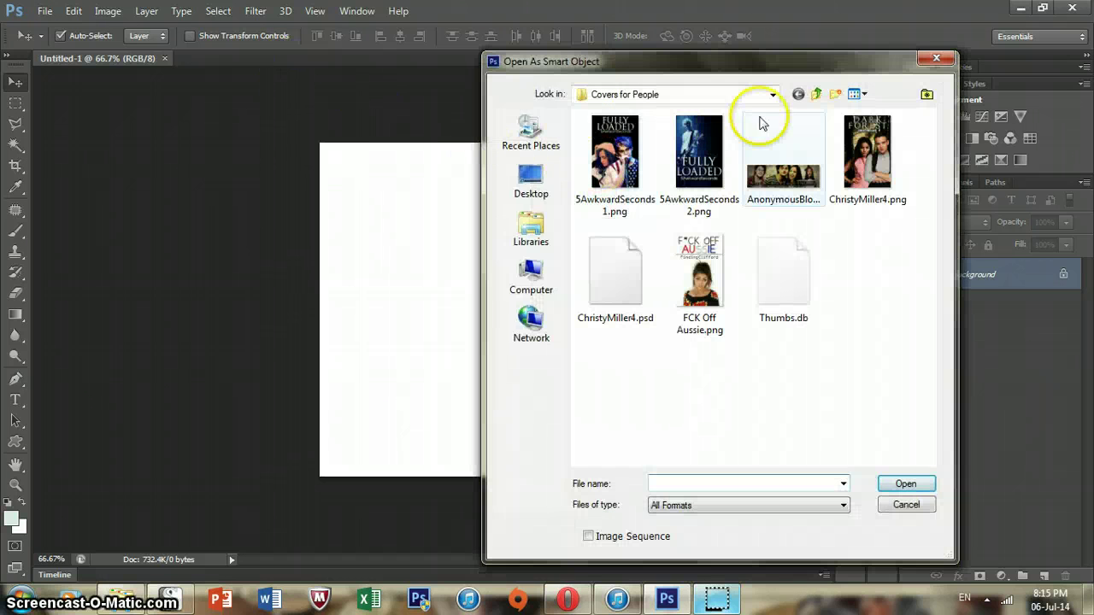
{"action": "left_click", "coordinate": [817, 94]}
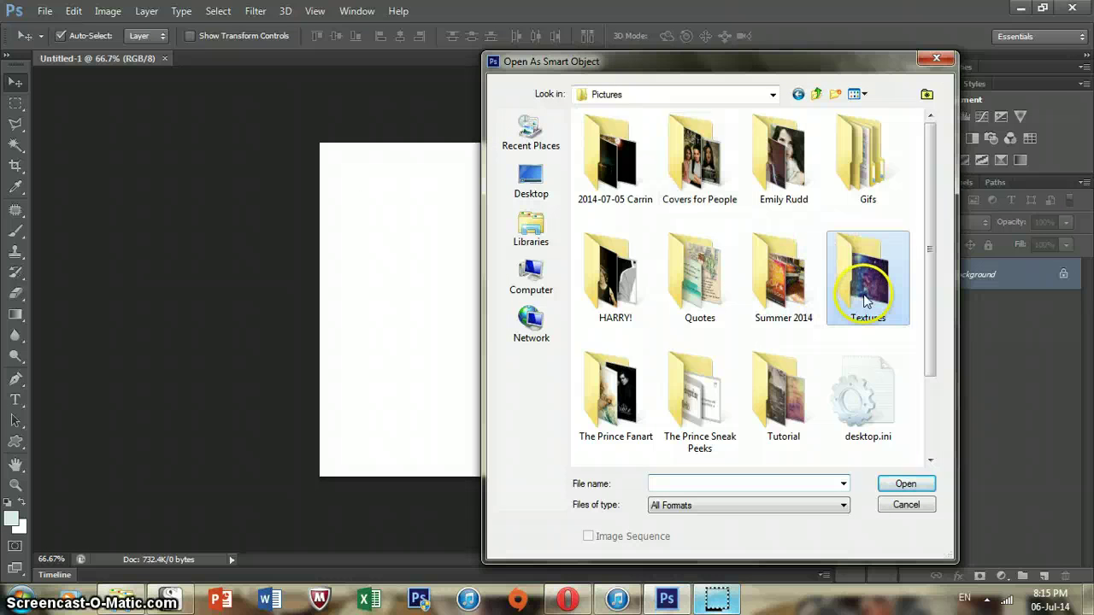
{"action": "double_click", "coordinate": [865, 299]}
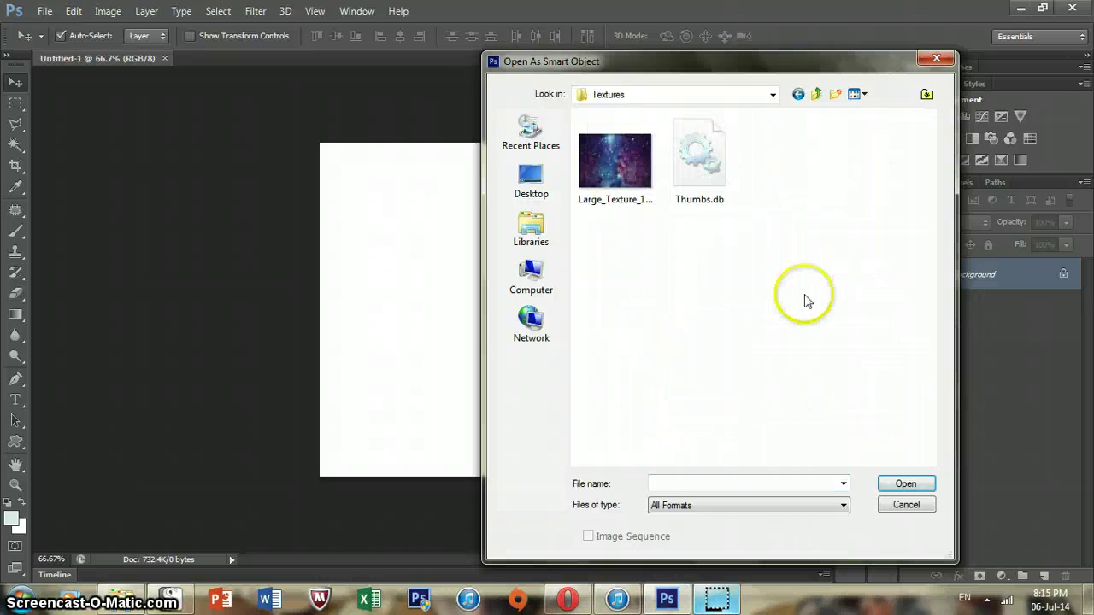
{"action": "left_click", "coordinate": [816, 94]}
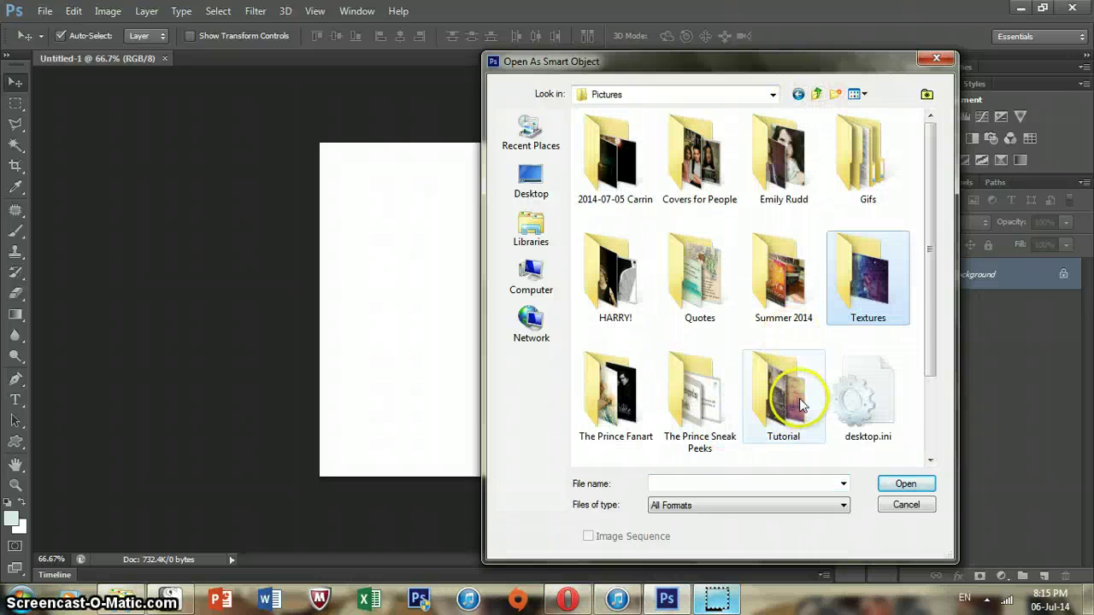
{"action": "double_click", "coordinate": [801, 406]}
{"action": "double_click", "coordinate": [708, 156]}
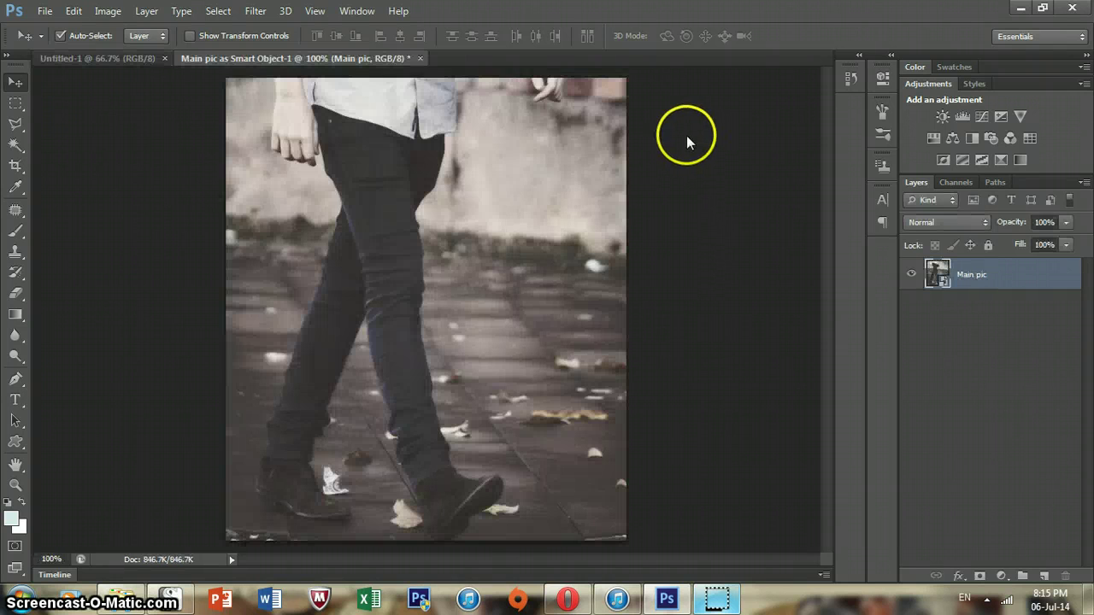
Drag the walking-legs photo into Untitled-1, close its document unsaved, and position it.
{"action": "left_click_drag", "start_coordinate": [269, 57], "coordinate": [288, 99]}
{"action": "left_click_drag", "start_coordinate": [325, 277], "coordinate": [300, 175]}
{"action": "left_click_drag", "start_coordinate": [454, 139], "coordinate": [530, 98]}
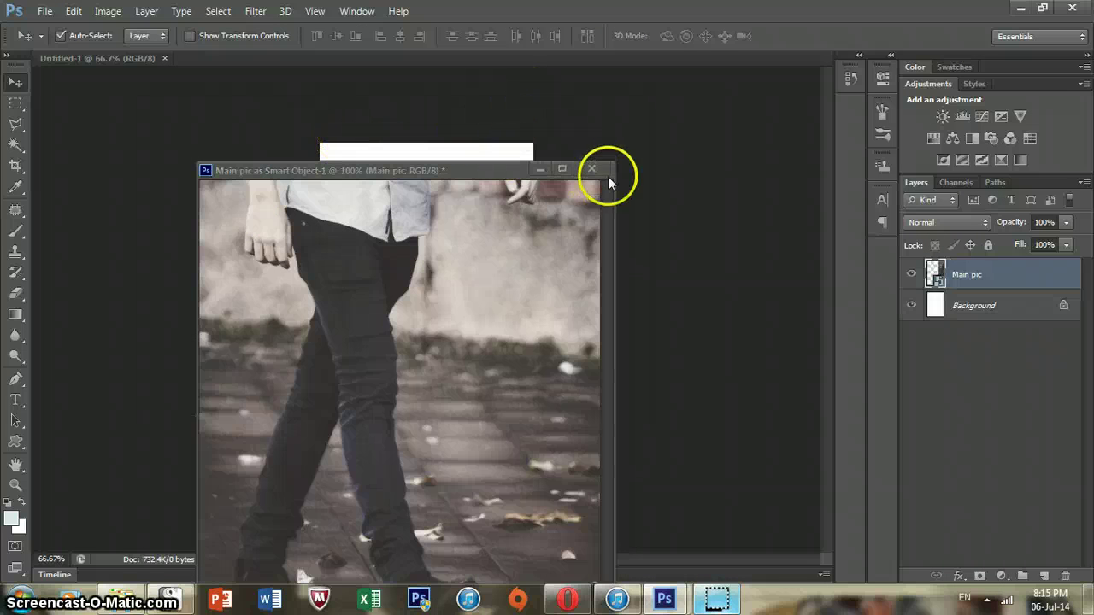
{"action": "left_click", "coordinate": [598, 172]}
{"action": "left_click", "coordinate": [548, 237]}
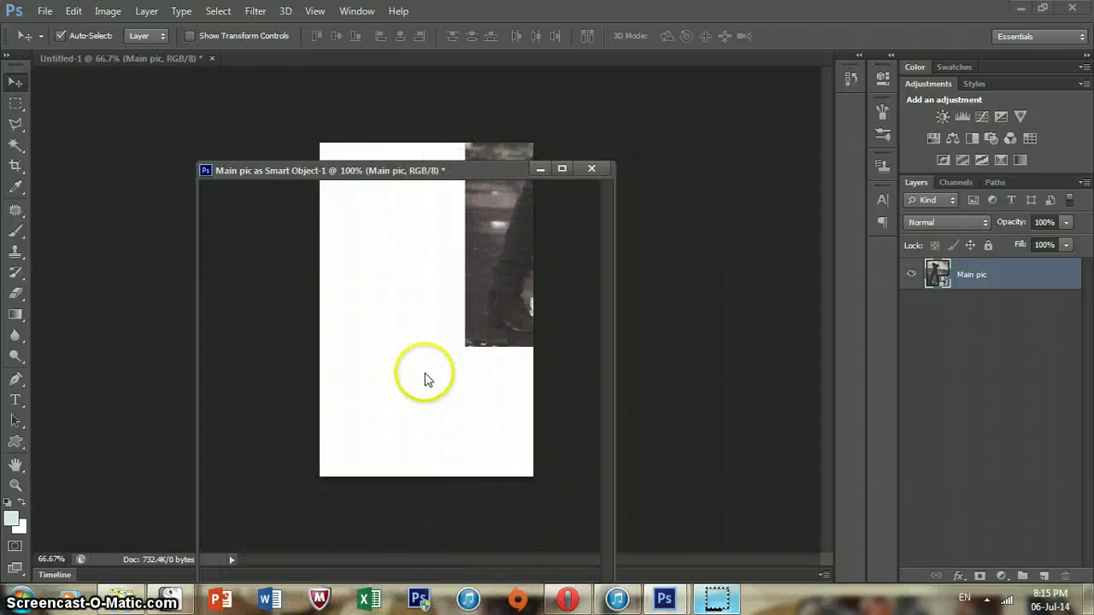
{"action": "left_click_drag", "start_coordinate": [424, 292], "coordinate": [420, 308]}
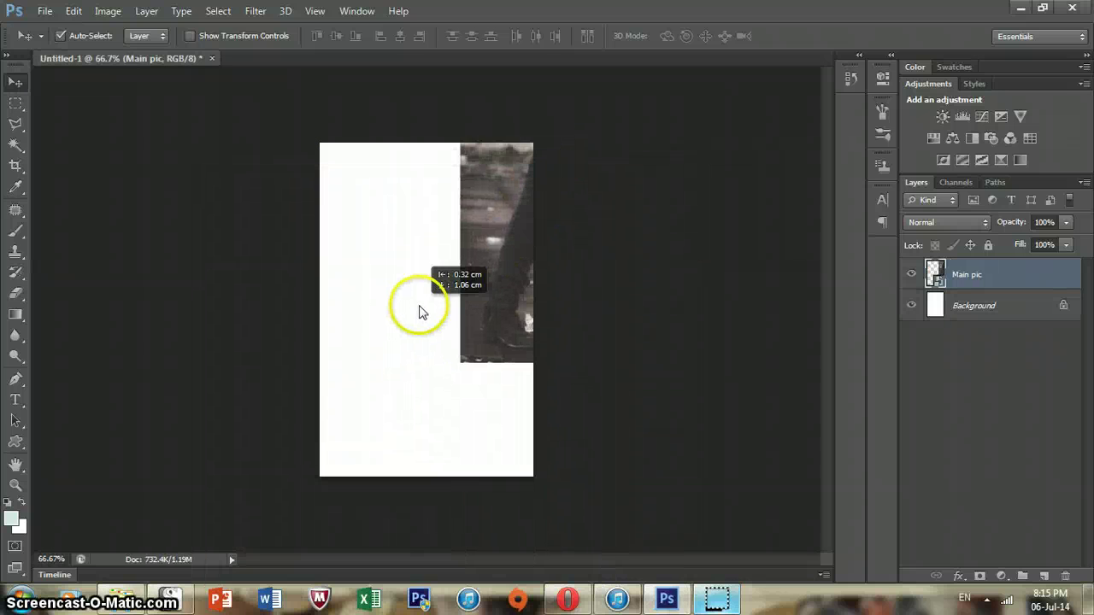
{"action": "left_click_drag", "start_coordinate": [393, 374], "coordinate": [435, 267]}
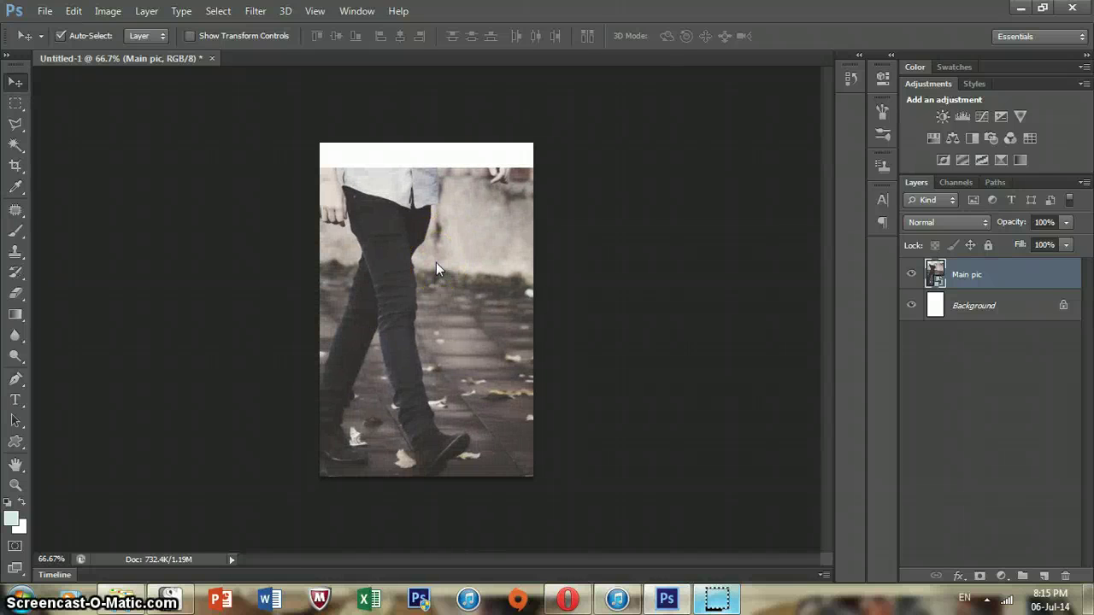
Scale the Main pic layer proportionally to about 114% and shift it up to fill the cover.
{"action": "left_click", "coordinate": [258, 192]}
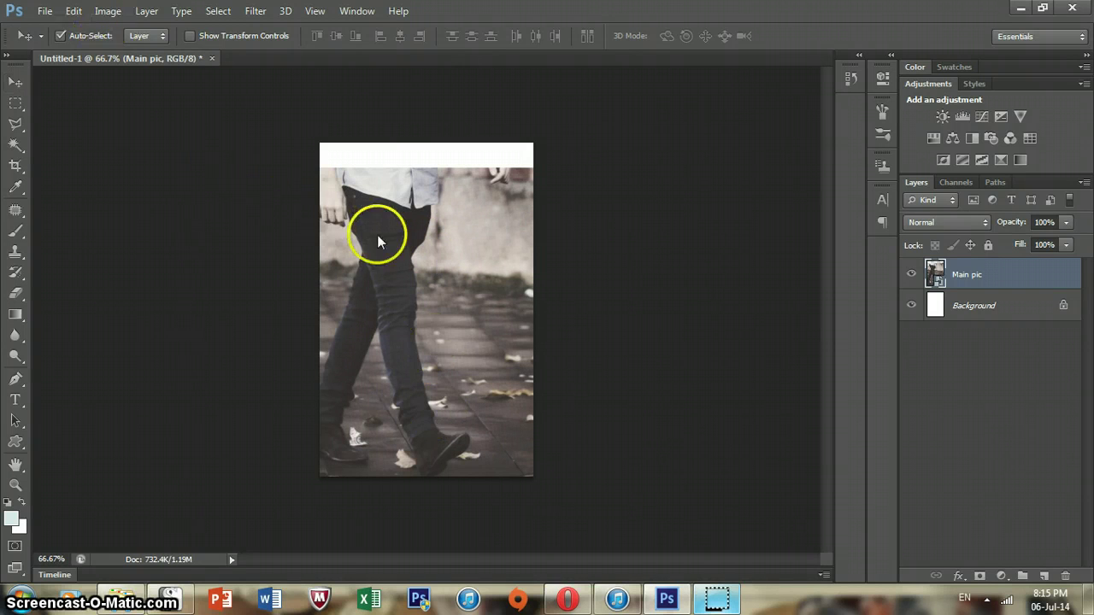
{"action": "key", "text": "ctrl+t"}
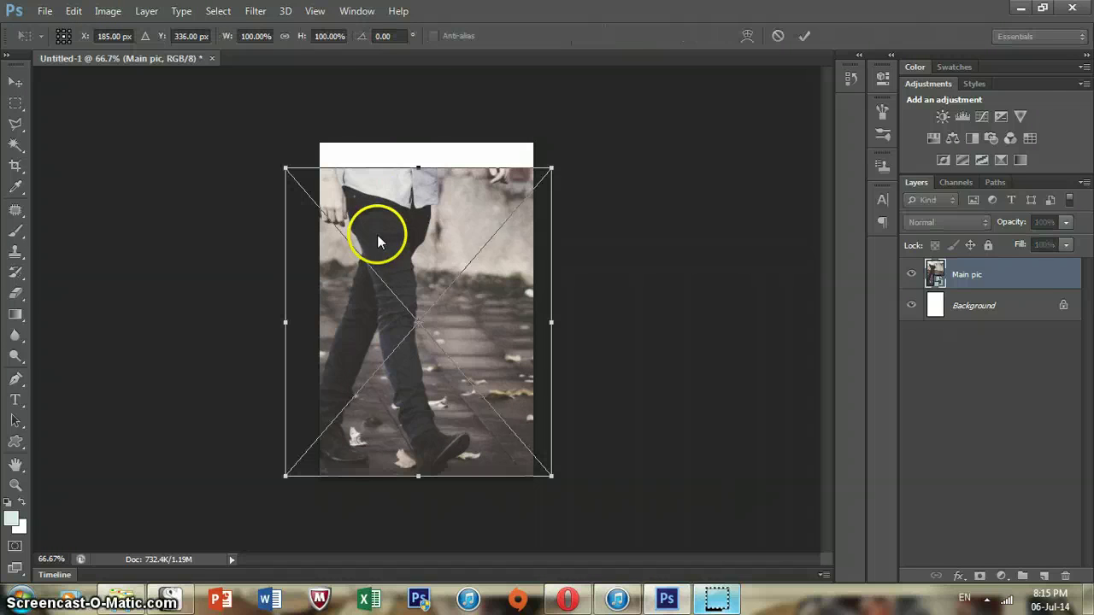
{"action": "left_click", "coordinate": [286, 37]}
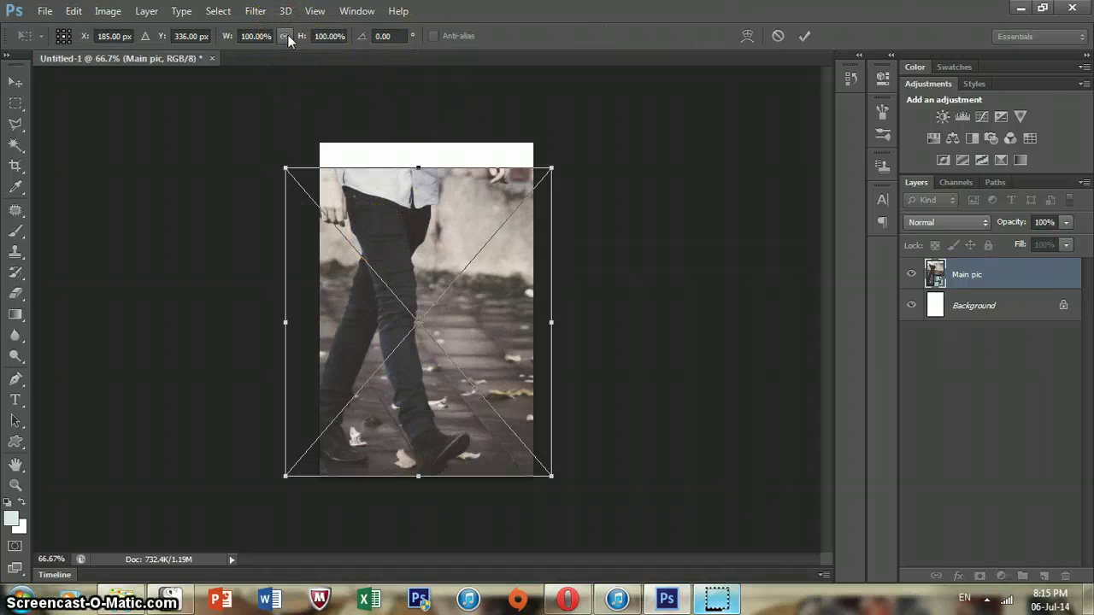
{"action": "left_click", "coordinate": [257, 37]}
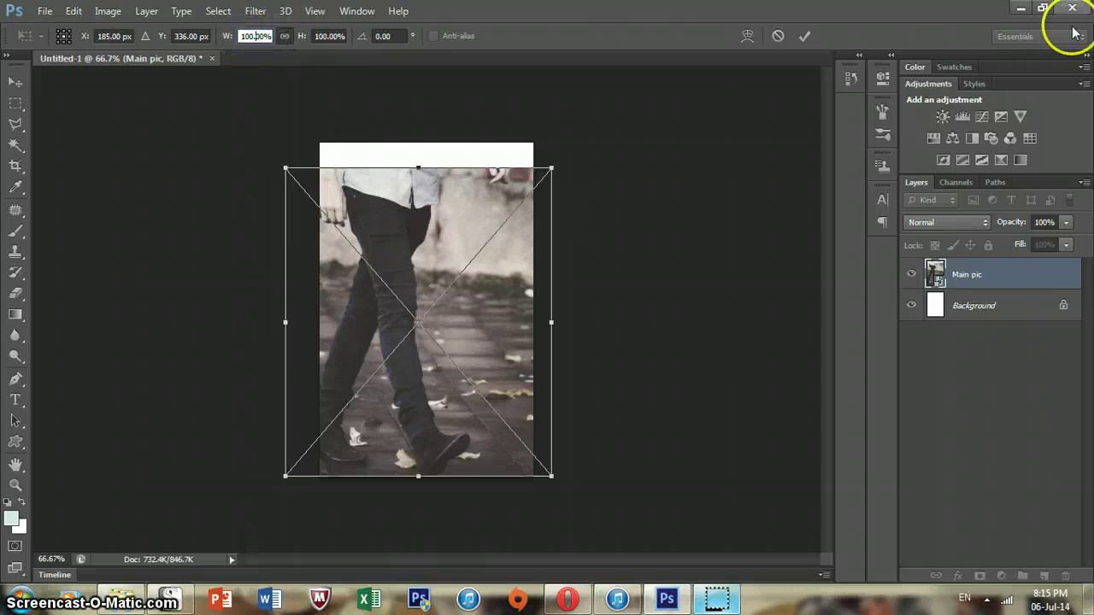
{"action": "key", "text": "Up"}
{"action": "key", "text": "Up"}
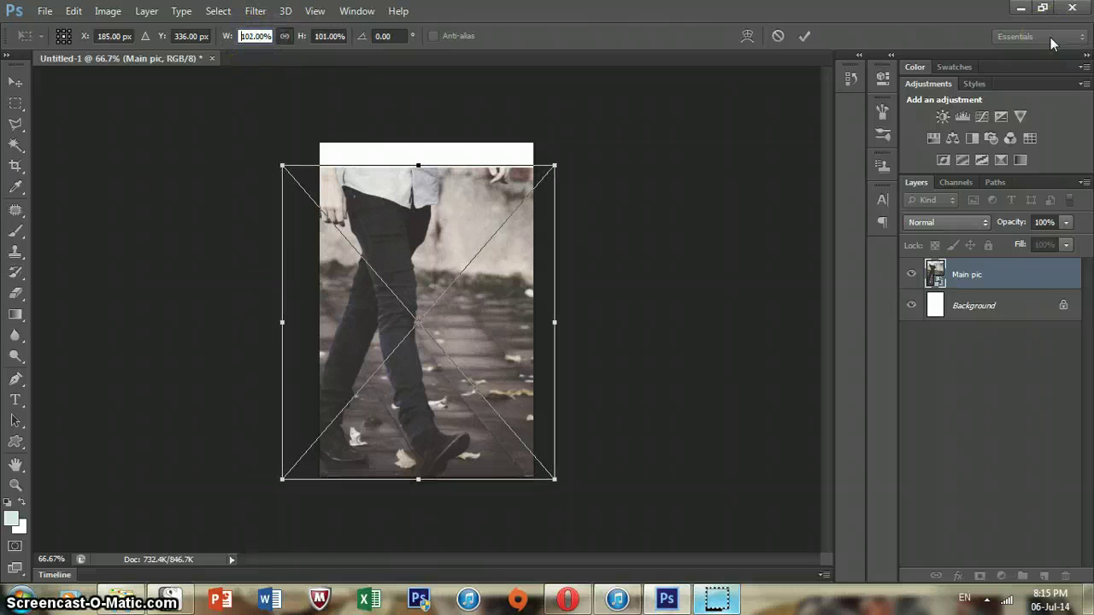
{"action": "key", "text": "Up"}
{"action": "key", "text": "Up"}
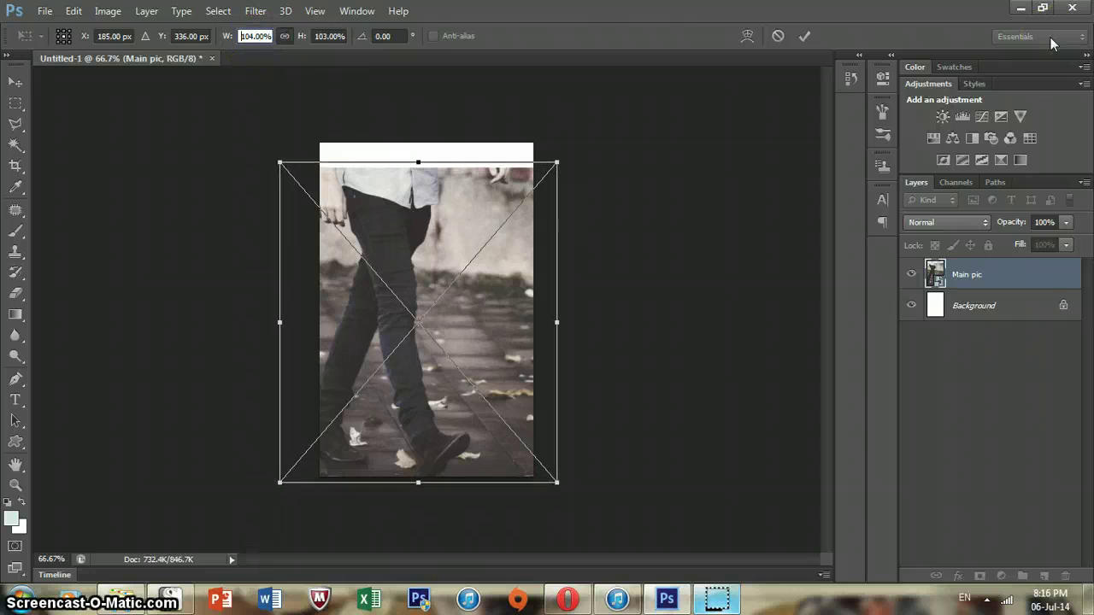
{"action": "key", "text": "Up"}
{"action": "key", "text": "Up"}
{"action": "key", "text": "Up"}
{"action": "key", "text": "Up"}
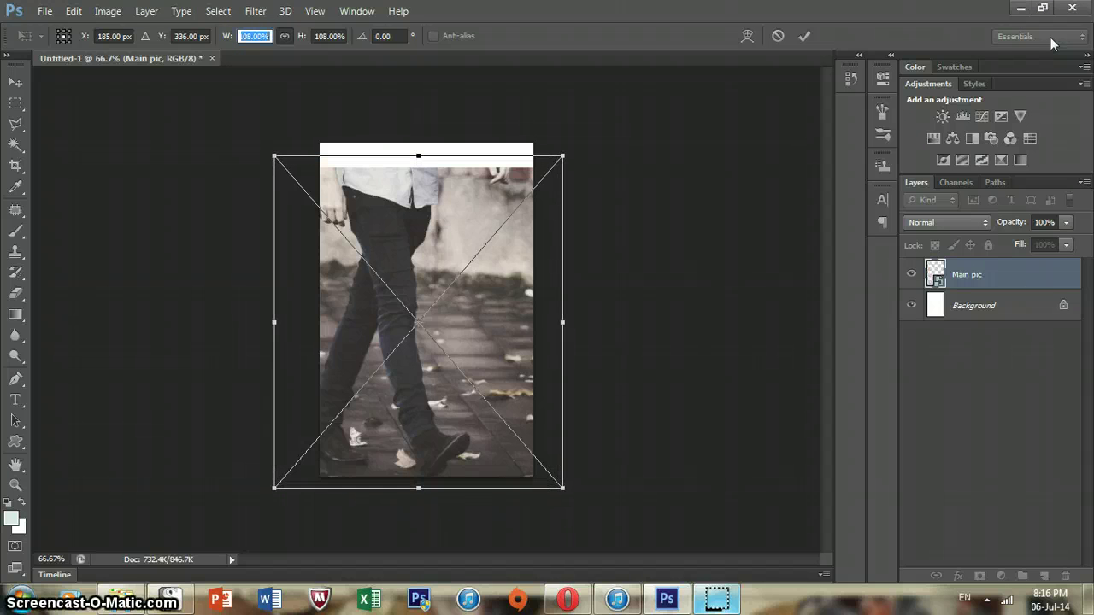
{"action": "key", "text": "Up"}
{"action": "key", "text": "Up"}
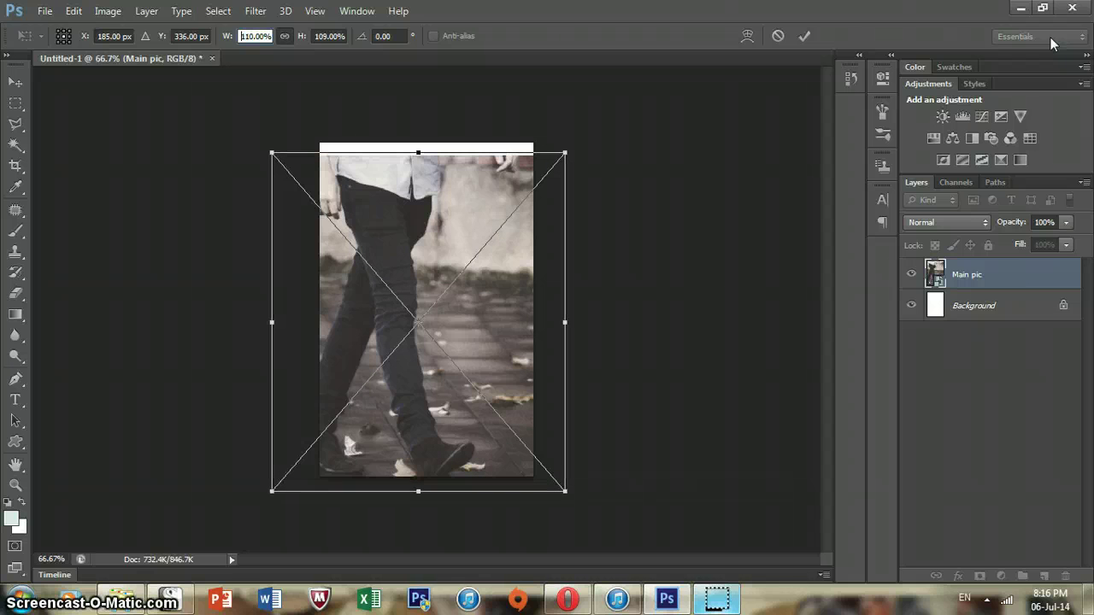
{"action": "key", "text": "Up"}
{"action": "key", "text": "Up"}
{"action": "key", "text": "Up"}
{"action": "key", "text": "Up"}
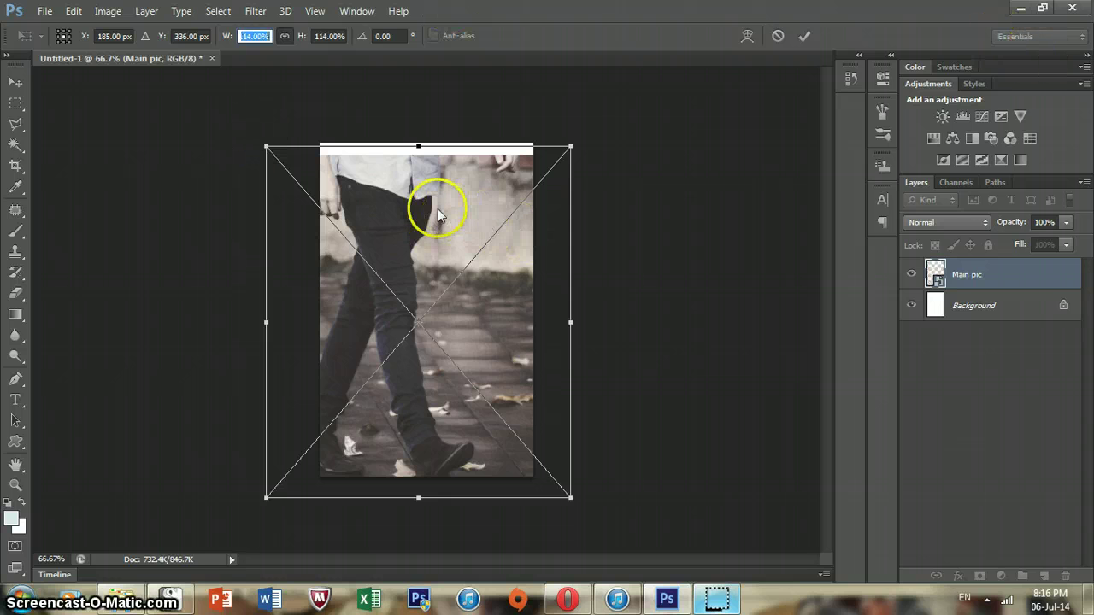
{"action": "left_click_drag", "start_coordinate": [436, 197], "coordinate": [427, 220]}
{"action": "key", "text": "Return"}
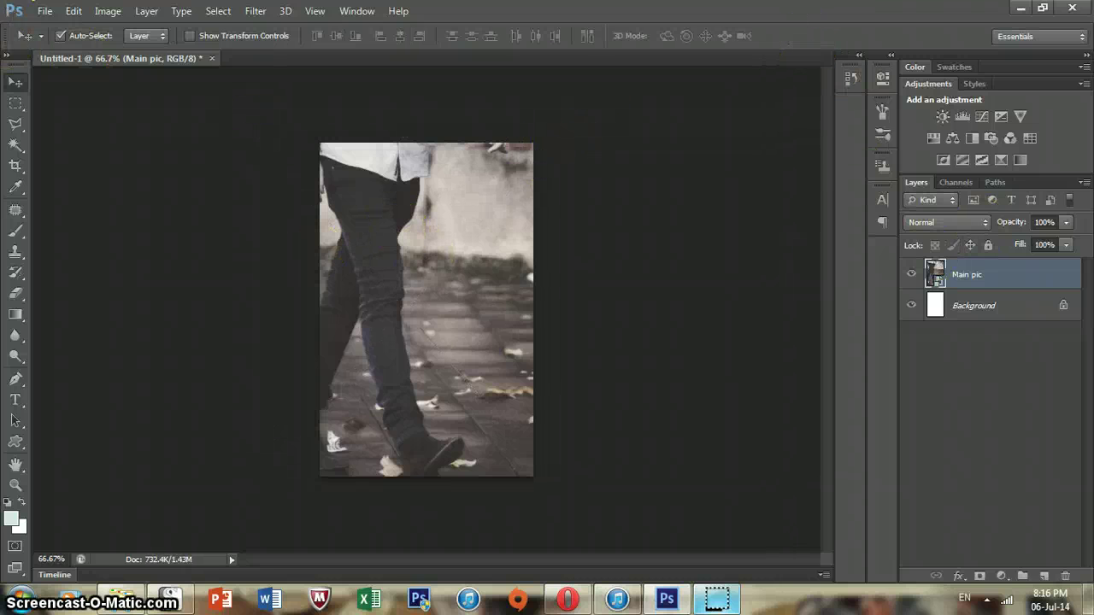
Open the grunge texture image as a smart object.
{"action": "left_click", "coordinate": [45, 10]}
{"action": "left_click", "coordinate": [135, 106]}
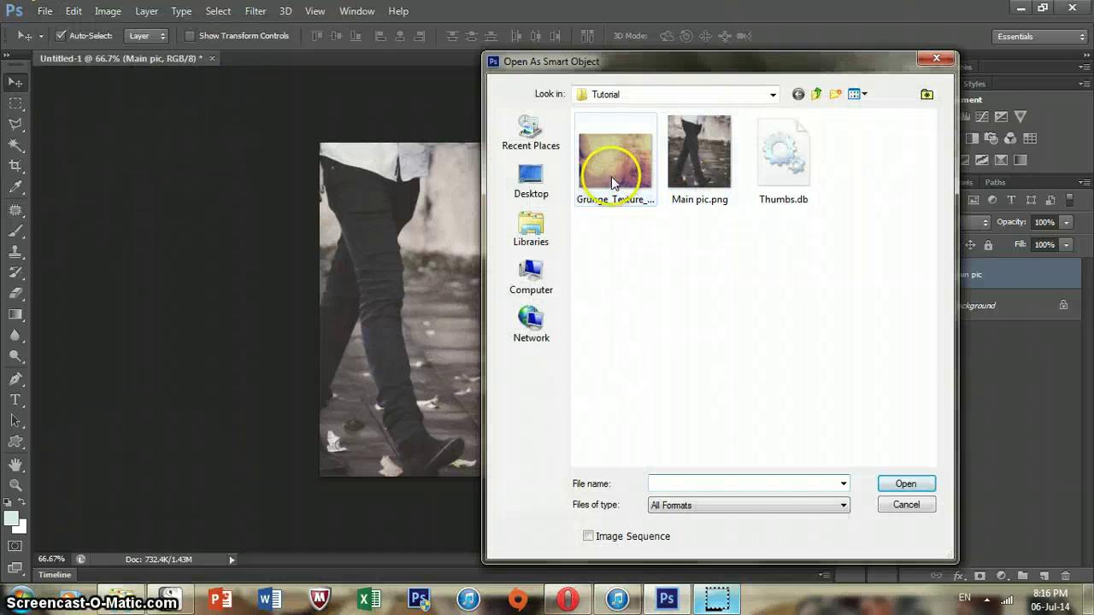
{"action": "left_click", "coordinate": [612, 171]}
{"action": "left_click", "coordinate": [906, 484]}
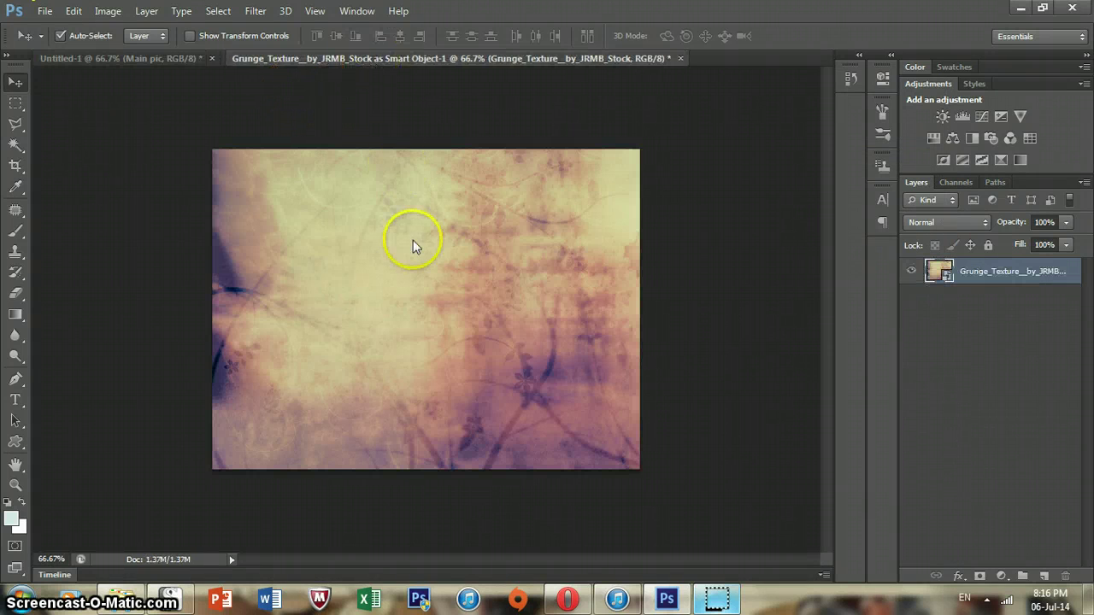
Drag the grunge texture into the cover document and close its own document unsaved.
{"action": "left_click_drag", "start_coordinate": [467, 58], "coordinate": [515, 240]}
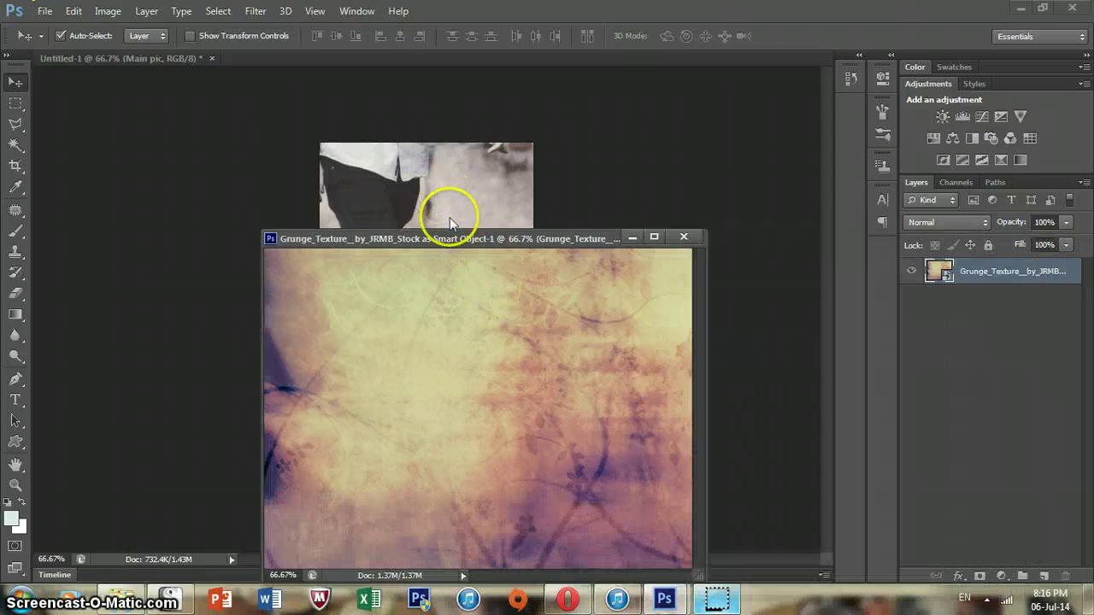
{"action": "left_click_drag", "start_coordinate": [525, 206], "coordinate": [519, 174]}
{"action": "left_click_drag", "start_coordinate": [495, 357], "coordinate": [417, 152]}
{"action": "left_click", "coordinate": [748, 172]}
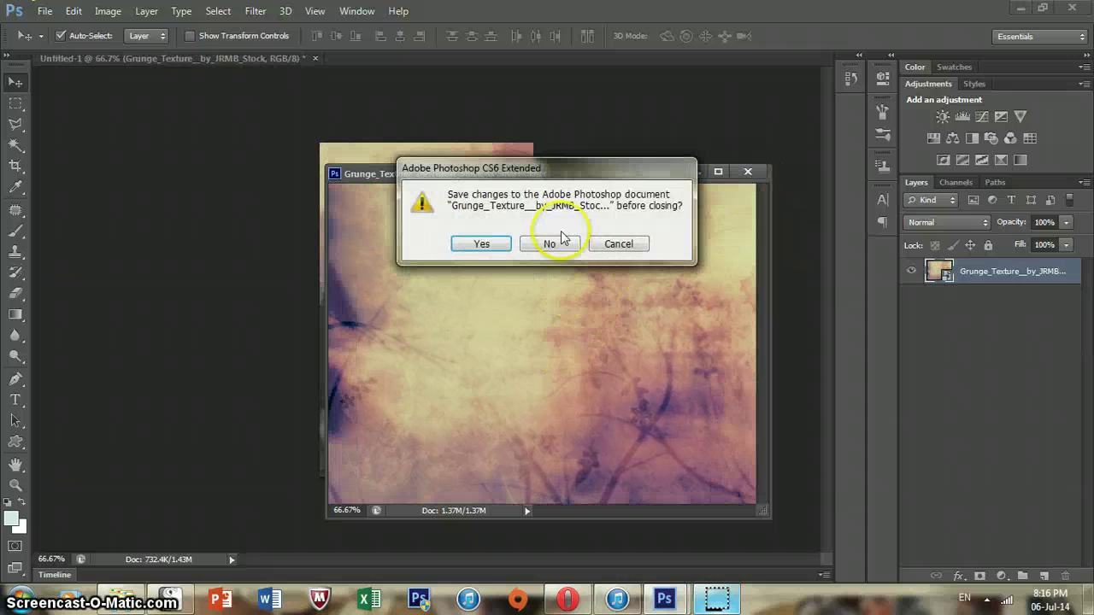
{"action": "left_click", "coordinate": [551, 244]}
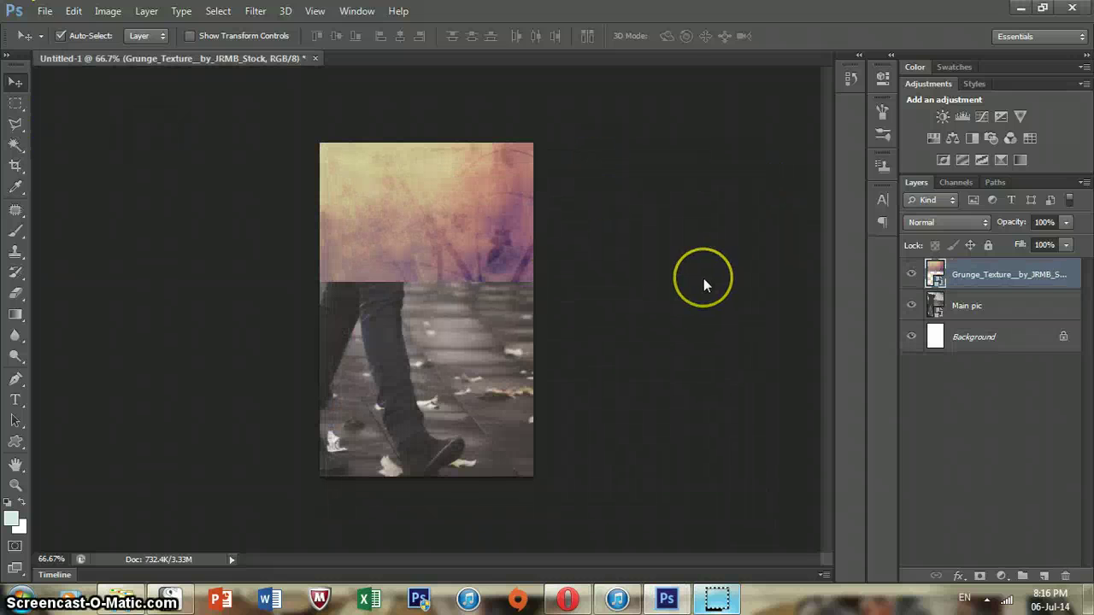
Rotate the grunge texture layer 90° with free transform.
{"action": "key", "text": "ctrl+t"}
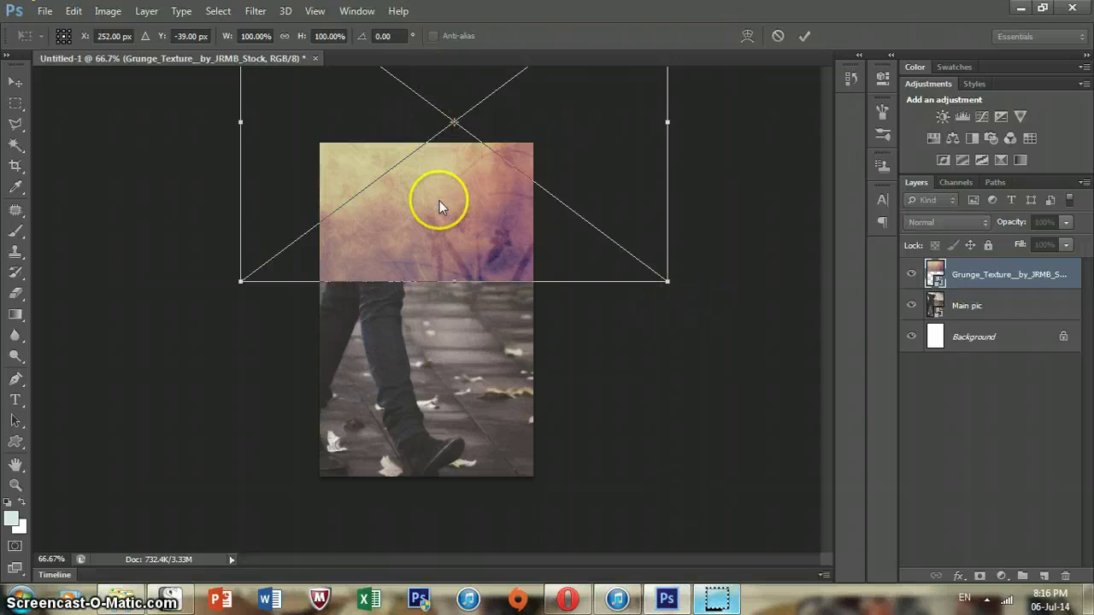
{"action": "left_click_drag", "start_coordinate": [441, 201], "coordinate": [478, 330]}
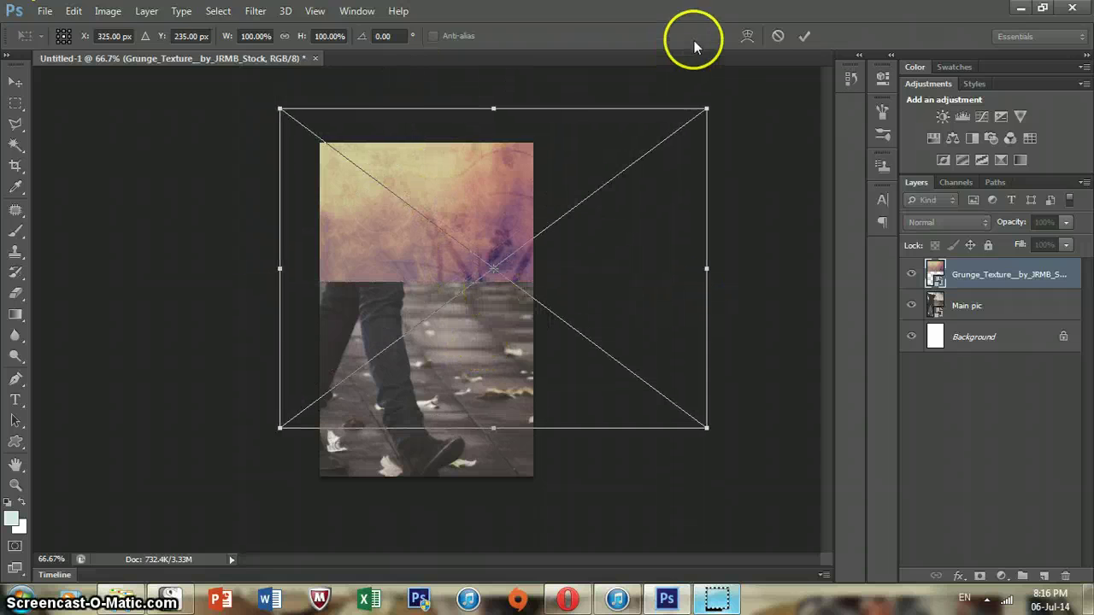
{"action": "left_click_drag", "start_coordinate": [726, 95], "coordinate": [618, 441]}
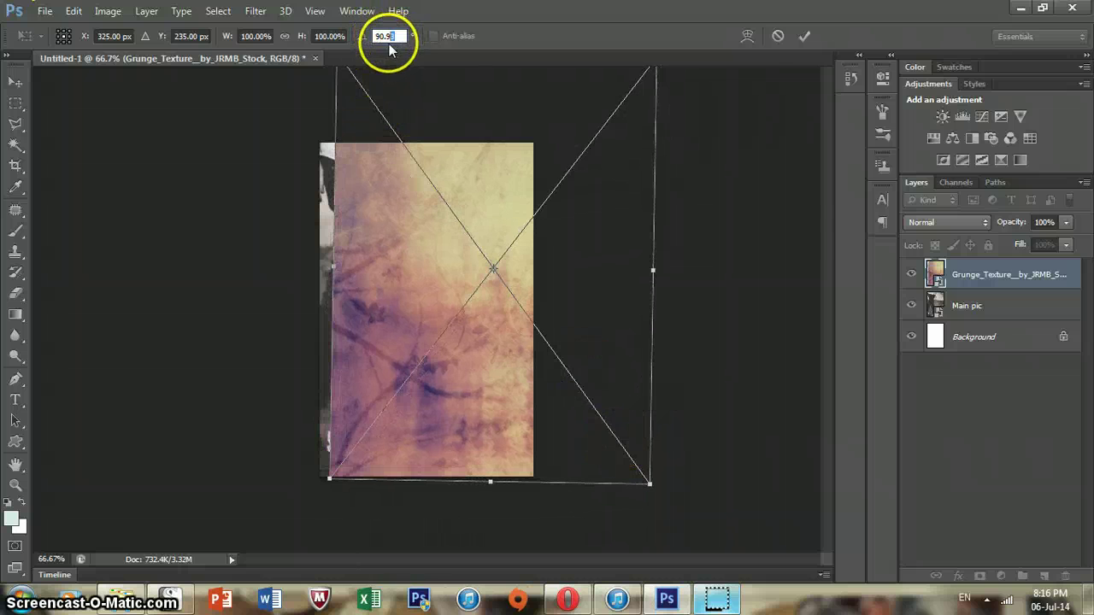
{"action": "type", "text": "0"}
{"action": "key", "text": "Return"}
Resize the rotated texture so its edges match the cover canvas.
{"action": "left_click_drag", "start_coordinate": [492, 147], "coordinate": [478, 169]}
{"action": "left_click_drag", "start_coordinate": [480, 82], "coordinate": [486, 142]}
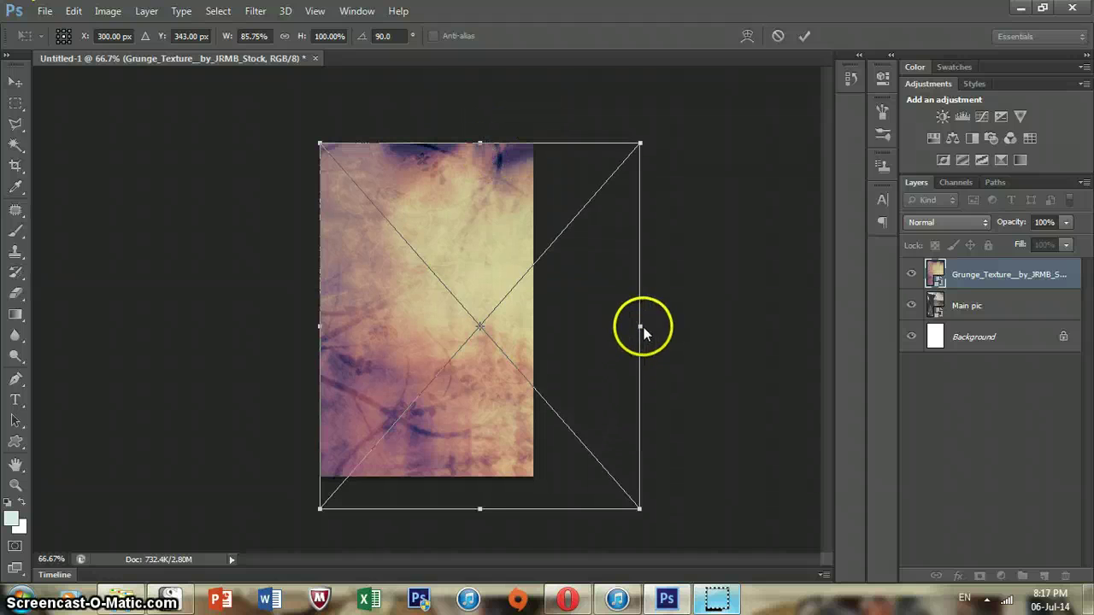
{"action": "left_click_drag", "start_coordinate": [639, 328], "coordinate": [538, 342]}
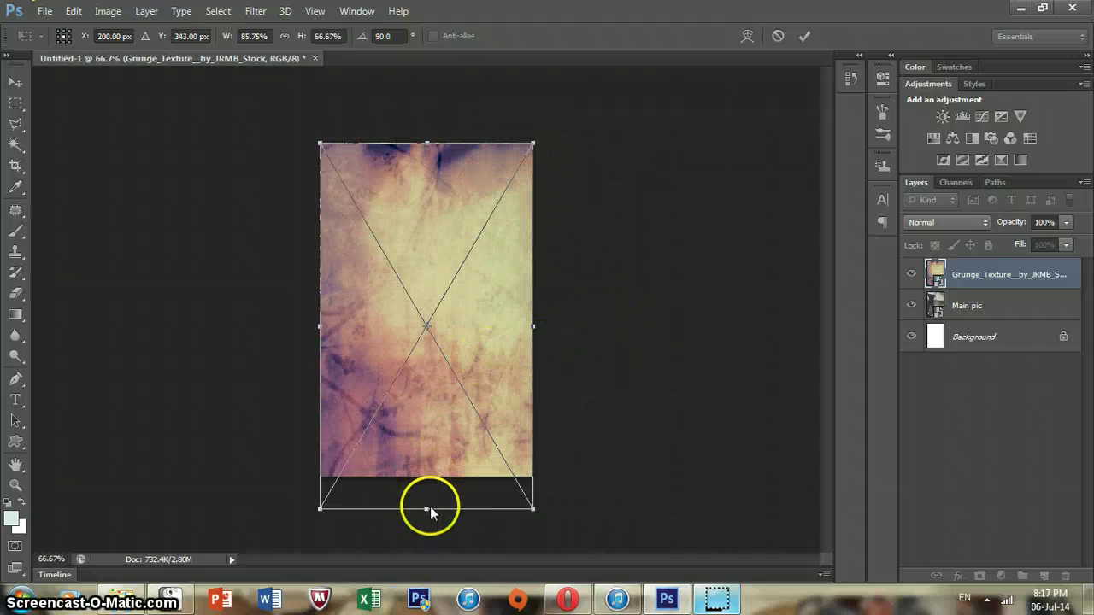
{"action": "left_click_drag", "start_coordinate": [429, 507], "coordinate": [433, 477]}
Commit the texture transform and preview blend modes from Darken through Pin Light.
{"action": "left_click", "coordinate": [804, 36]}
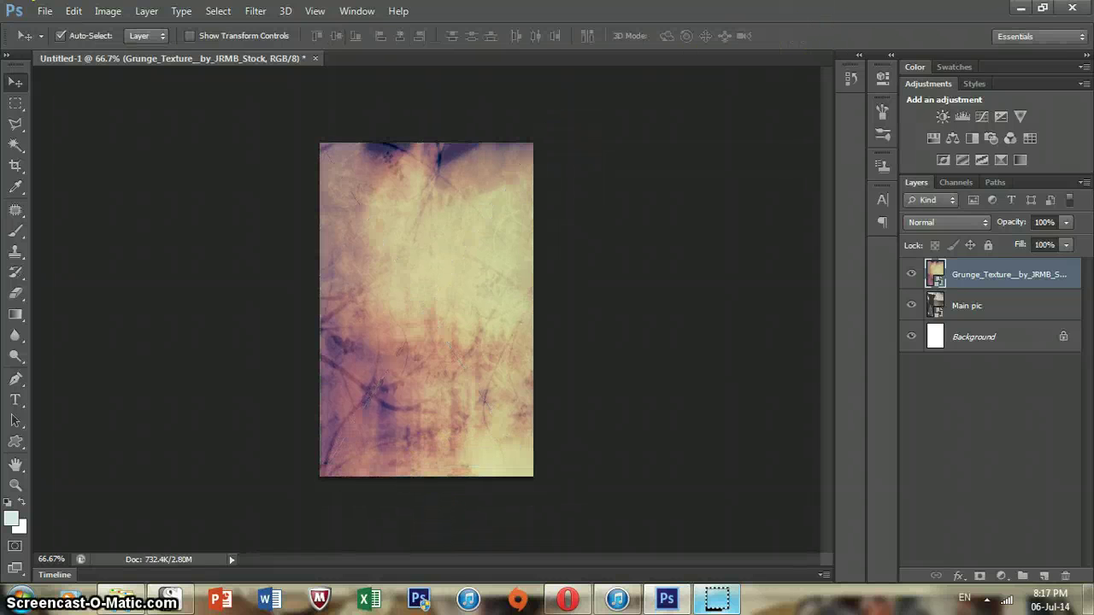
{"action": "left_click", "coordinate": [941, 222]}
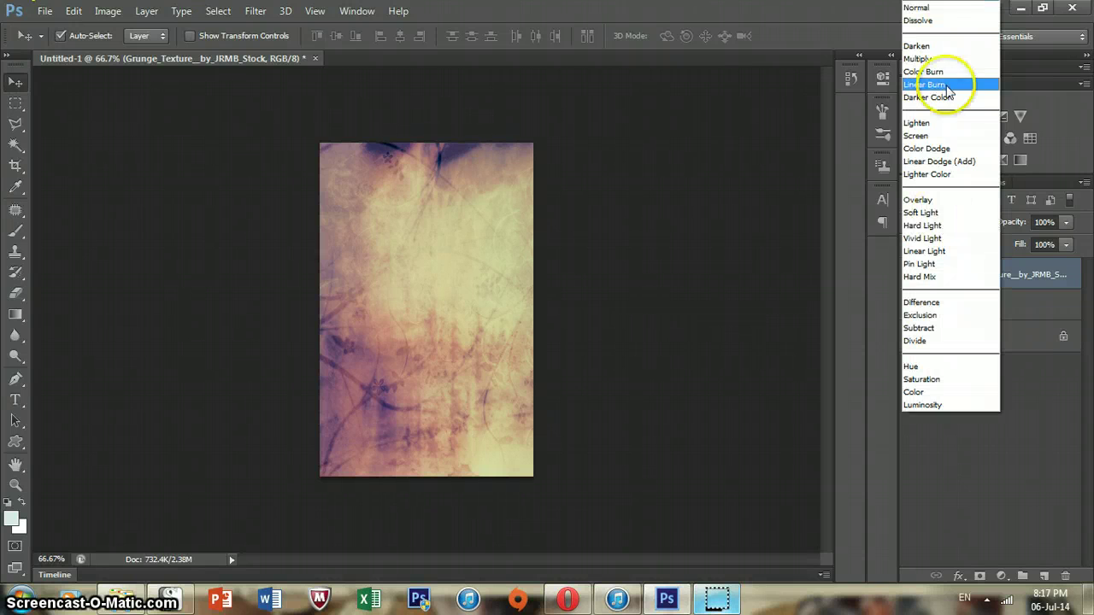
{"action": "left_click", "coordinate": [932, 44]}
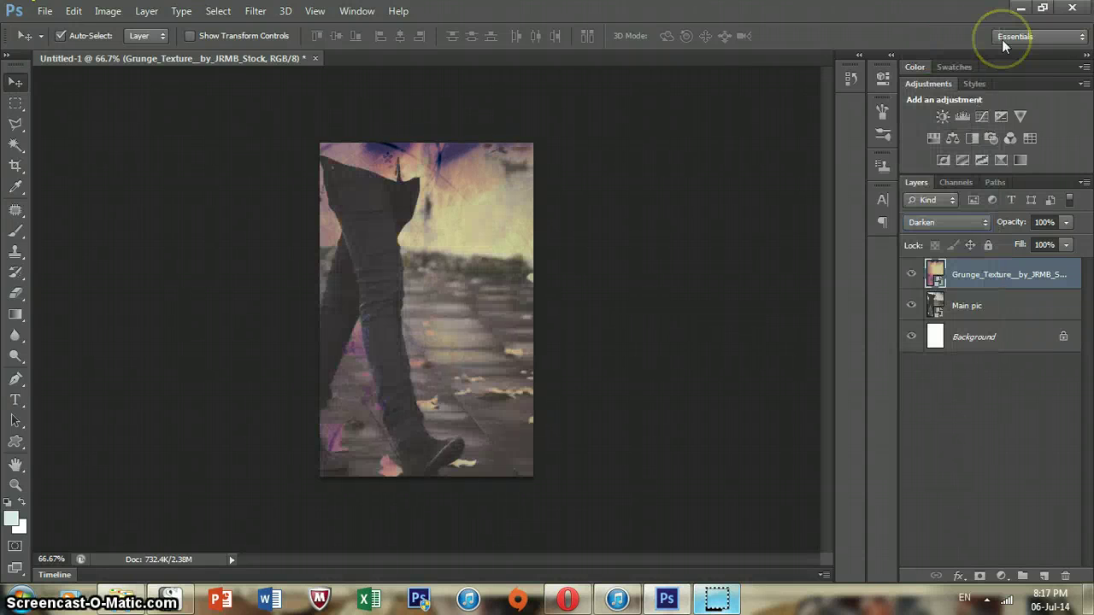
{"action": "key", "text": "Down"}
{"action": "key", "text": "Down"}
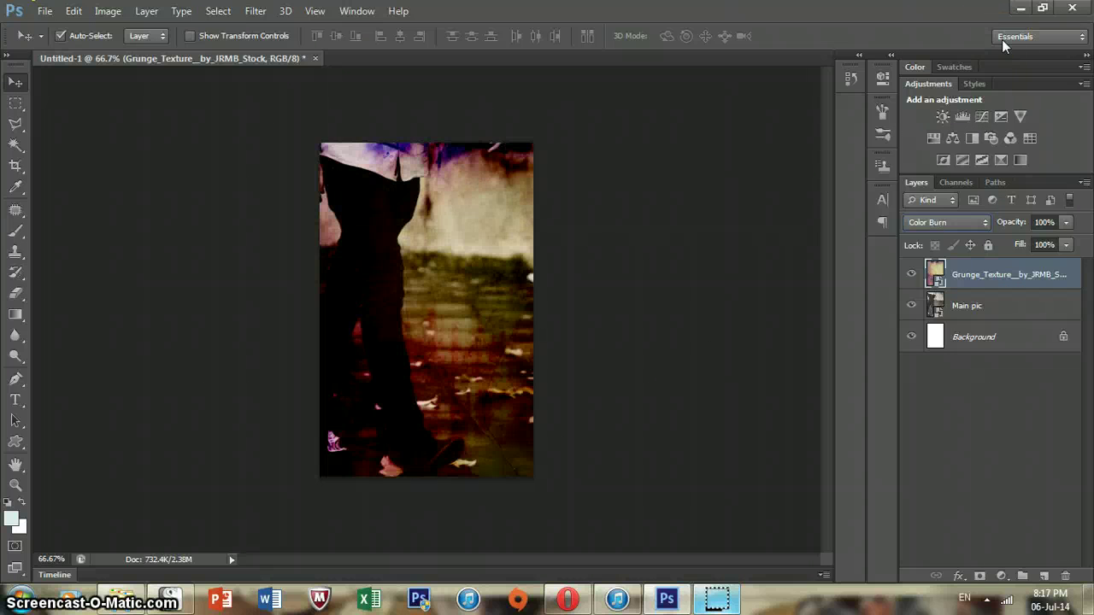
{"action": "key", "text": "Down"}
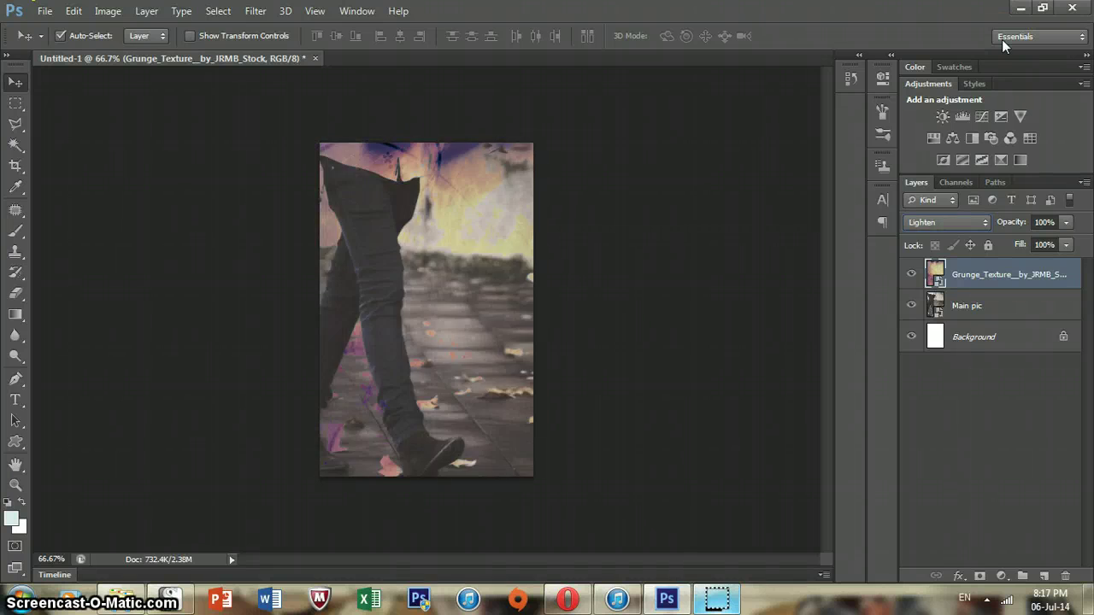
{"action": "key", "text": "Down"}
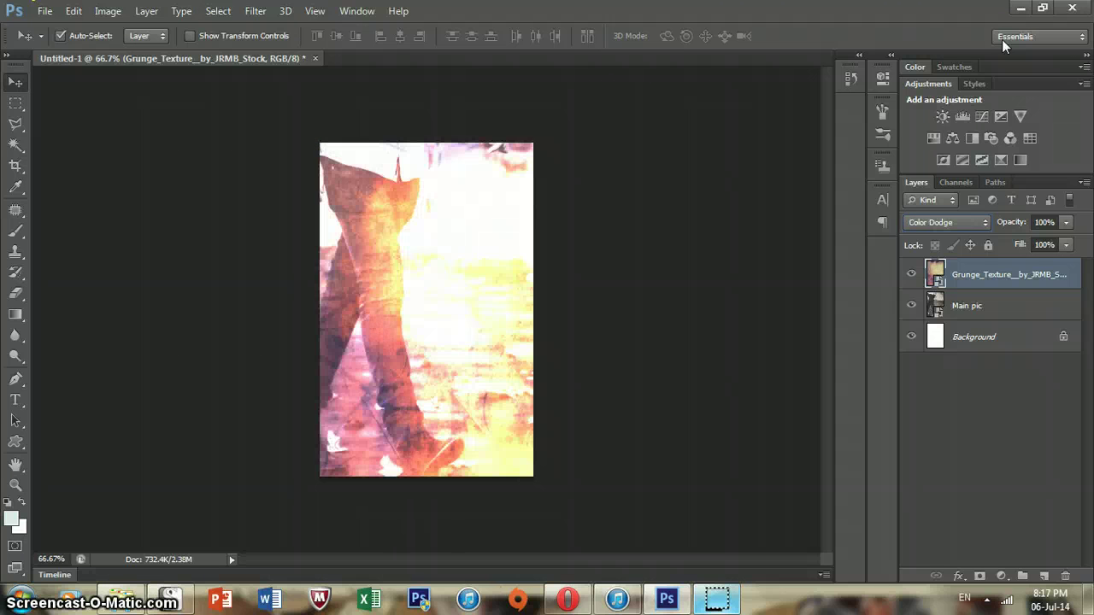
{"action": "key", "text": "Down"}
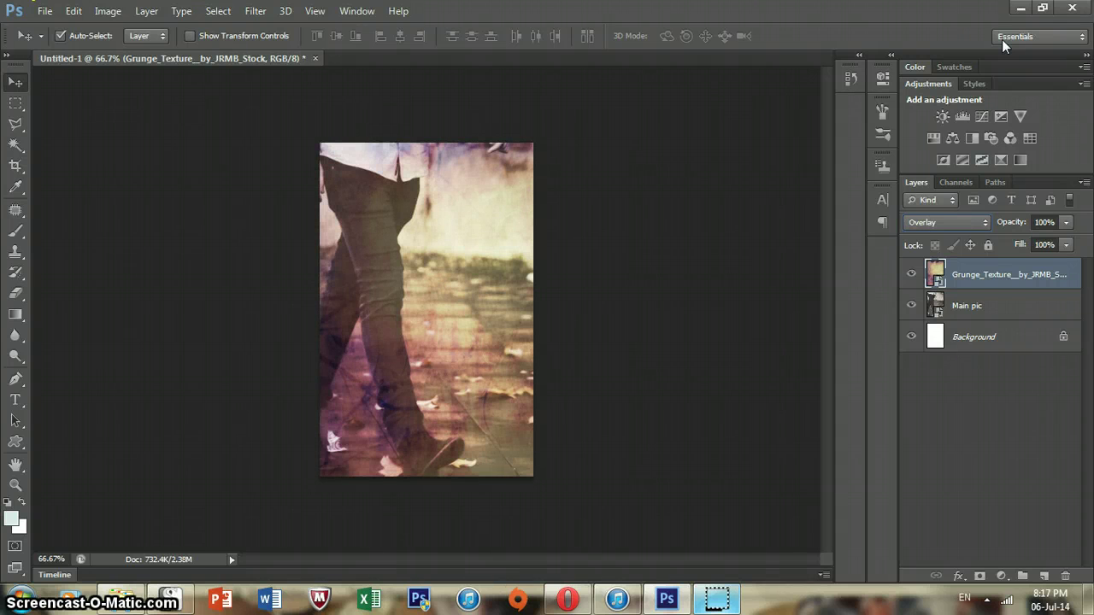
{"action": "key", "text": "Down"}
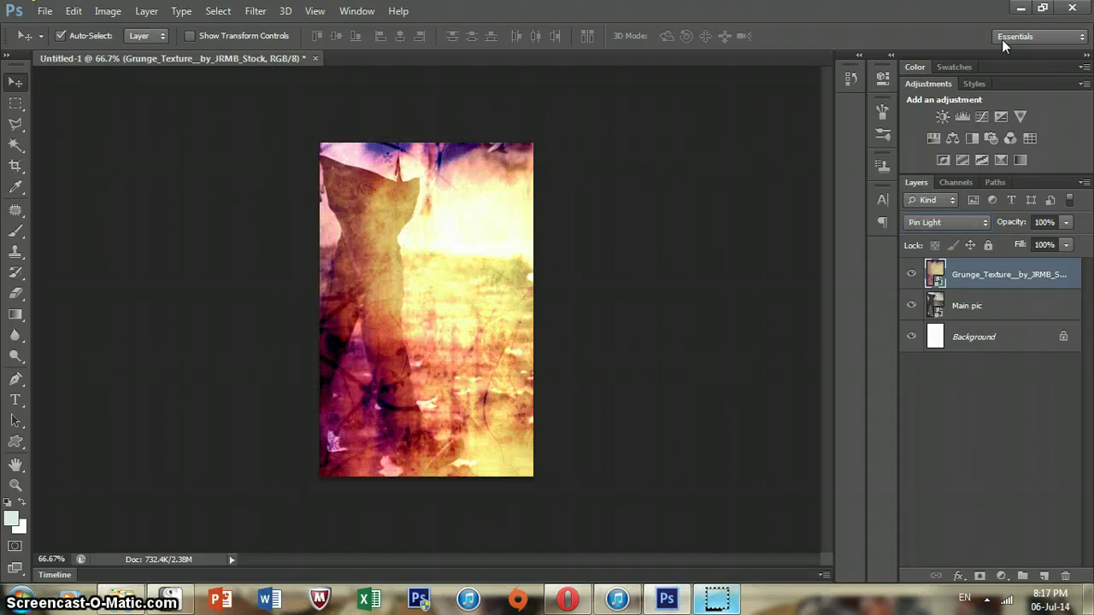
{"action": "key", "text": "Down"}
{"action": "key", "text": "Up"}
{"action": "key", "text": "Up"}
{"action": "key", "text": "Up"}
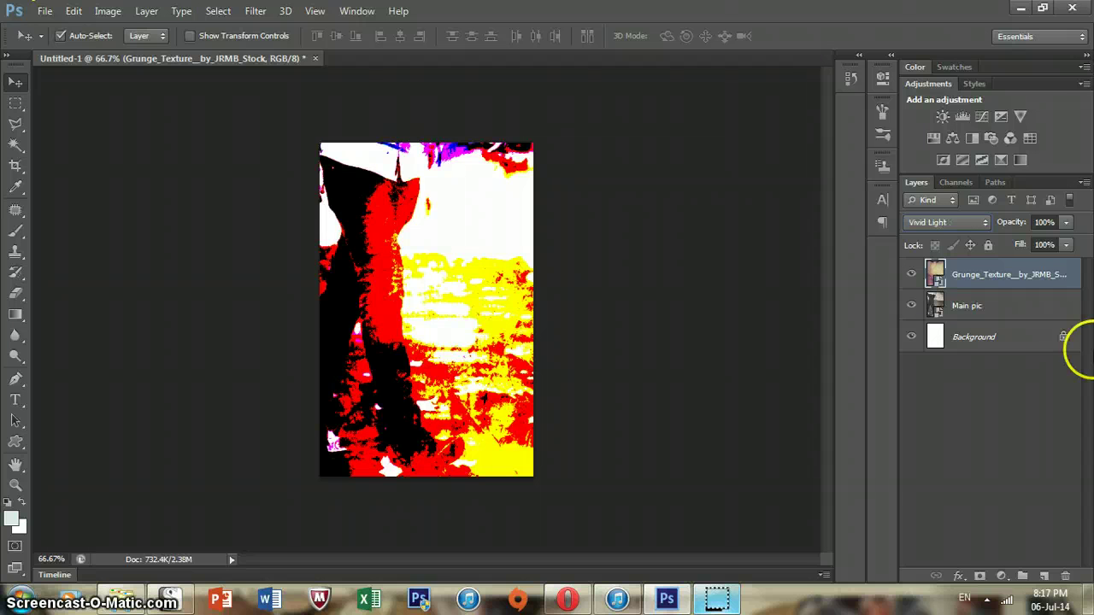
Set the grunge texture layer's blend mode to Soft Light.
{"action": "left_click", "coordinate": [965, 226]}
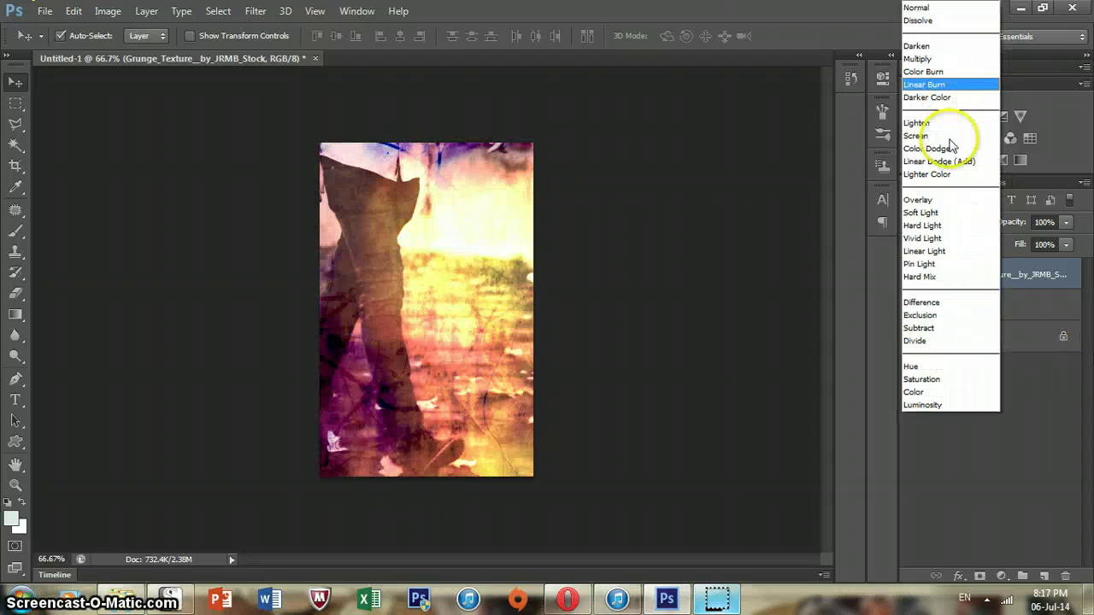
{"action": "left_click", "coordinate": [932, 207]}
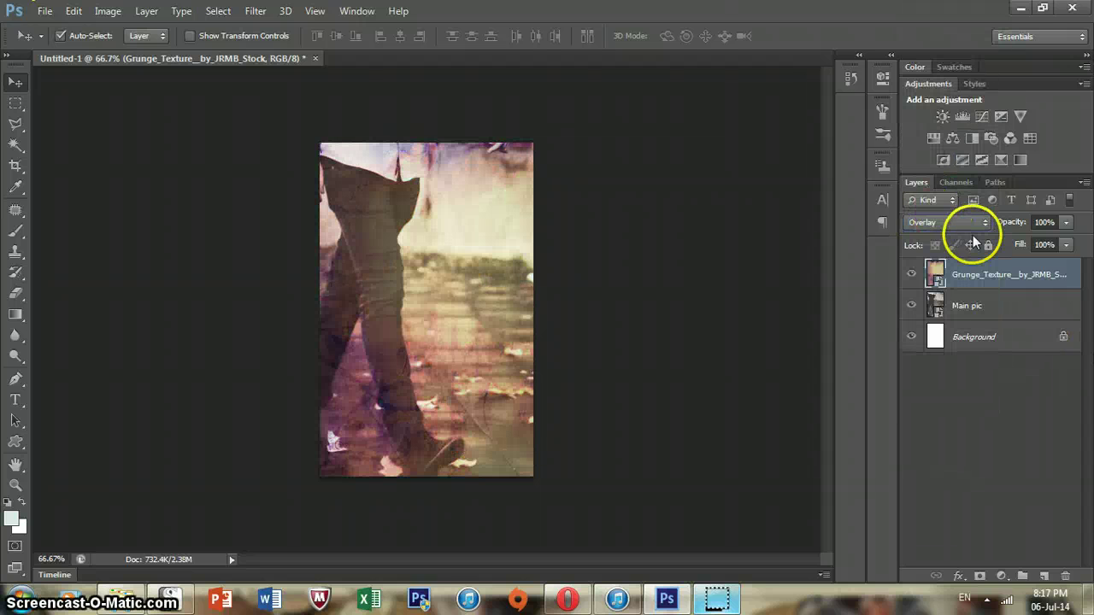
{"action": "key", "text": "Down"}
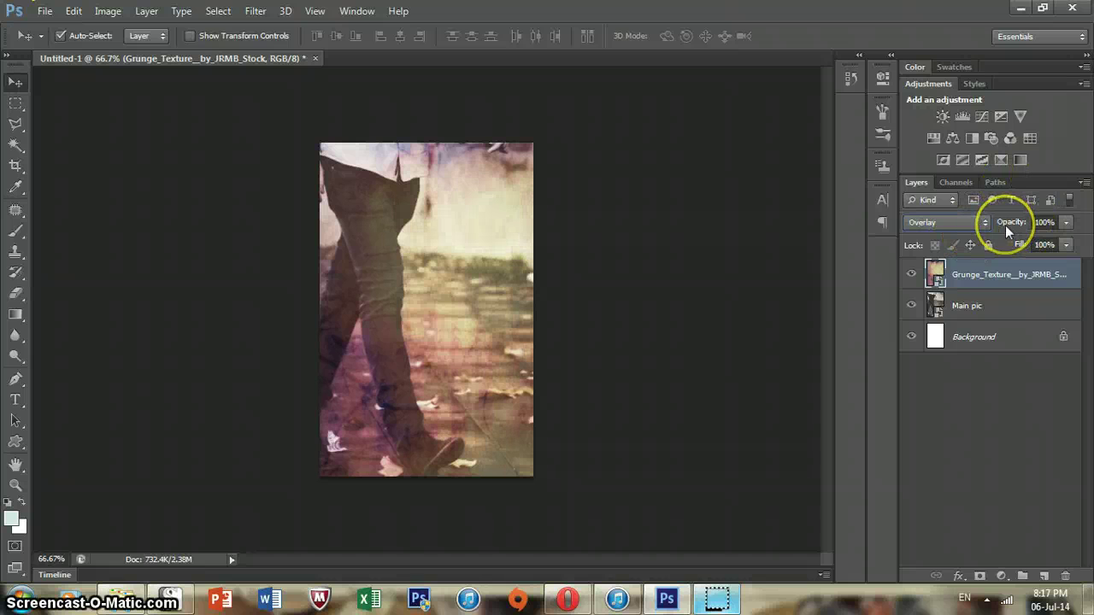
{"action": "key", "text": "Down"}
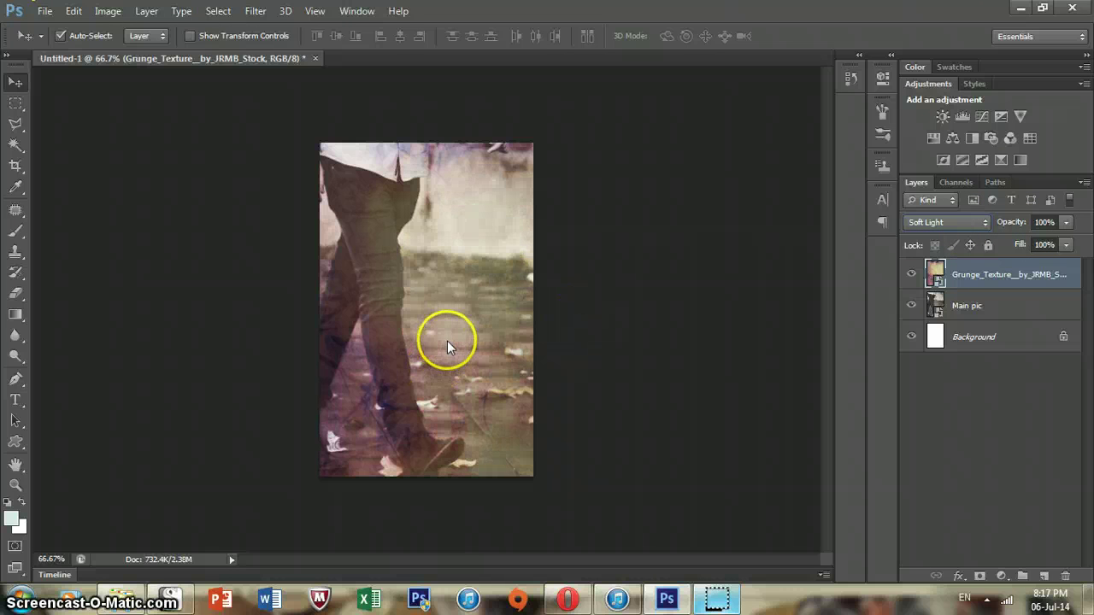
Enlarge the grunge texture past the cover's bottom-left corner.
{"action": "key", "text": "ctrl+t"}
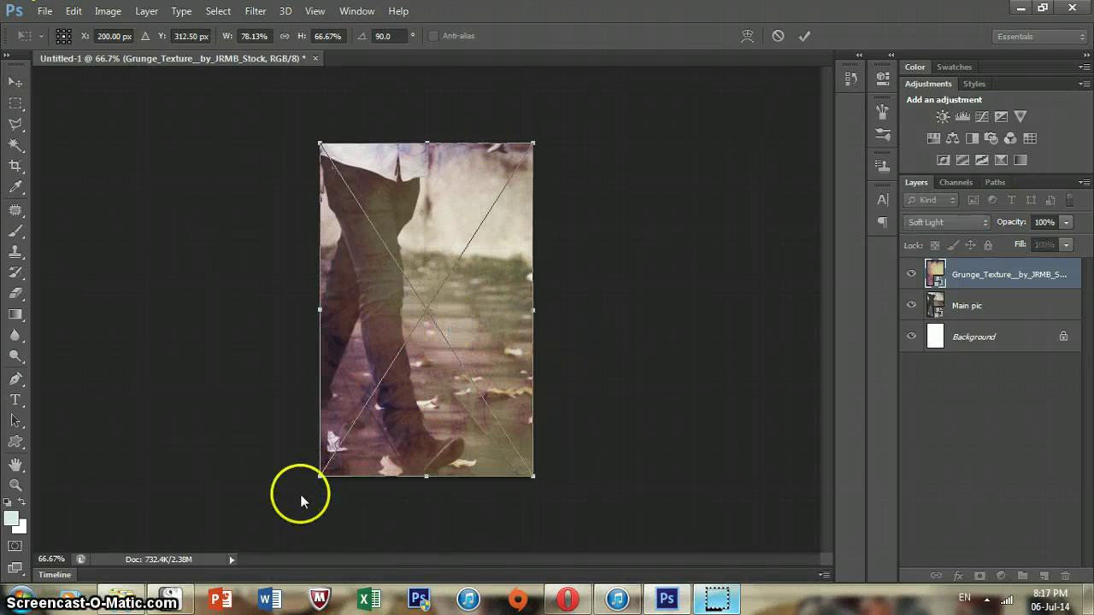
{"action": "left_click_drag", "start_coordinate": [318, 480], "coordinate": [185, 584]}
{"action": "key", "text": "Return"}
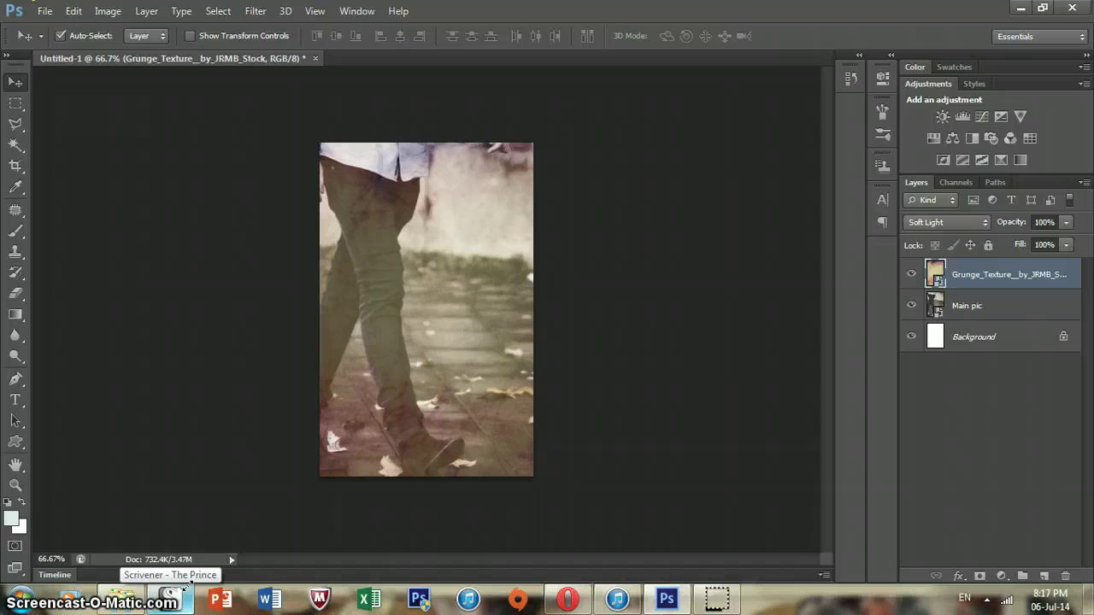
Lower the grunge texture layer's opacity to 56%.
{"action": "left_click", "coordinate": [1066, 223]}
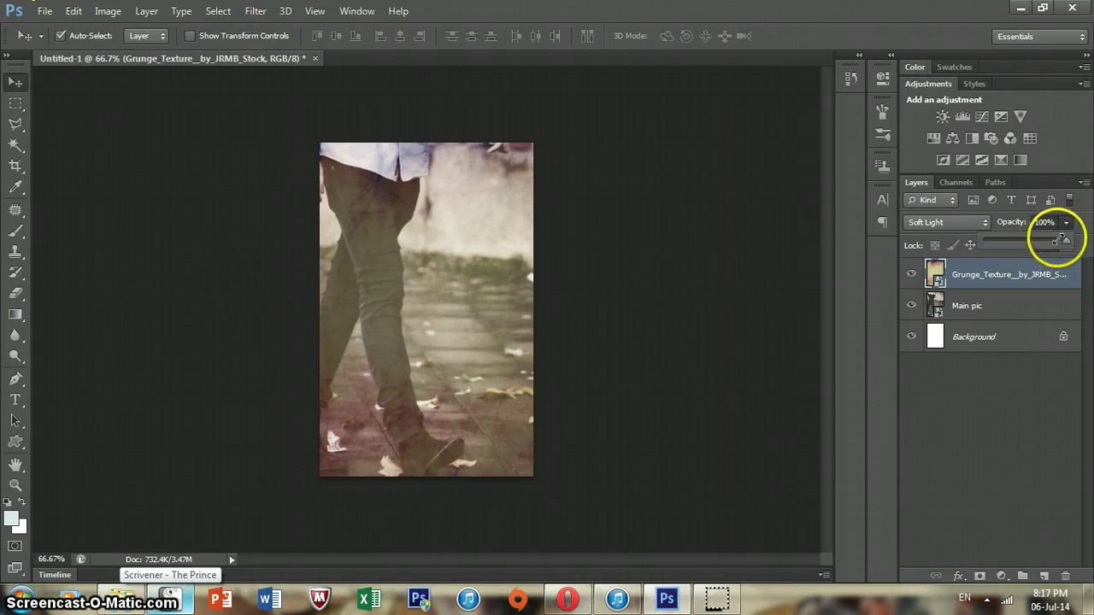
{"action": "left_click_drag", "start_coordinate": [1064, 242], "coordinate": [1031, 244]}
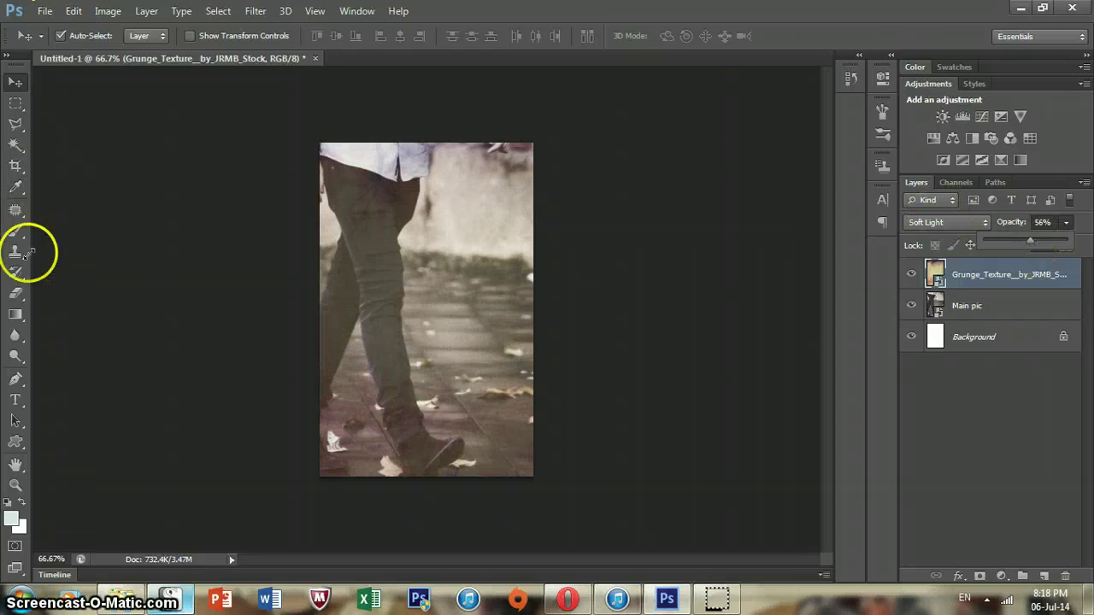
{"action": "left_click", "coordinate": [175, 329]}
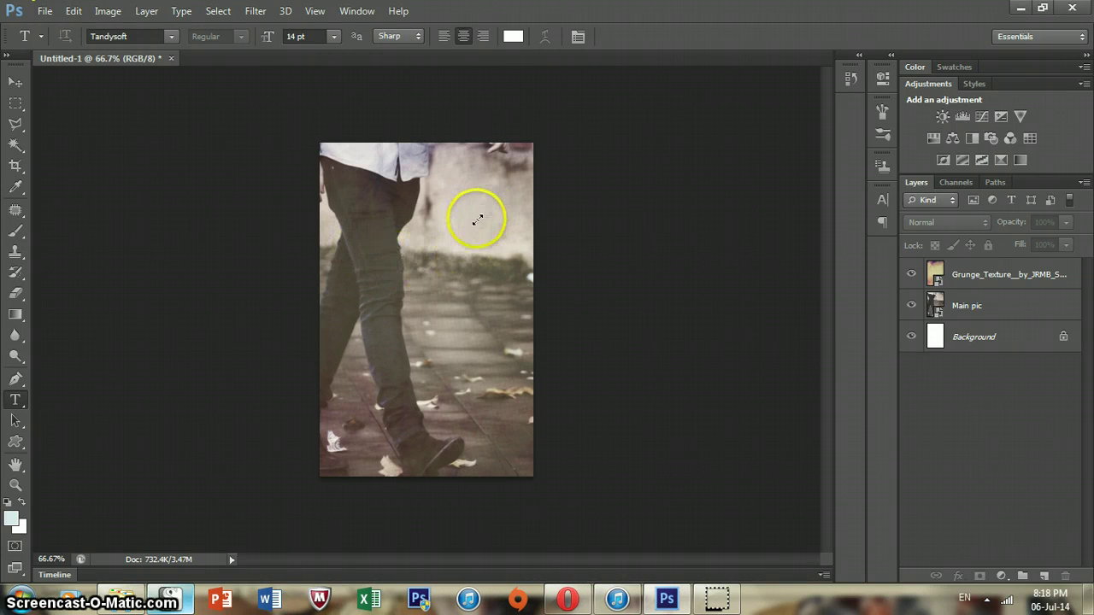
Add the word THE near the cover's upper middle at 48 pt Tandysoft.
{"action": "left_click", "coordinate": [536, 147]}
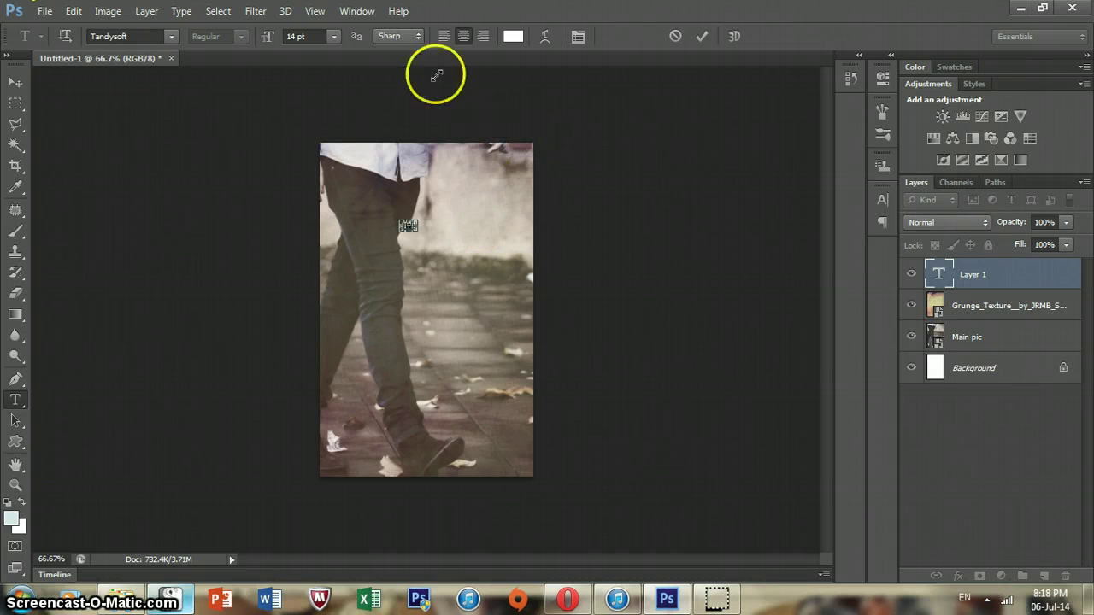
{"action": "left_click", "coordinate": [336, 38]}
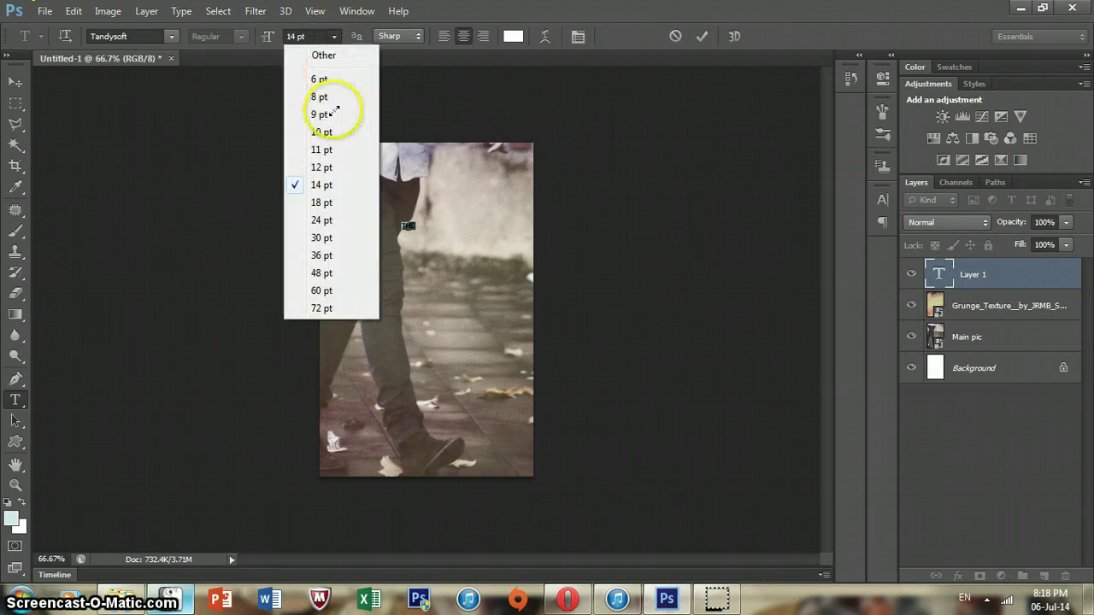
{"action": "left_click", "coordinate": [336, 272]}
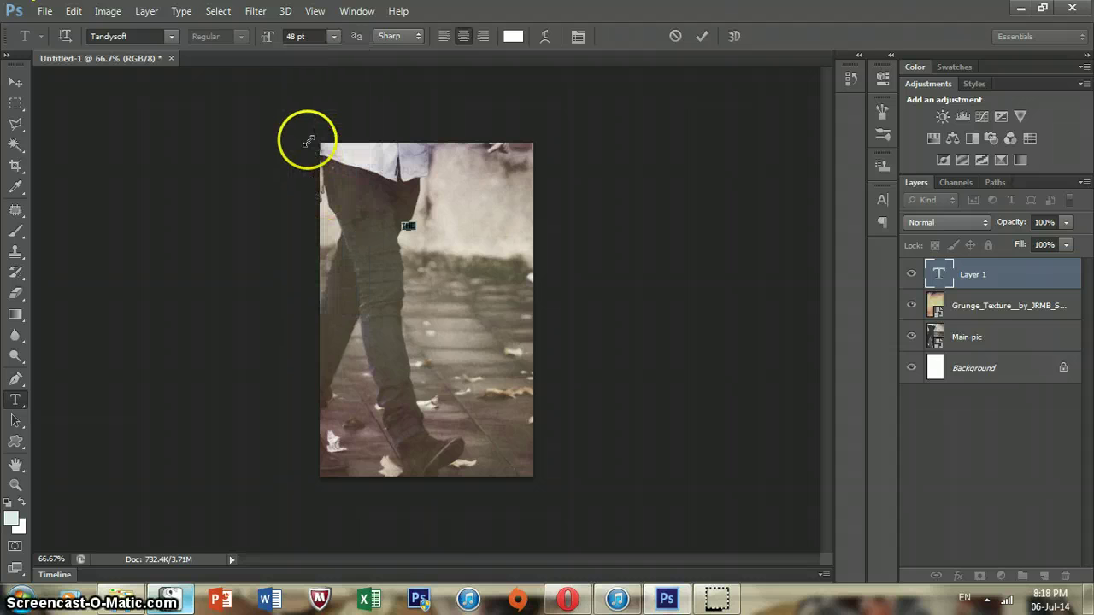
{"action": "left_click", "coordinate": [172, 35]}
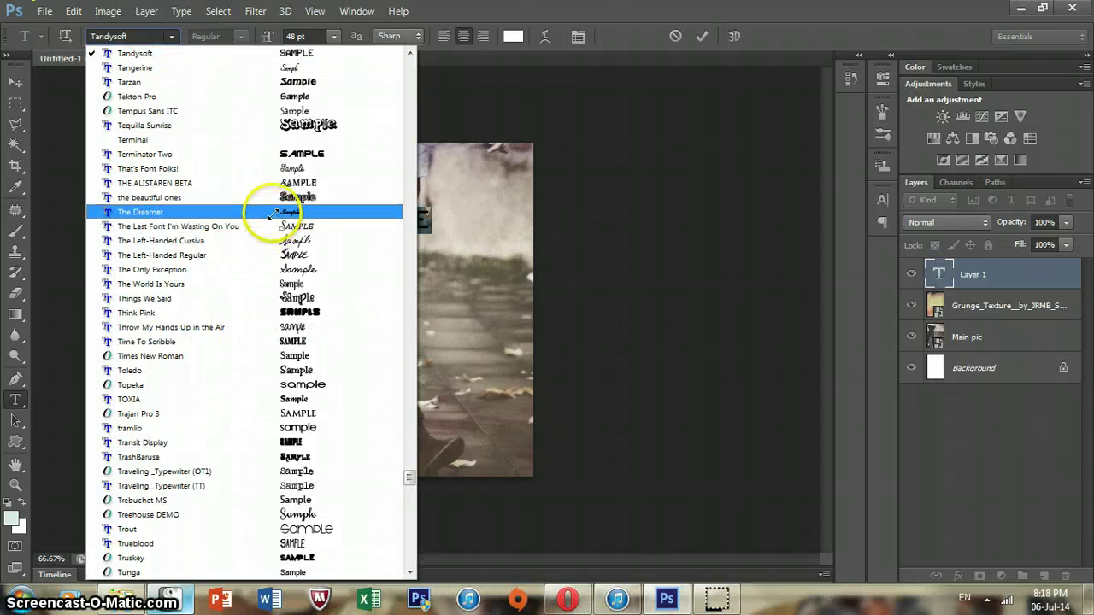
Change THE to Trajan Pro 3, commit it, and move it toward the cover centre.
{"action": "scroll", "coordinate": [286, 195], "scroll_direction": "up", "scroll_amount": 3}
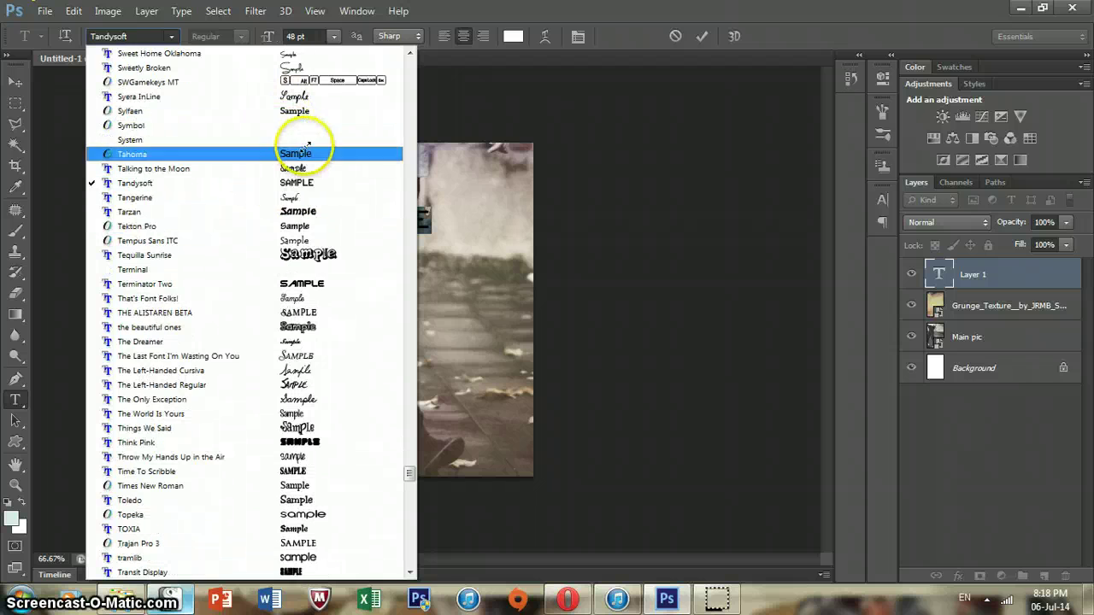
{"action": "scroll", "coordinate": [319, 286], "scroll_direction": "down", "scroll_amount": 2}
{"action": "scroll", "coordinate": [320, 286], "scroll_direction": "down", "scroll_amount": 2}
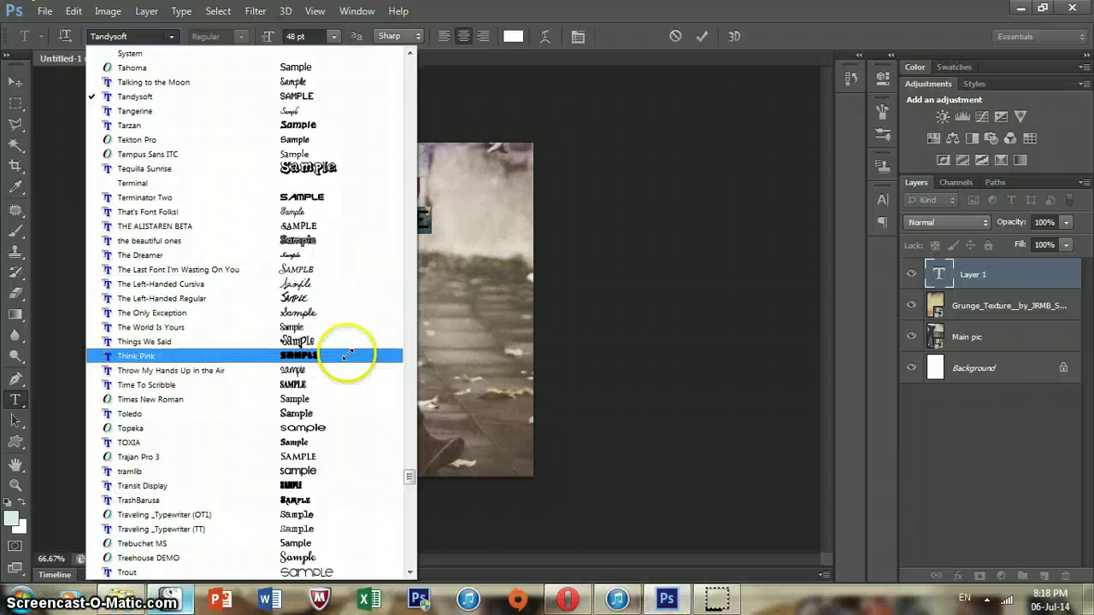
{"action": "scroll", "coordinate": [350, 406], "scroll_direction": "down", "scroll_amount": 1}
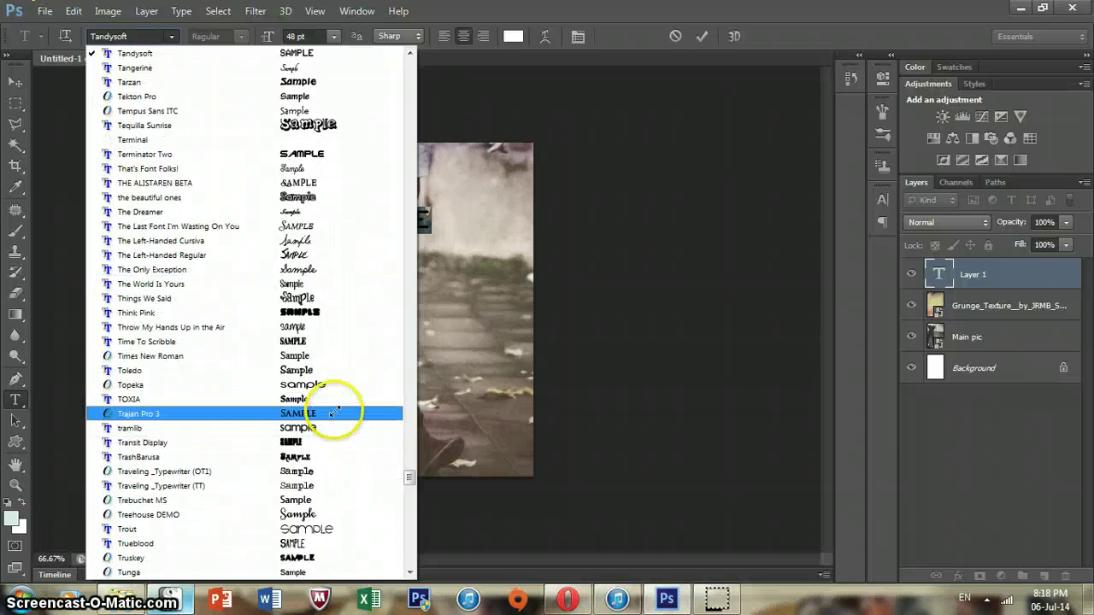
{"action": "left_click", "coordinate": [327, 413]}
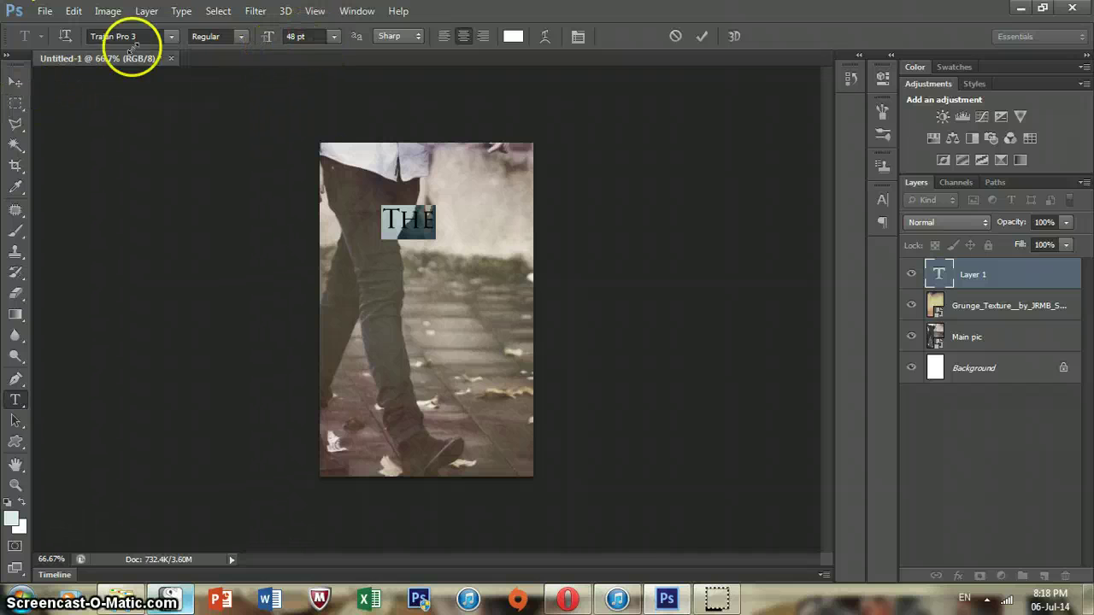
{"action": "left_click", "coordinate": [335, 36]}
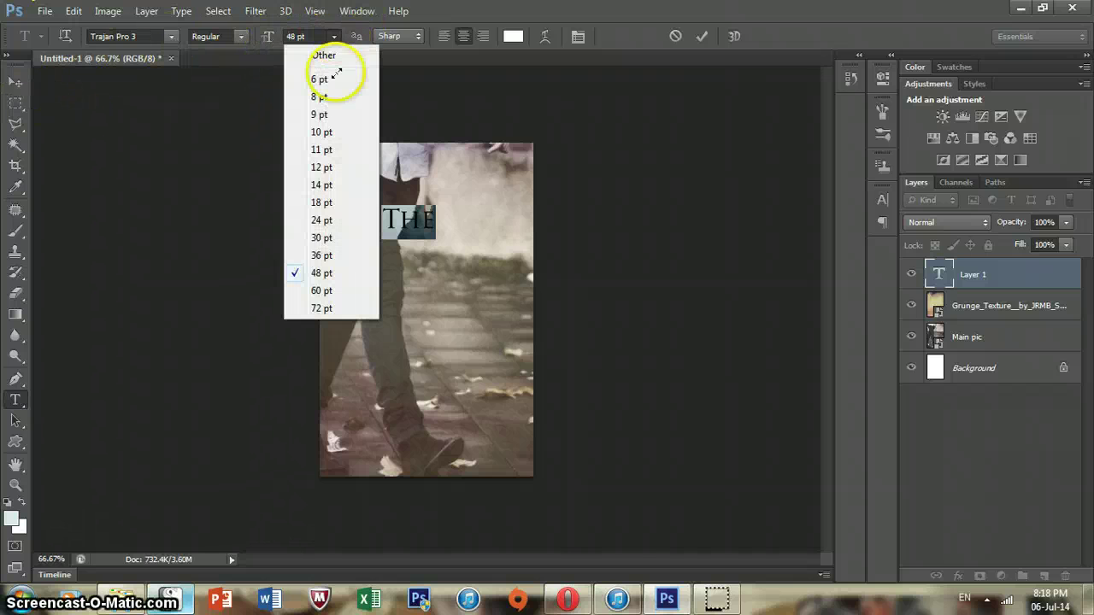
{"action": "left_click", "coordinate": [16, 83]}
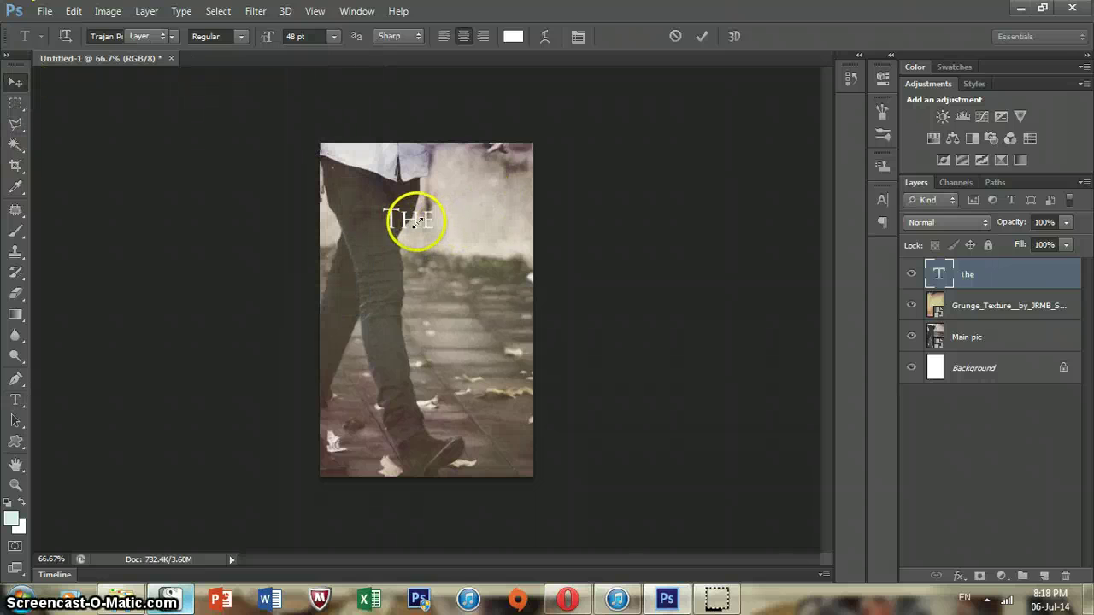
{"action": "left_click_drag", "start_coordinate": [413, 221], "coordinate": [465, 252]}
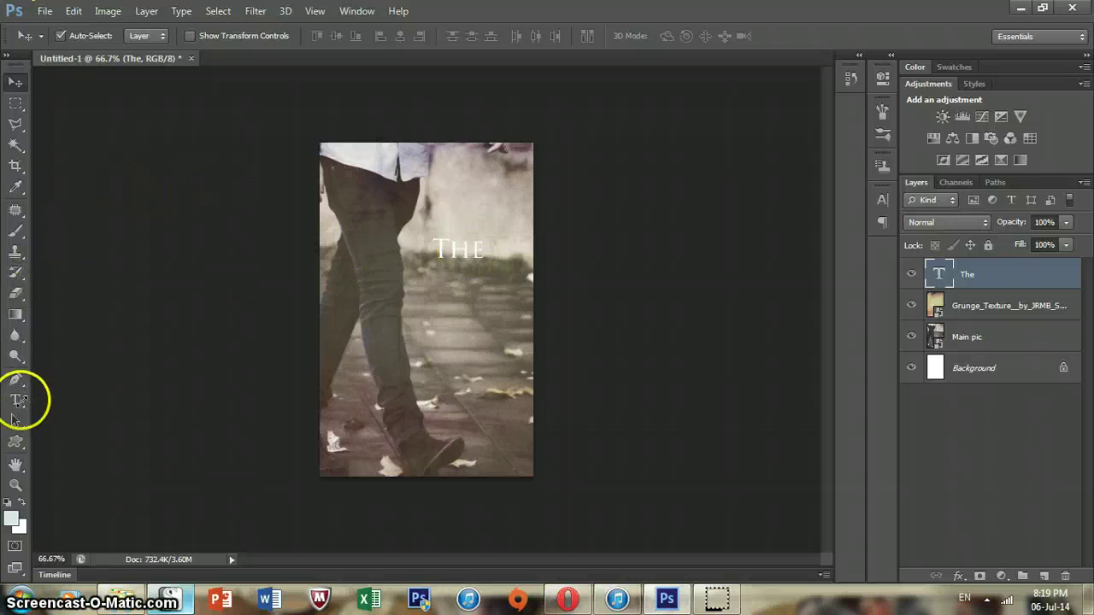
Add a 'Prince' text layer and centre it beneath THE.
{"action": "left_click", "coordinate": [16, 399]}
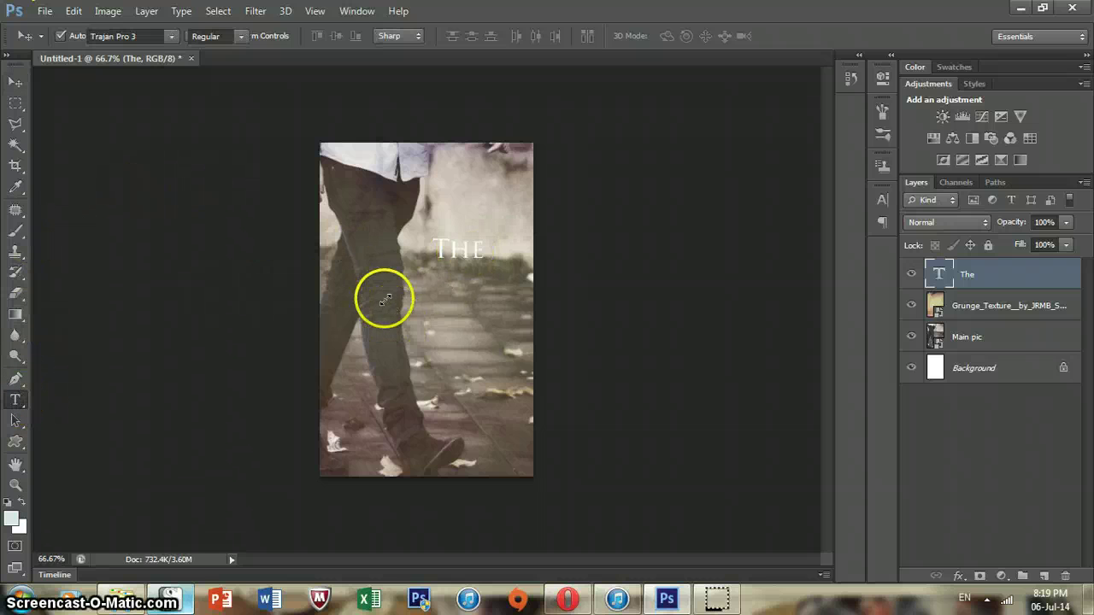
{"action": "left_click", "coordinate": [340, 306]}
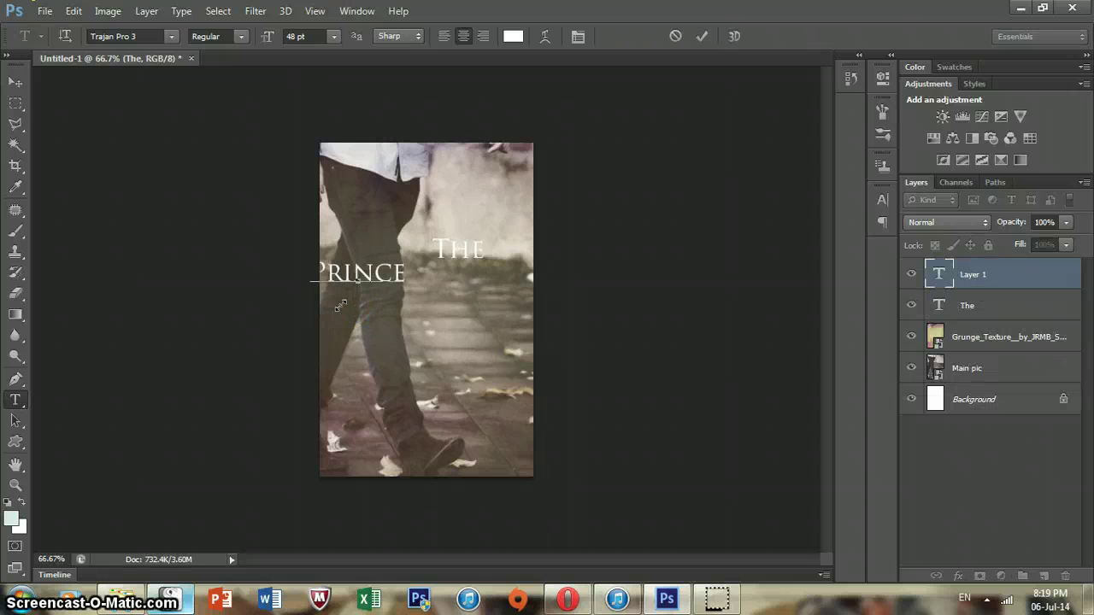
{"action": "left_click", "coordinate": [18, 81]}
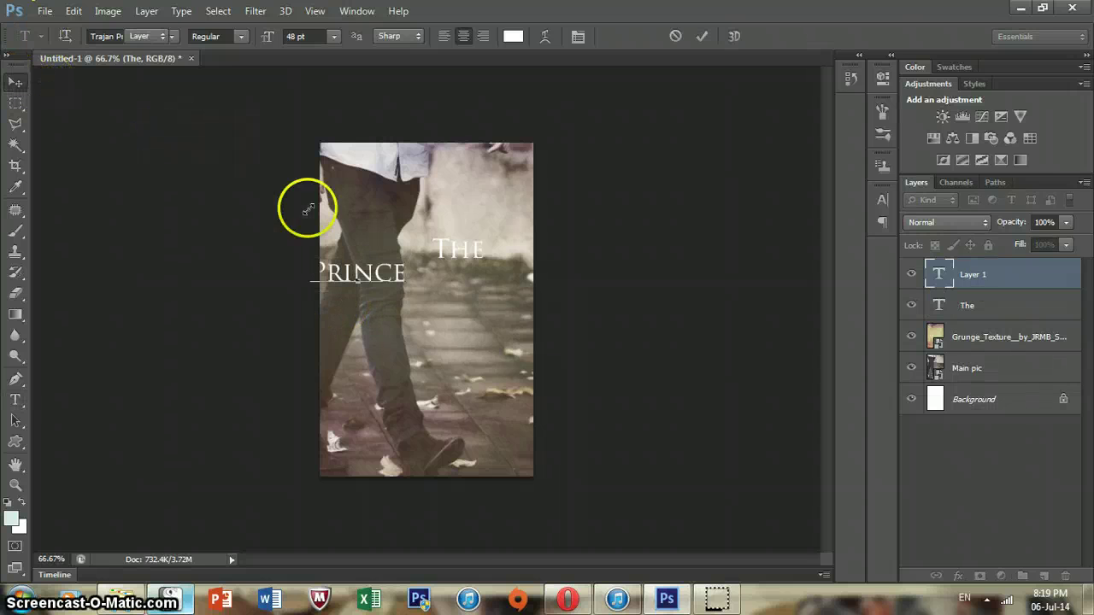
{"action": "left_click_drag", "start_coordinate": [359, 272], "coordinate": [451, 269]}
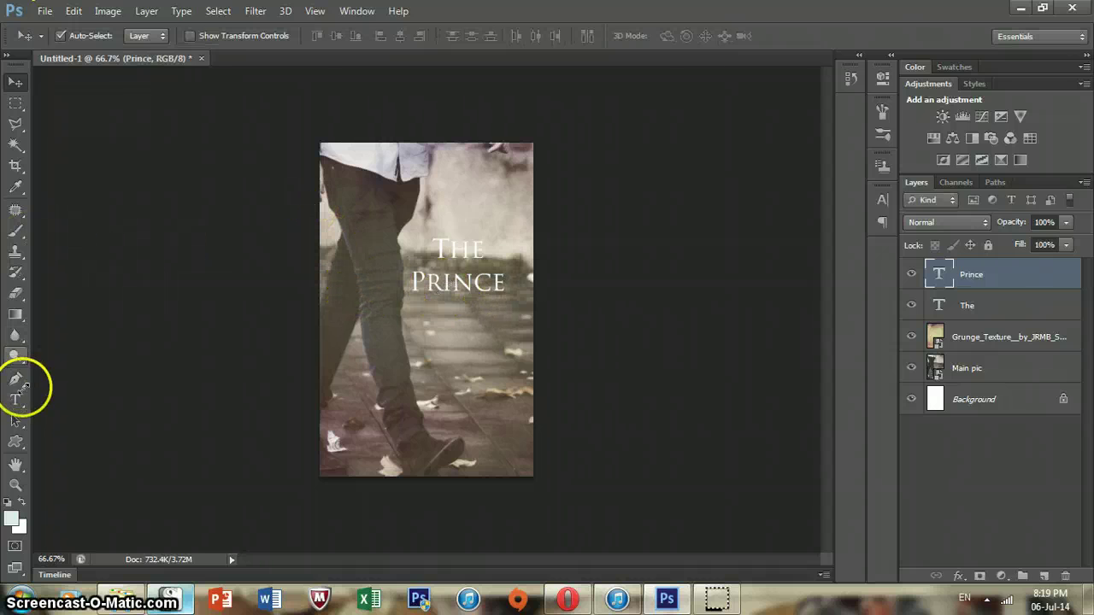
Enlarge THE to 72 pt from the font size list.
{"action": "left_click", "coordinate": [15, 399]}
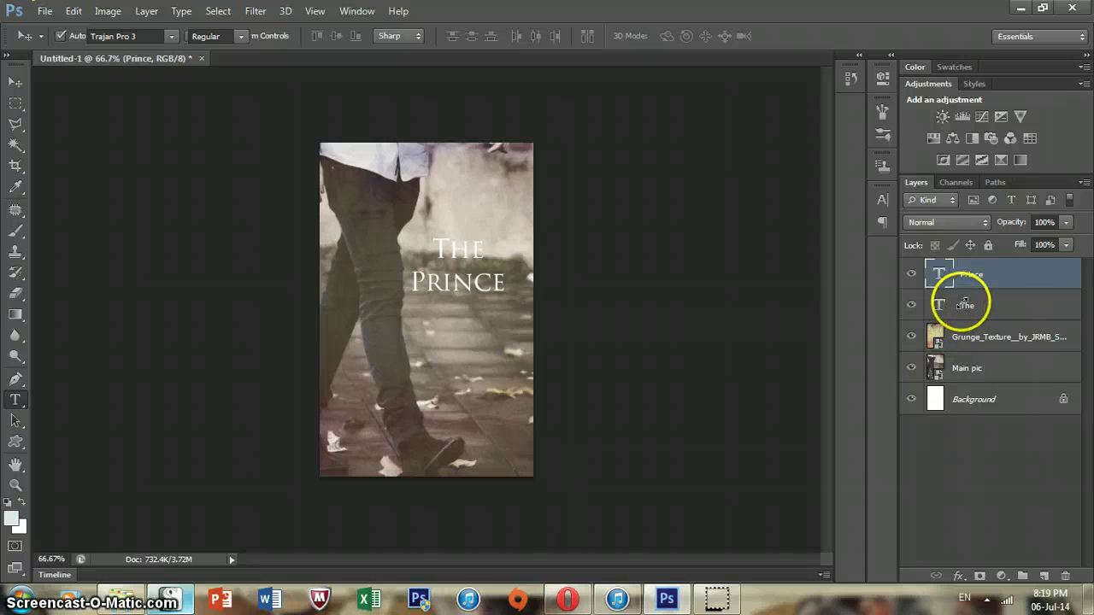
{"action": "left_click_drag", "start_coordinate": [965, 295], "coordinate": [969, 309]}
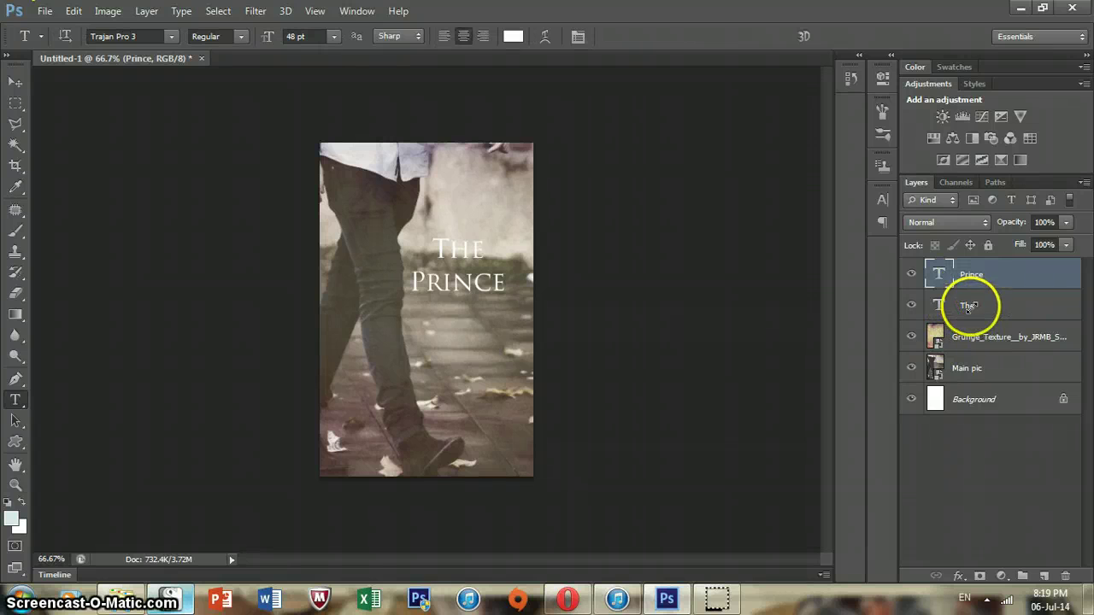
{"action": "left_click", "coordinate": [1030, 306]}
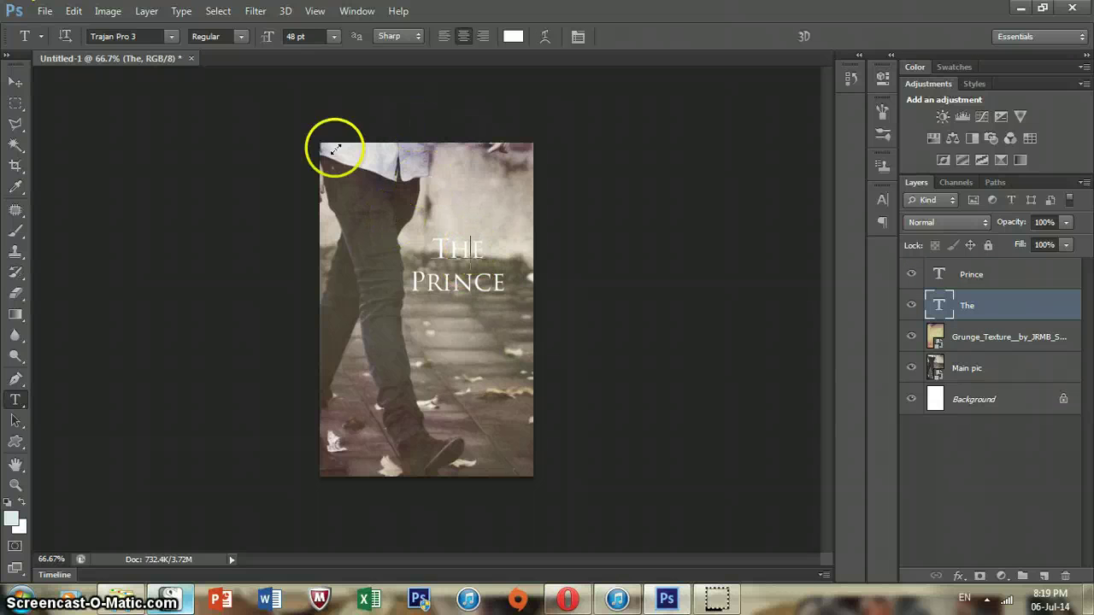
{"action": "left_click", "coordinate": [323, 38]}
{"action": "left_click", "coordinate": [332, 36]}
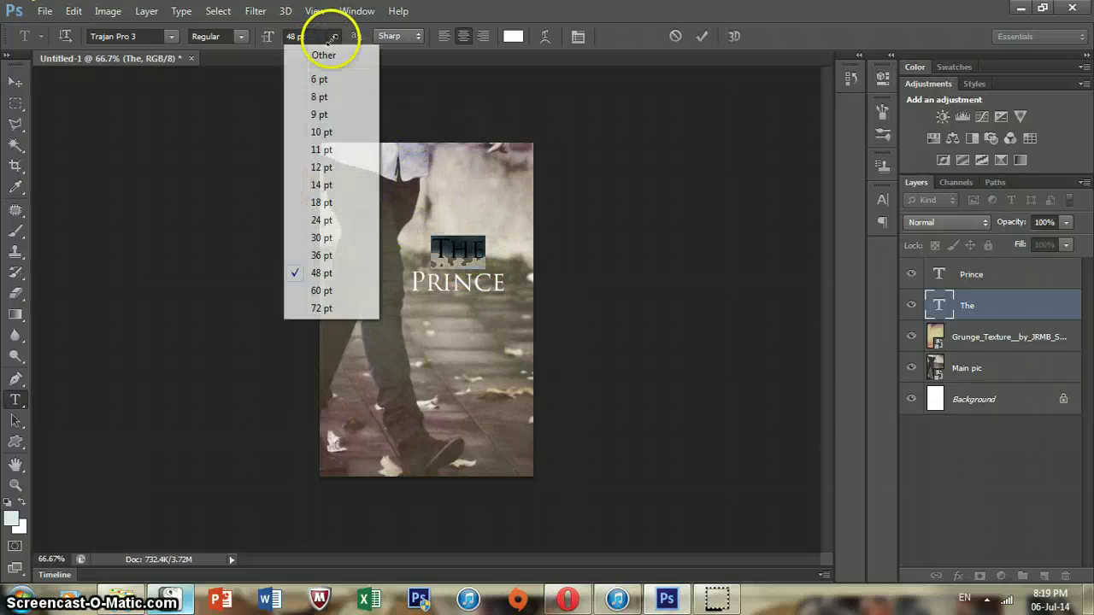
{"action": "left_click", "coordinate": [341, 289]}
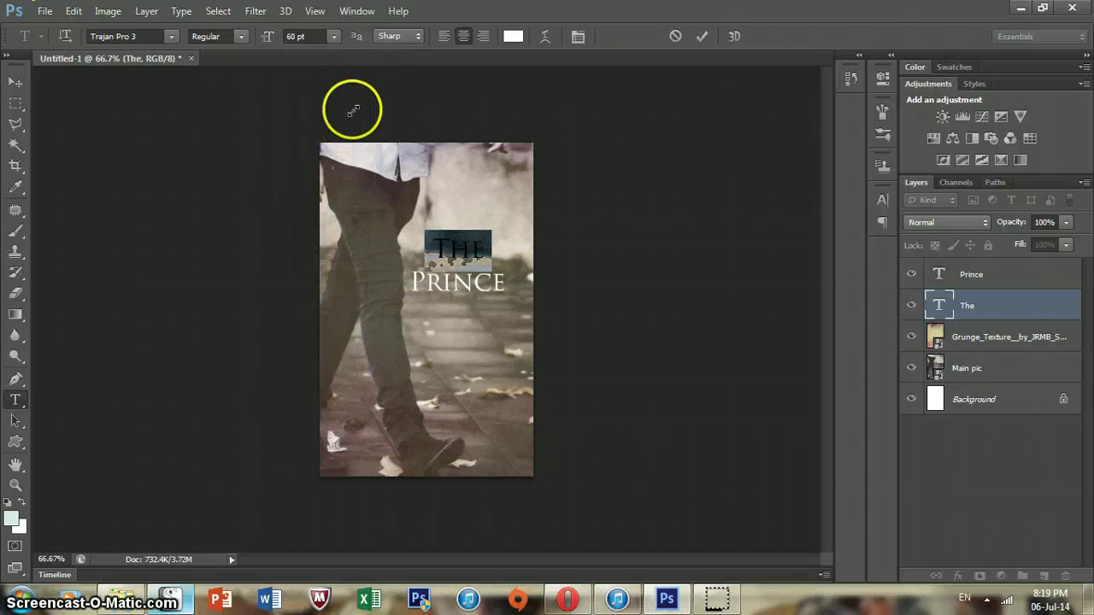
{"action": "left_click", "coordinate": [332, 36]}
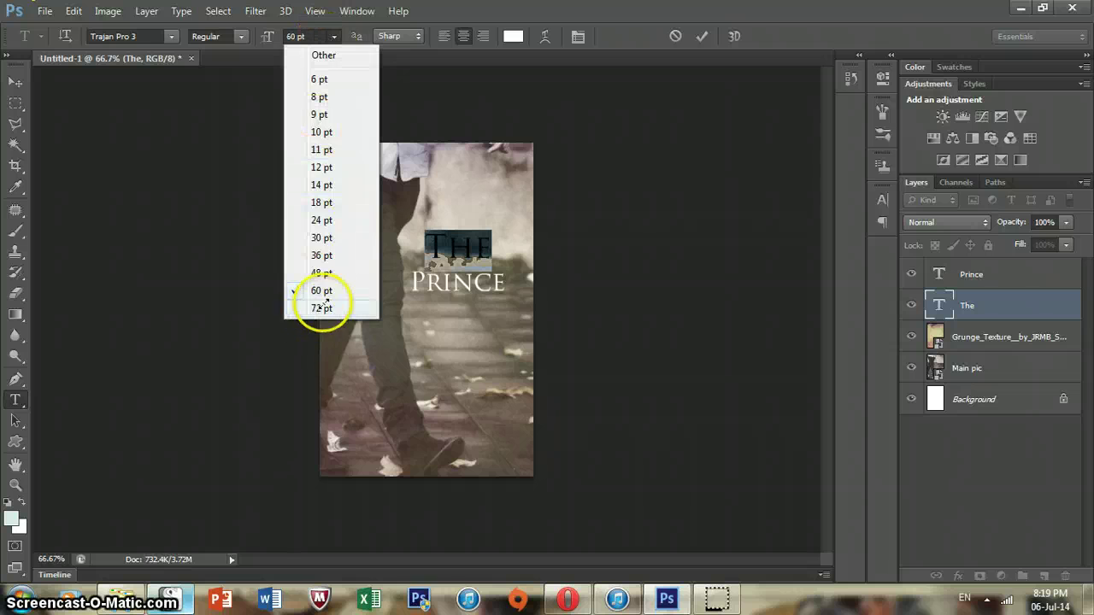
{"action": "left_click", "coordinate": [323, 306]}
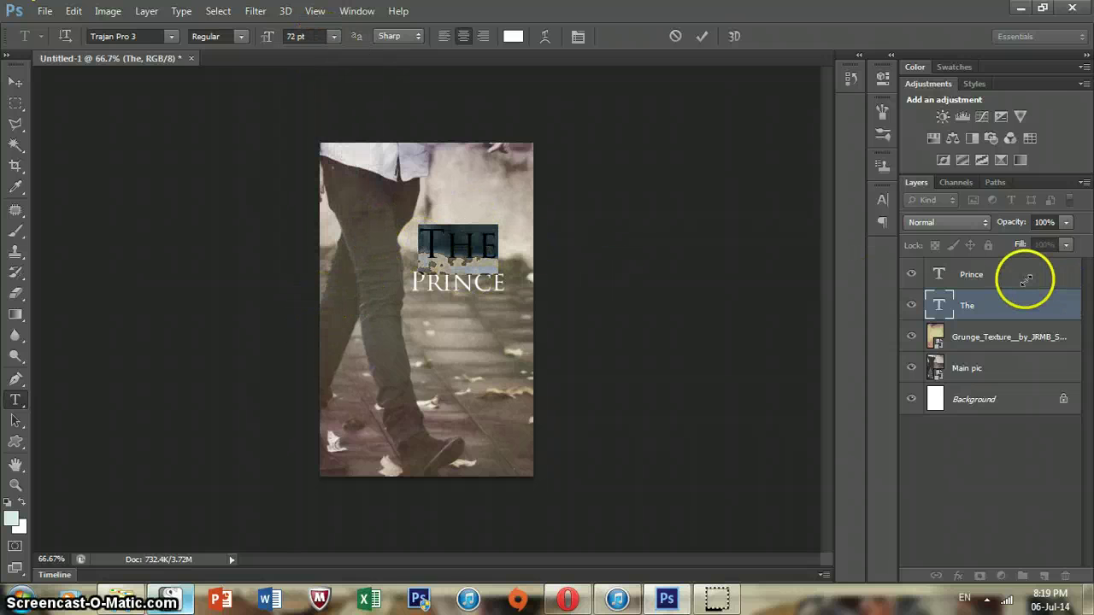
{"action": "left_click", "coordinate": [966, 274]}
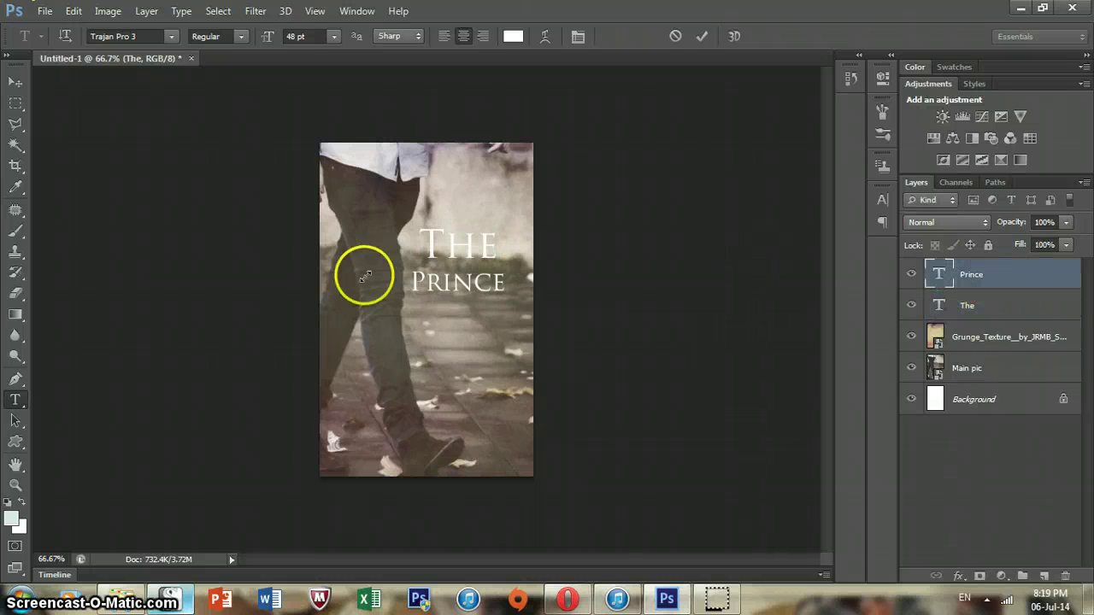
Set the whole Prince word to 90 pt.
{"action": "left_click", "coordinate": [473, 282]}
{"action": "key", "text": "ctrl+a"}
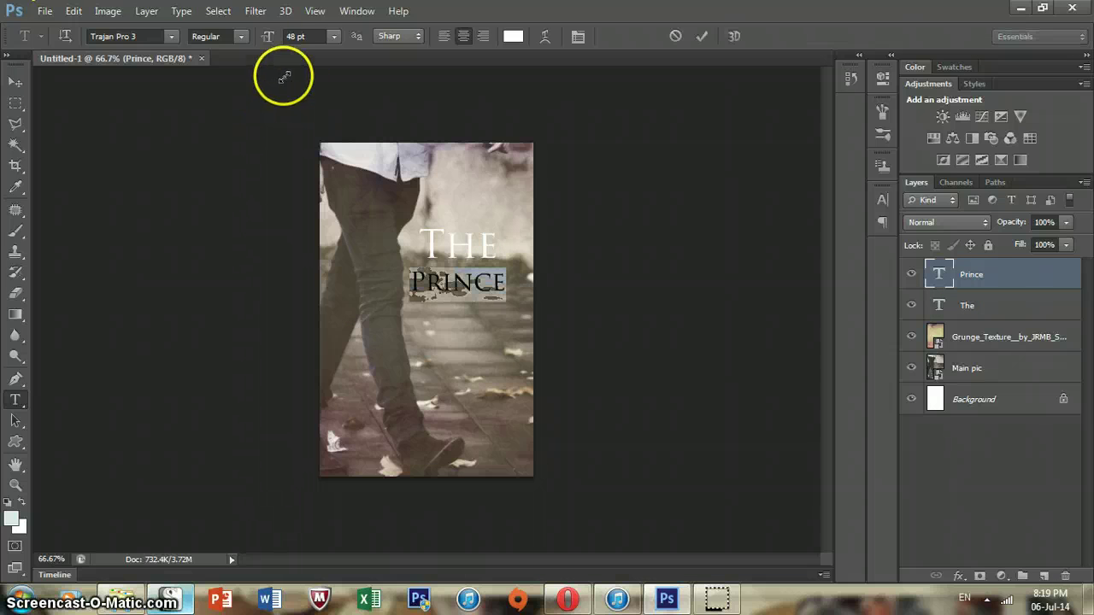
{"action": "left_click", "coordinate": [295, 37]}
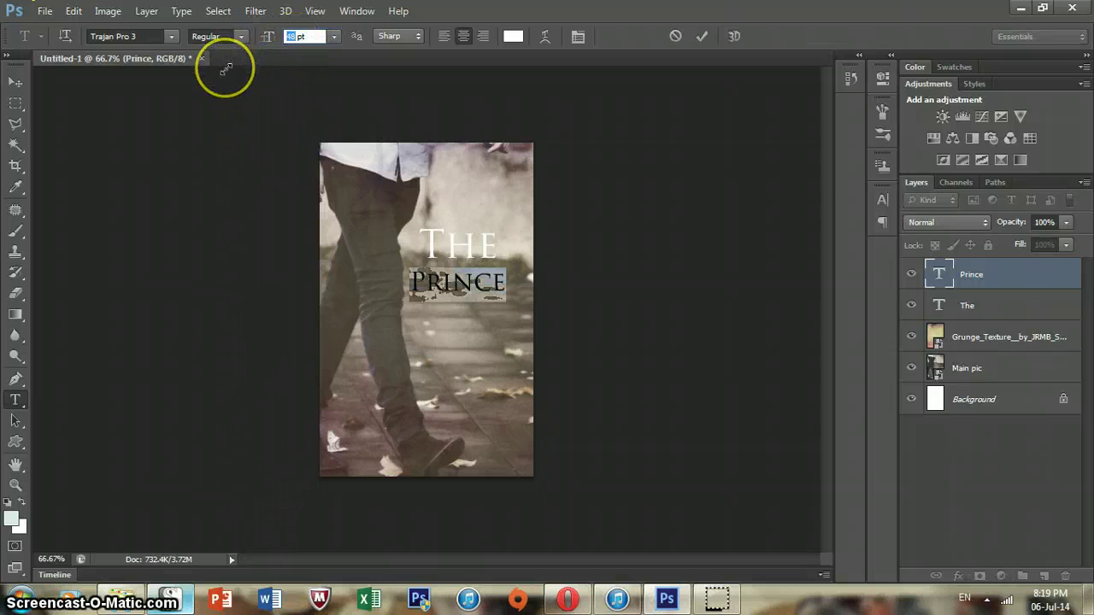
{"action": "type", "text": "100"}
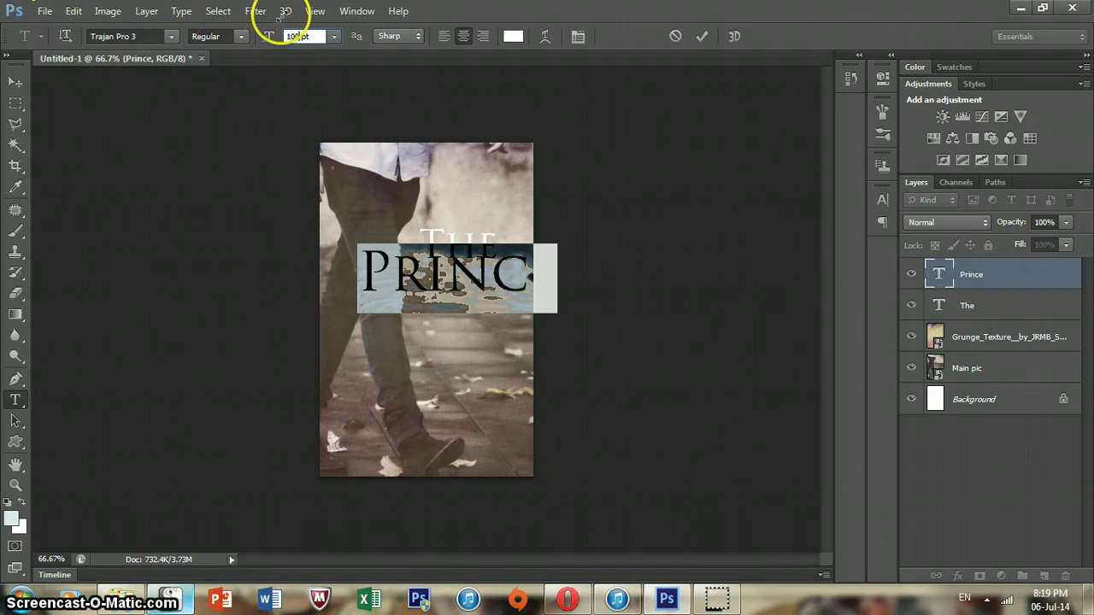
{"action": "key", "text": "BackSpace"}
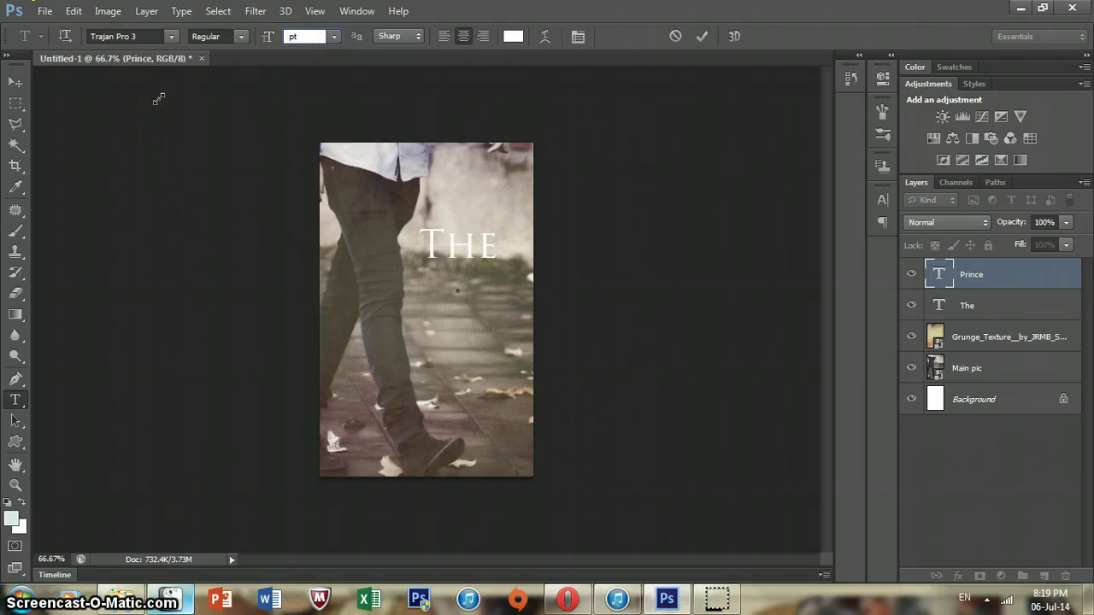
{"action": "type", "text": "90"}
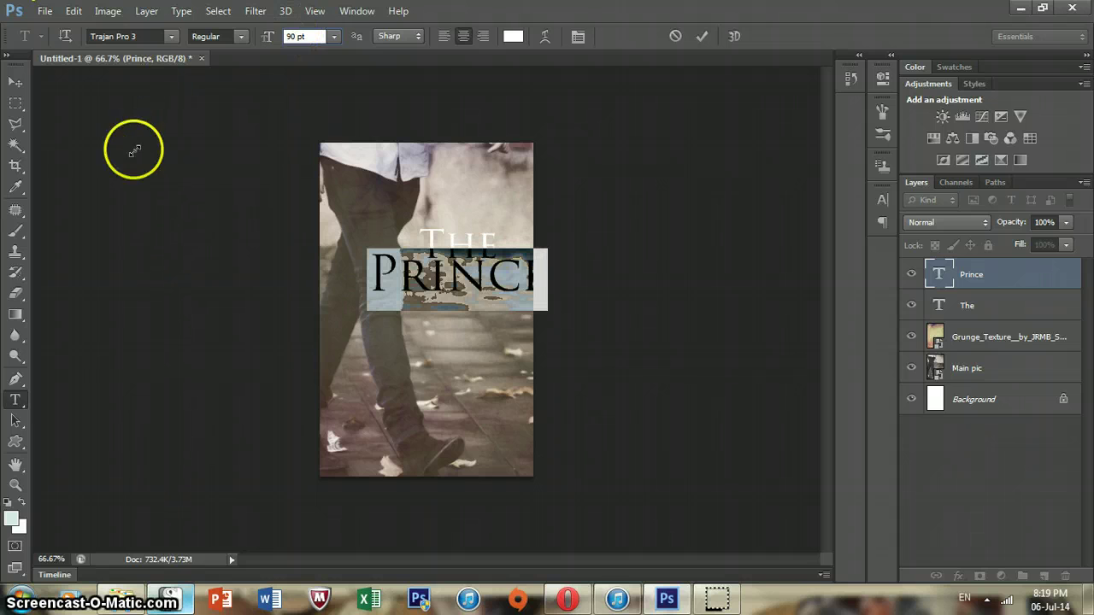
{"action": "left_click", "coordinate": [15, 82]}
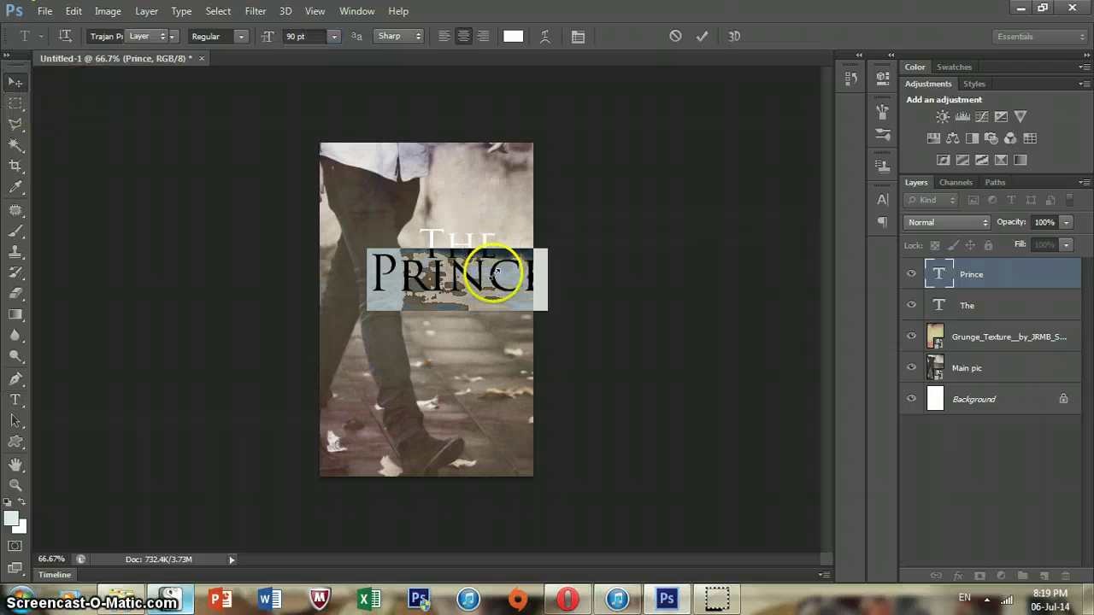
Recentre PRINCE and nudge THE so it sits centred above it.
{"action": "left_click_drag", "start_coordinate": [479, 282], "coordinate": [425, 246]}
{"action": "left_click", "coordinate": [999, 308]}
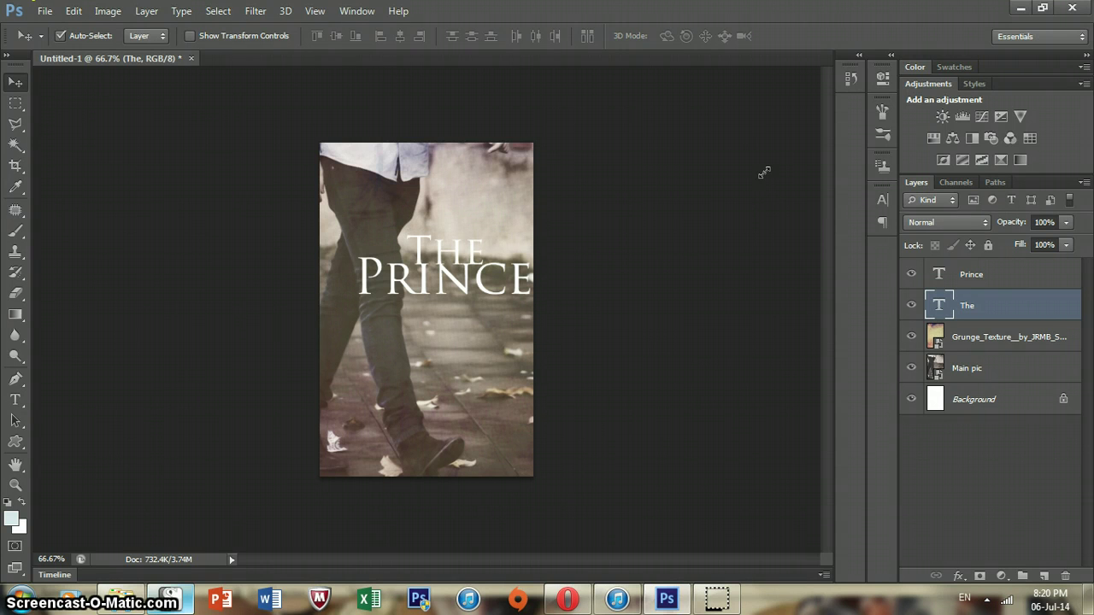
{"action": "left_click_drag", "start_coordinate": [425, 245], "coordinate": [434, 250]}
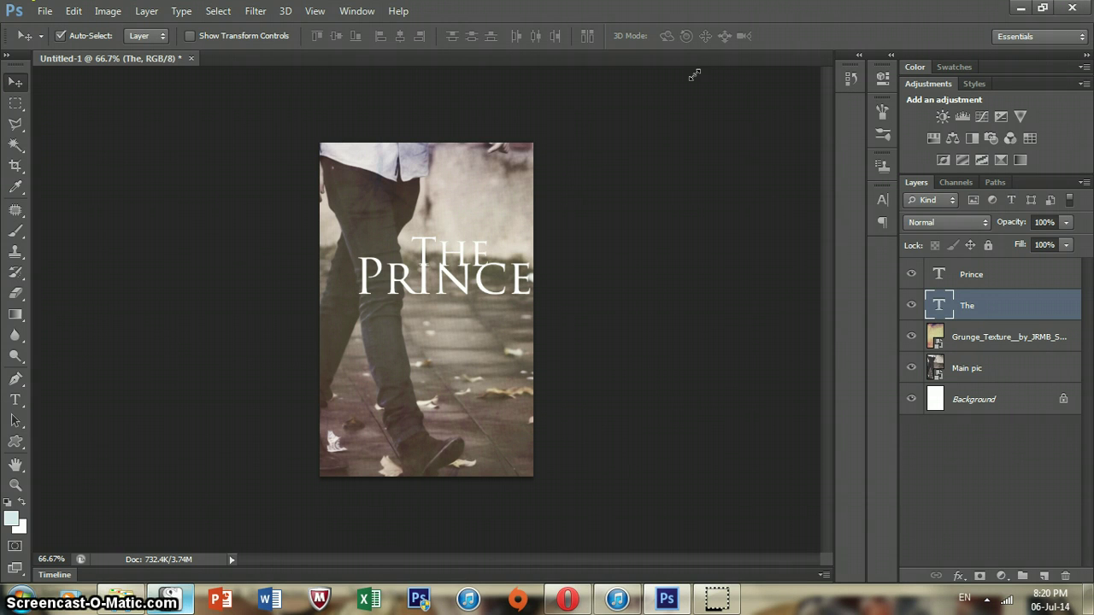
{"action": "left_click", "coordinate": [664, 73]}
{"action": "left_click", "coordinate": [428, 251]}
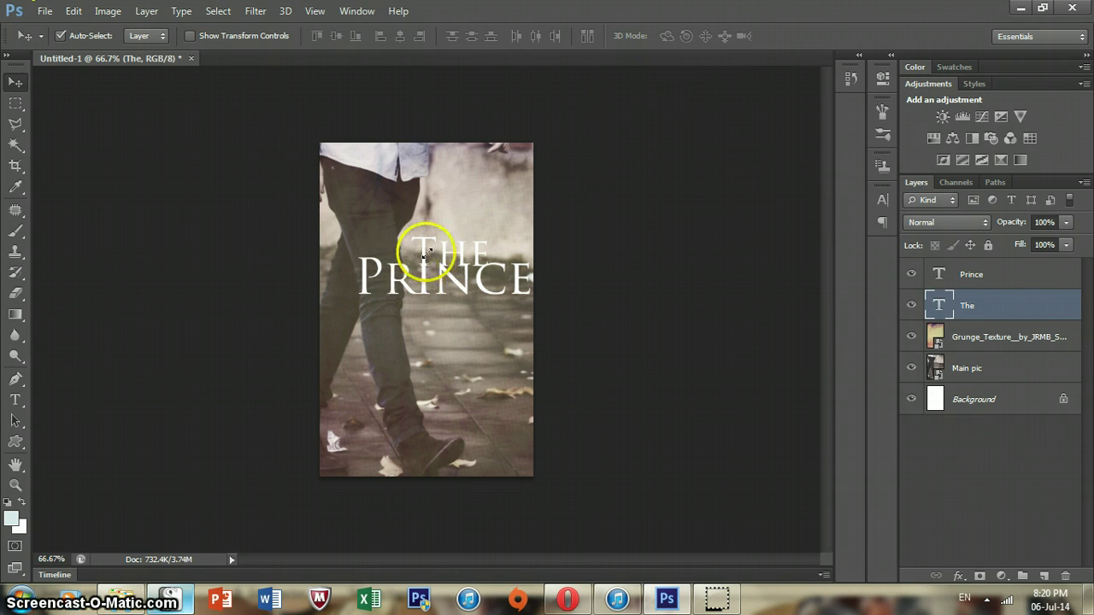
{"action": "mouse_move", "coordinate": [428, 252]}
{"action": "left_mouse_down"}
{"action": "mouse_move", "coordinate": [420, 238]}
{"action": "mouse_move", "coordinate": [416, 255]}
{"action": "left_mouse_up"}
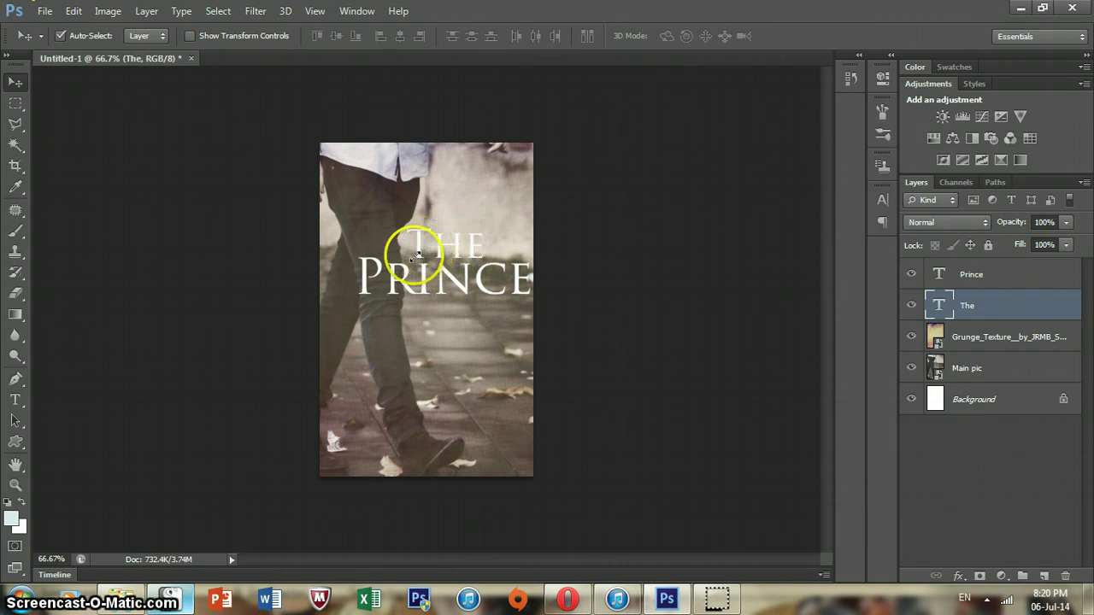
Give THE a black drop shadow (100% opacity, 10% spread, 18 px) and save it as a style.
{"action": "left_click", "coordinate": [959, 577]}
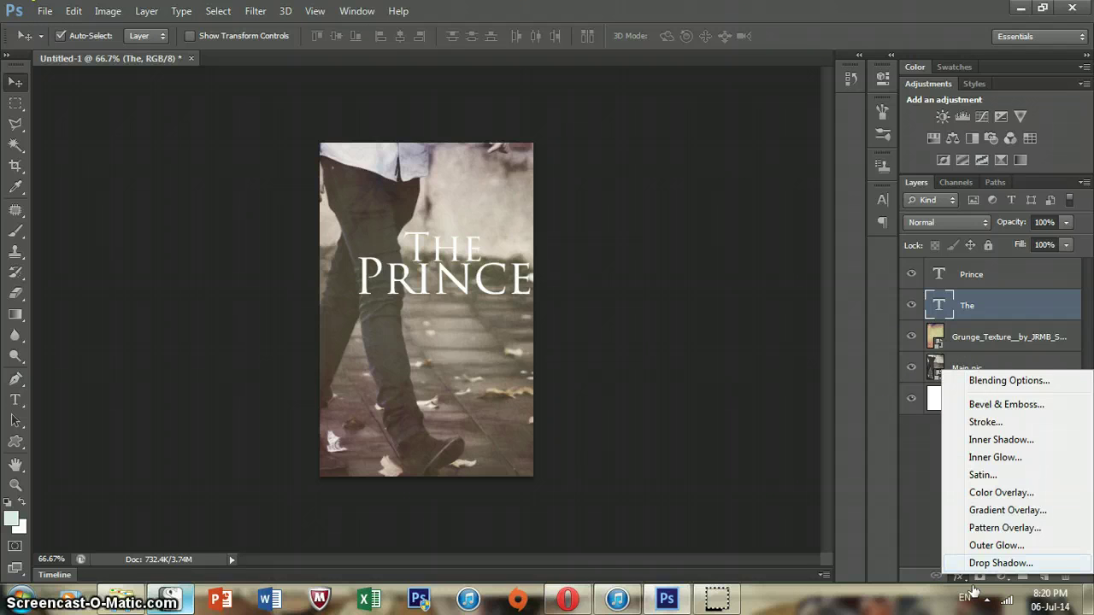
{"action": "key", "text": "Escape"}
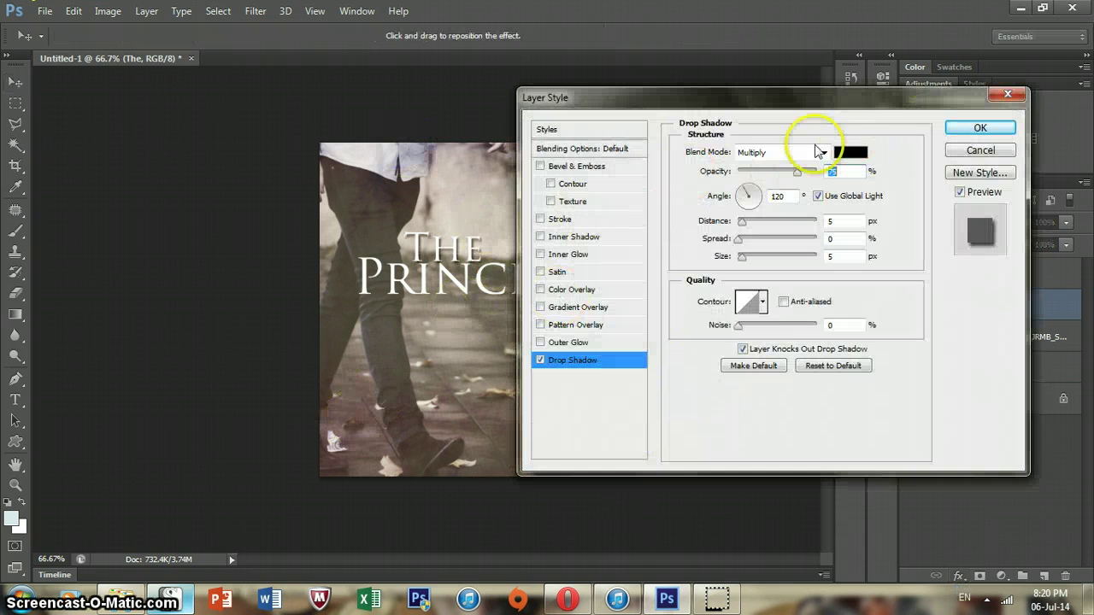
{"action": "left_click_drag", "start_coordinate": [804, 170], "coordinate": [897, 200]}
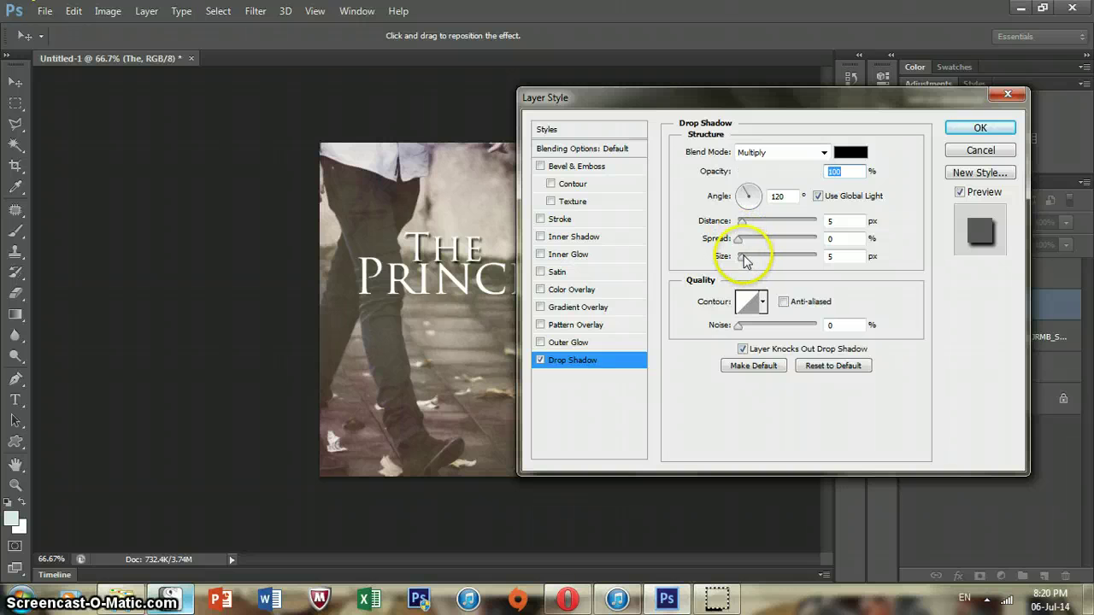
{"action": "mouse_move", "coordinate": [742, 258]}
{"action": "left_mouse_down"}
{"action": "mouse_move", "coordinate": [752, 260]}
{"action": "mouse_move", "coordinate": [746, 243]}
{"action": "left_mouse_up"}
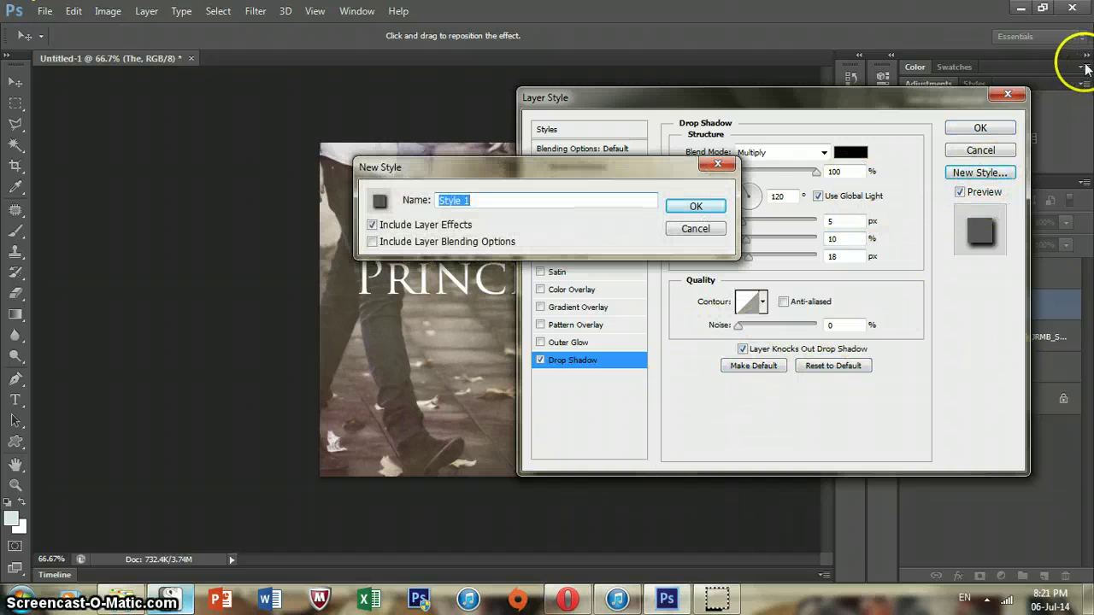
{"action": "key", "text": "Return"}
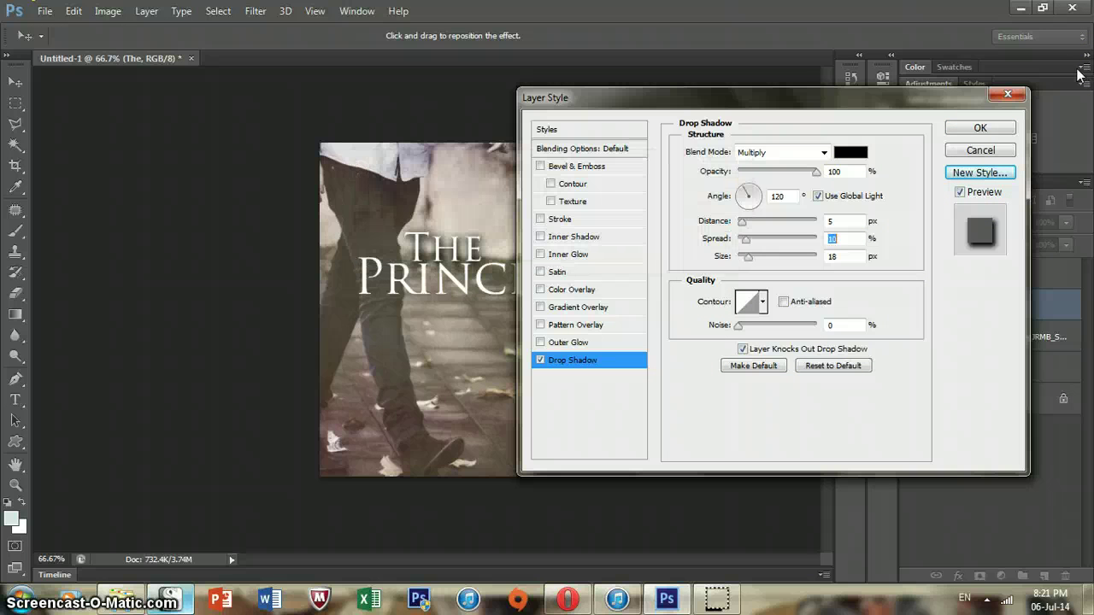
{"action": "left_click", "coordinate": [981, 127]}
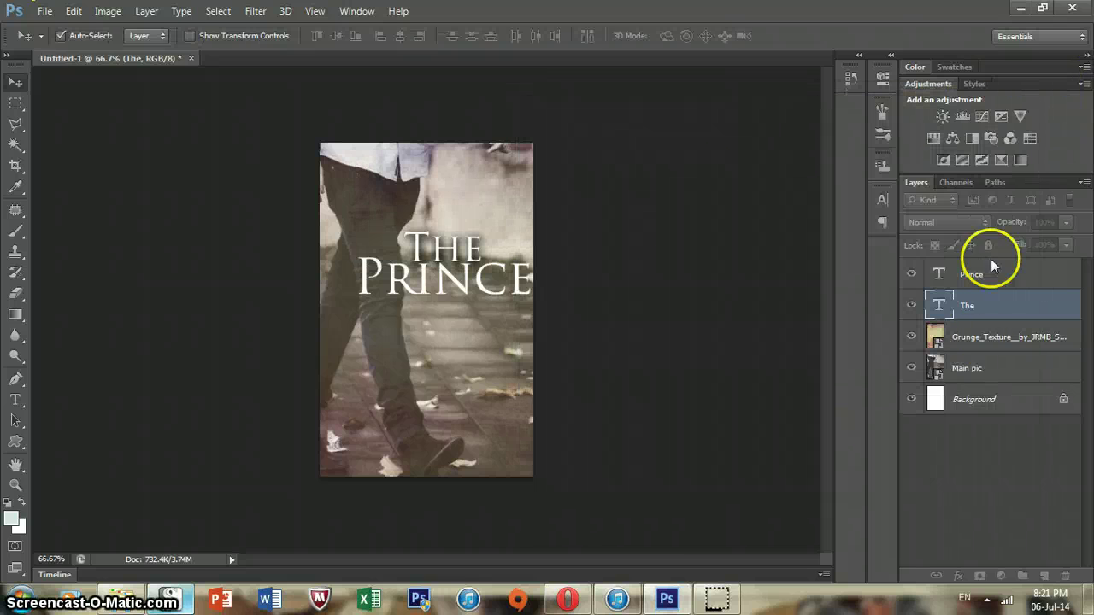
Apply the saved drop shadow style to the Prince layer.
{"action": "key", "text": "alt+bracketright"}
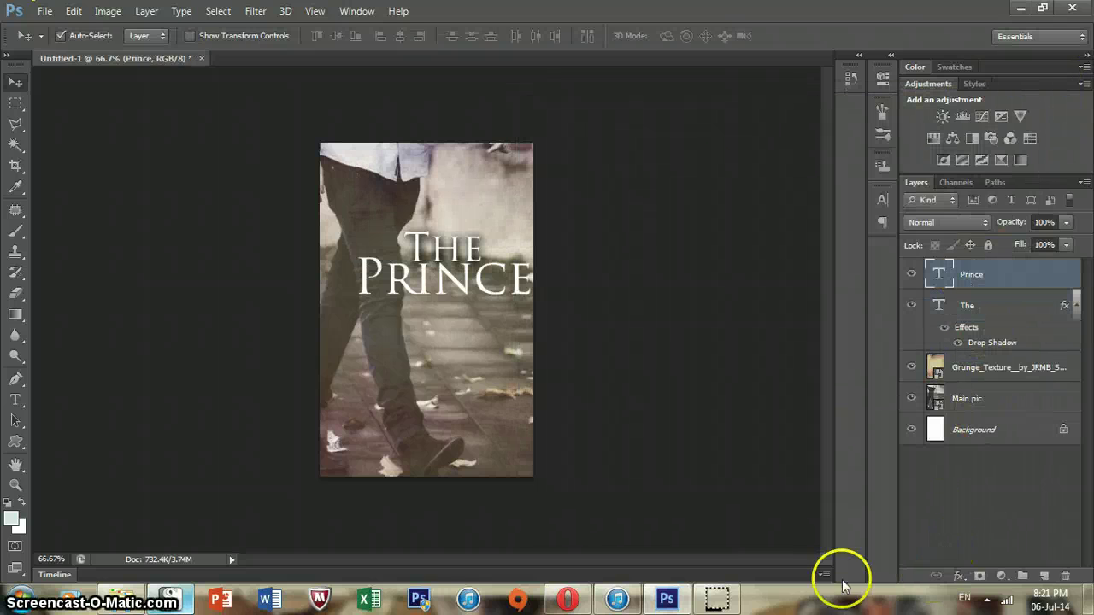
{"action": "left_click", "coordinate": [958, 577]}
{"action": "left_click", "coordinate": [962, 590]}
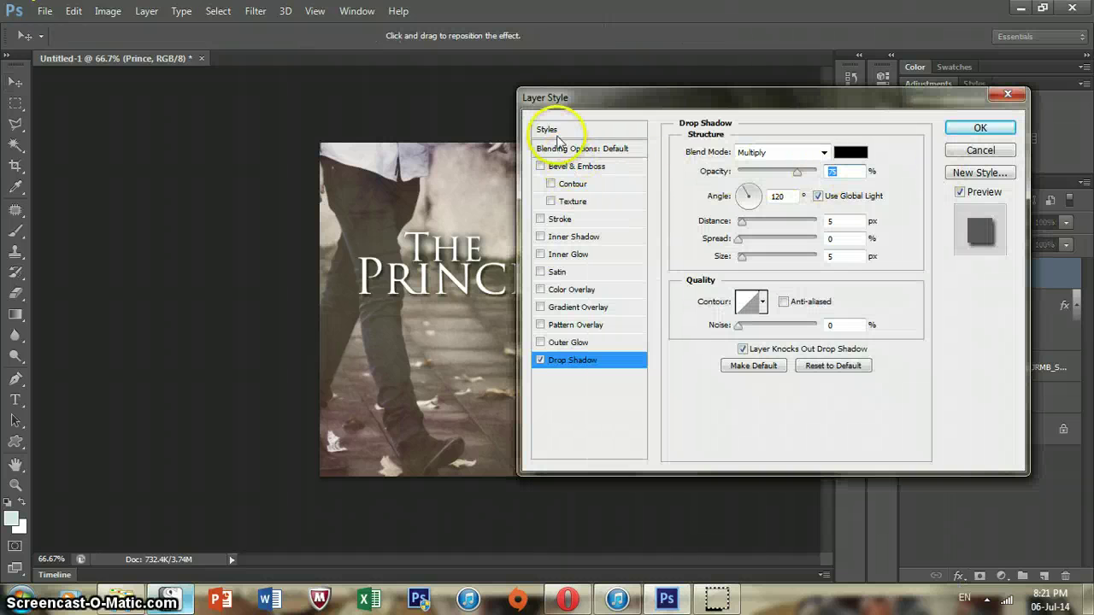
{"action": "left_click", "coordinate": [548, 131]}
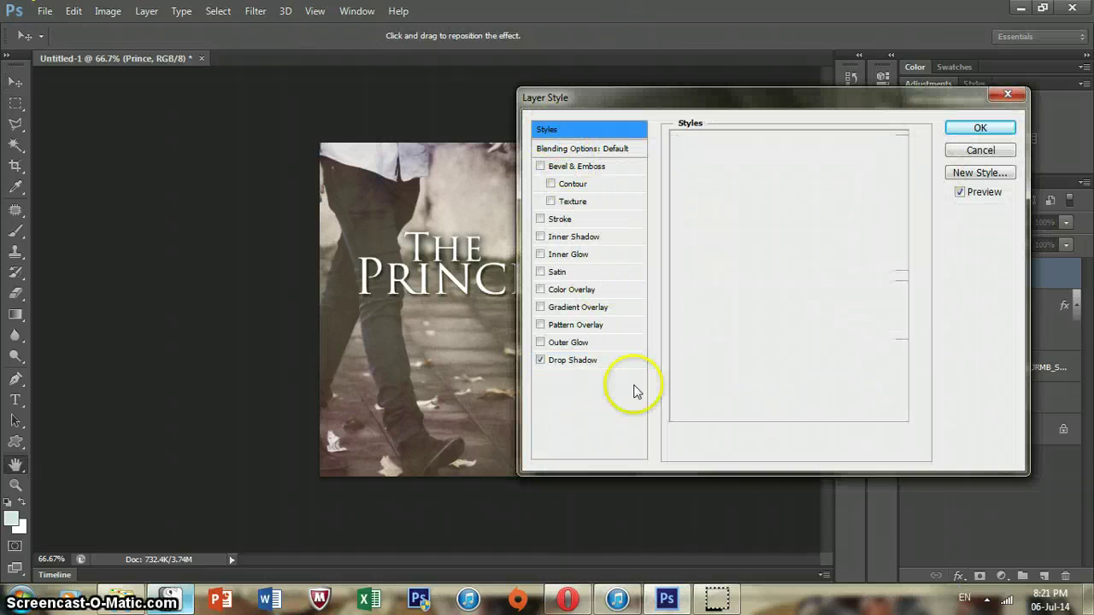
{"action": "left_click", "coordinate": [786, 195]}
{"action": "left_click", "coordinate": [980, 128]}
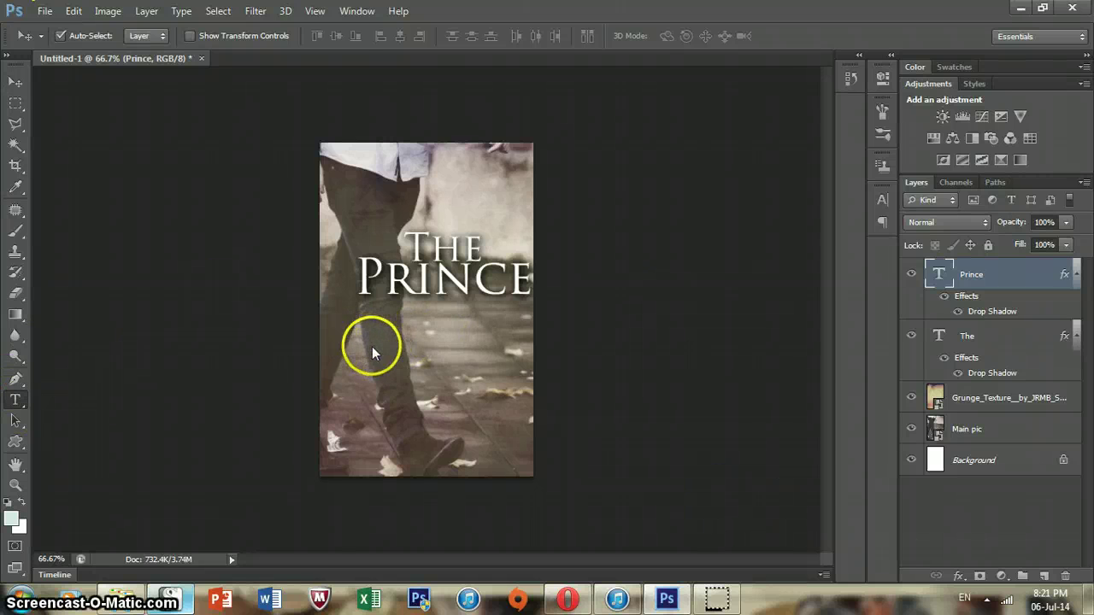
Add the author name as a new text layer in the Trueblood font.
{"action": "key", "text": "t"}
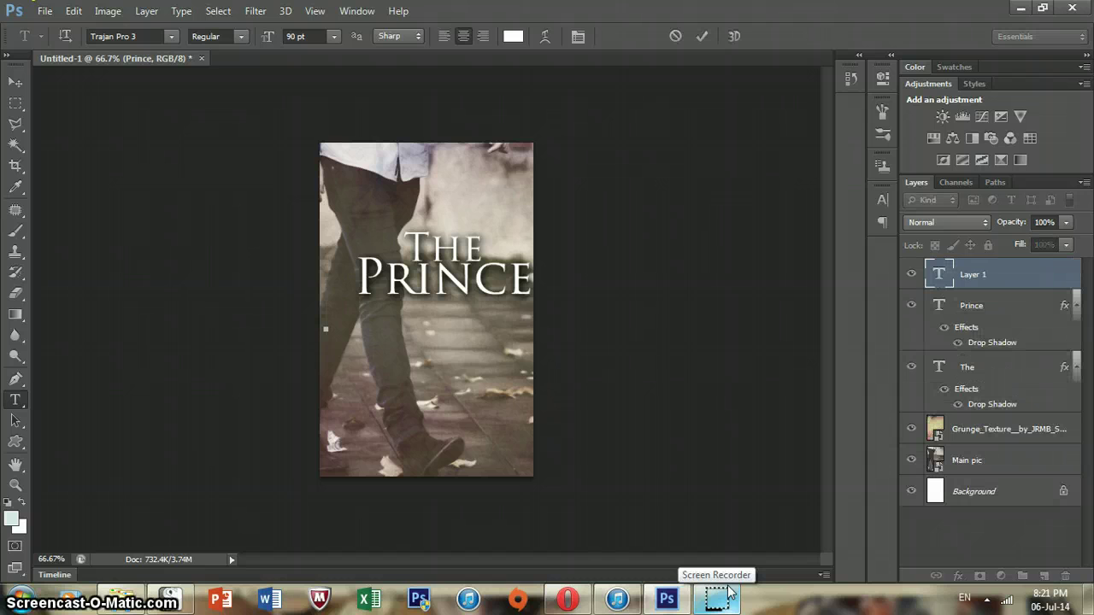
{"action": "key", "text": "ctrl+v"}
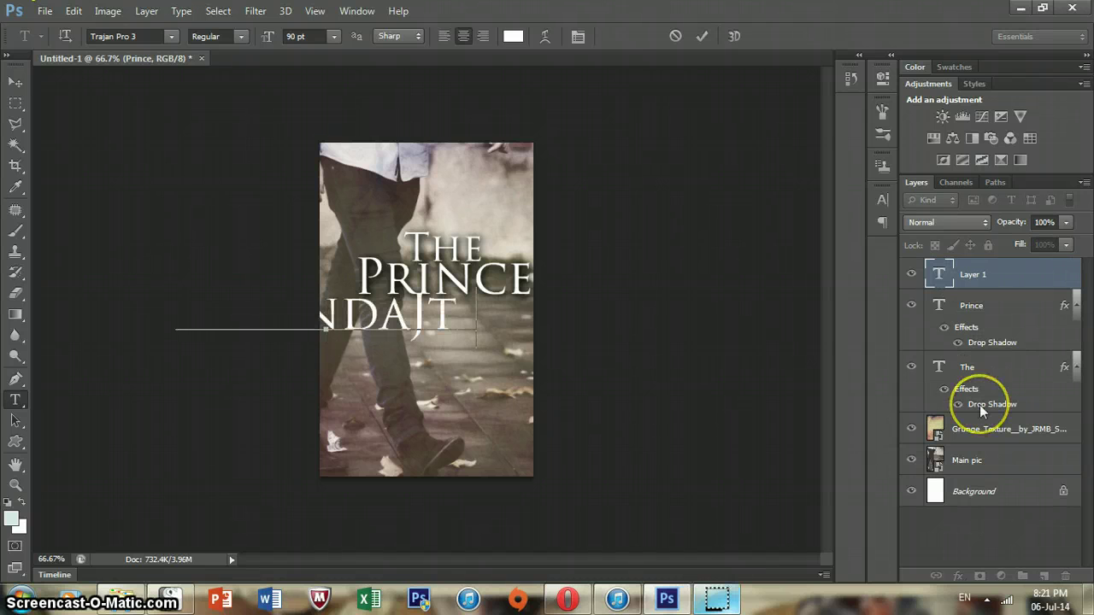
{"action": "type", "text": "OMMO"}
{"action": "key", "text": "ctrl+a"}
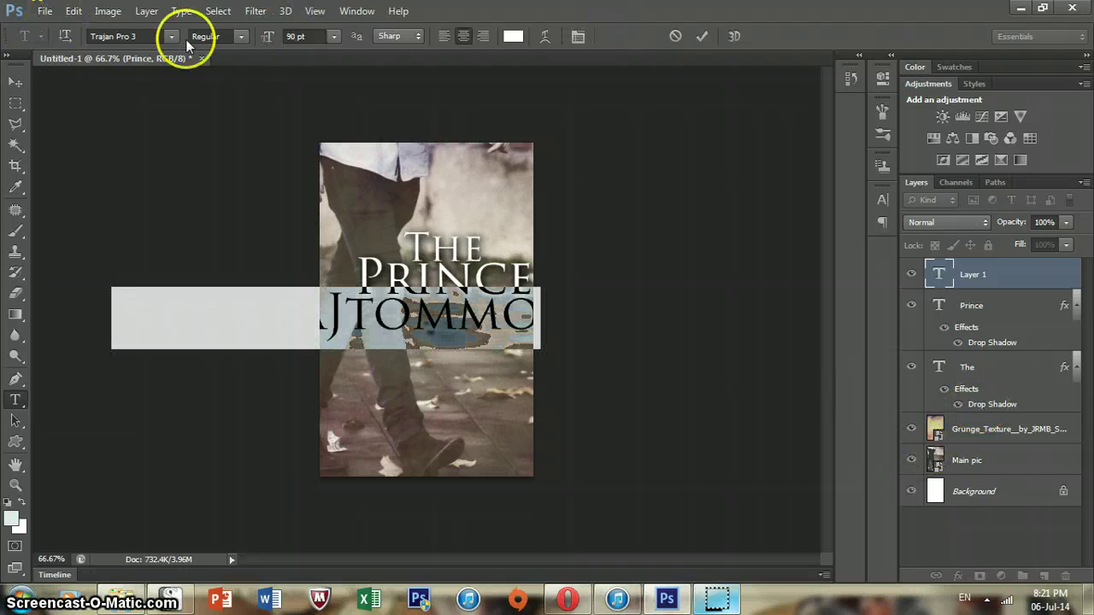
{"action": "left_click", "coordinate": [171, 36]}
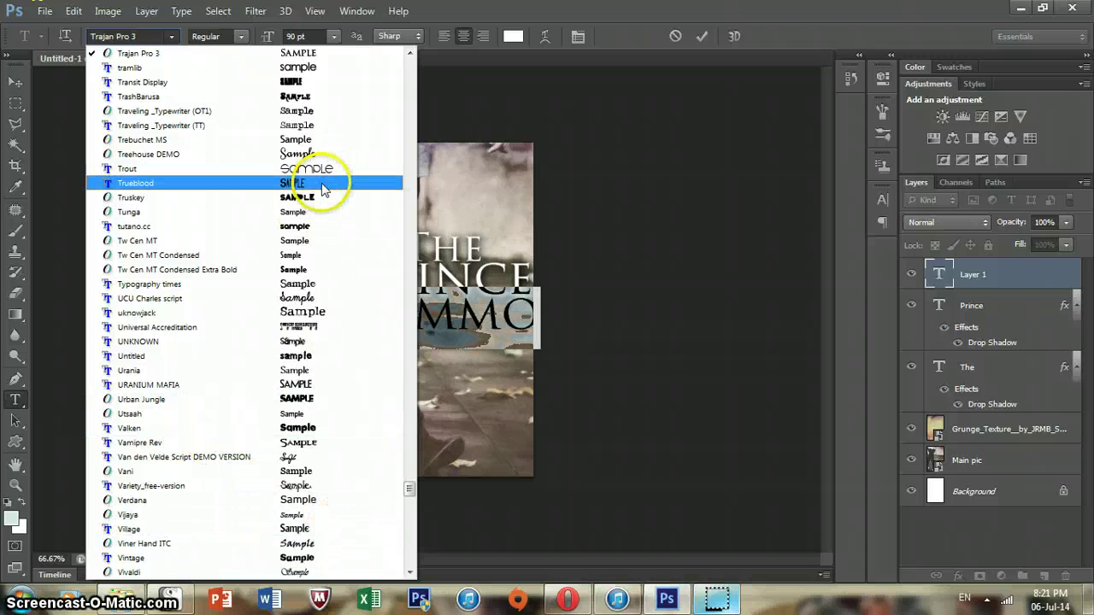
{"action": "left_click", "coordinate": [318, 183]}
Move the author name onto the cover below the title.
{"action": "left_click", "coordinate": [15, 81]}
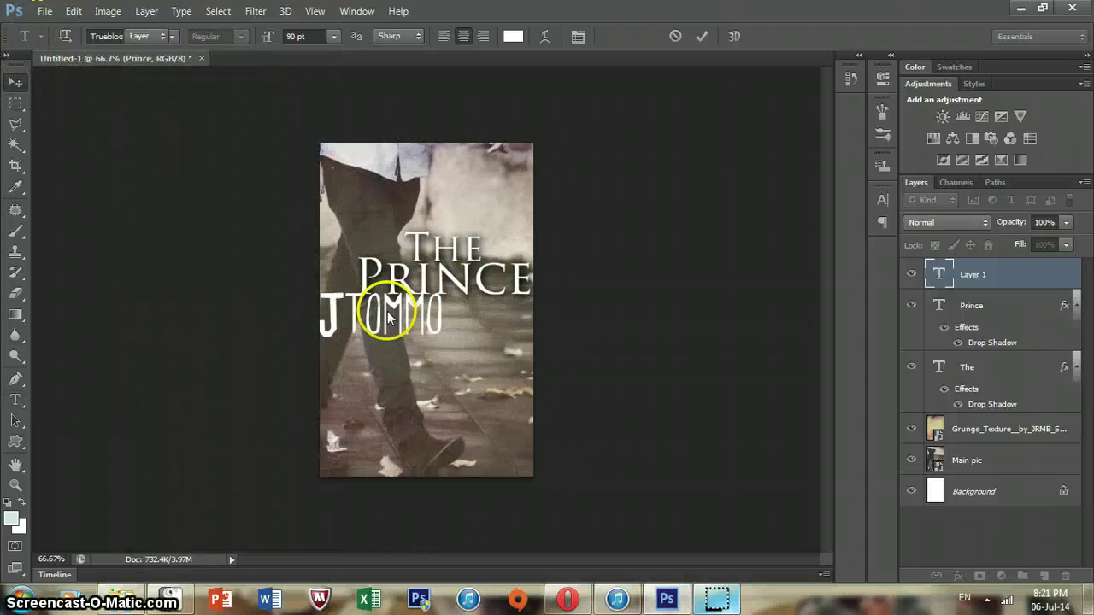
{"action": "left_click_drag", "start_coordinate": [363, 325], "coordinate": [472, 366]}
{"action": "left_click", "coordinate": [15, 400]}
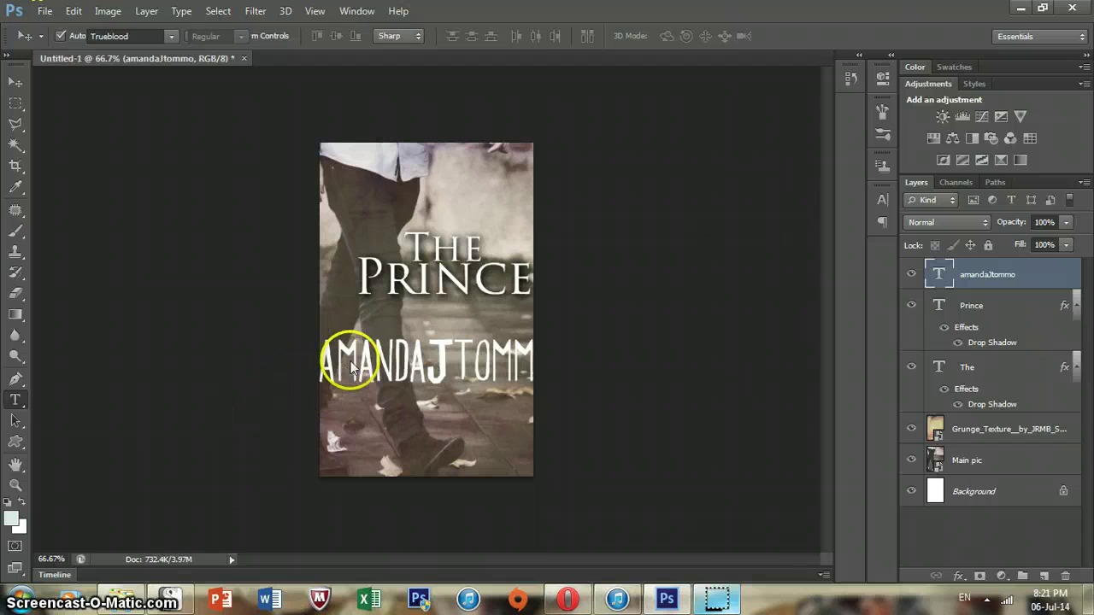
{"action": "left_click", "coordinate": [380, 365]}
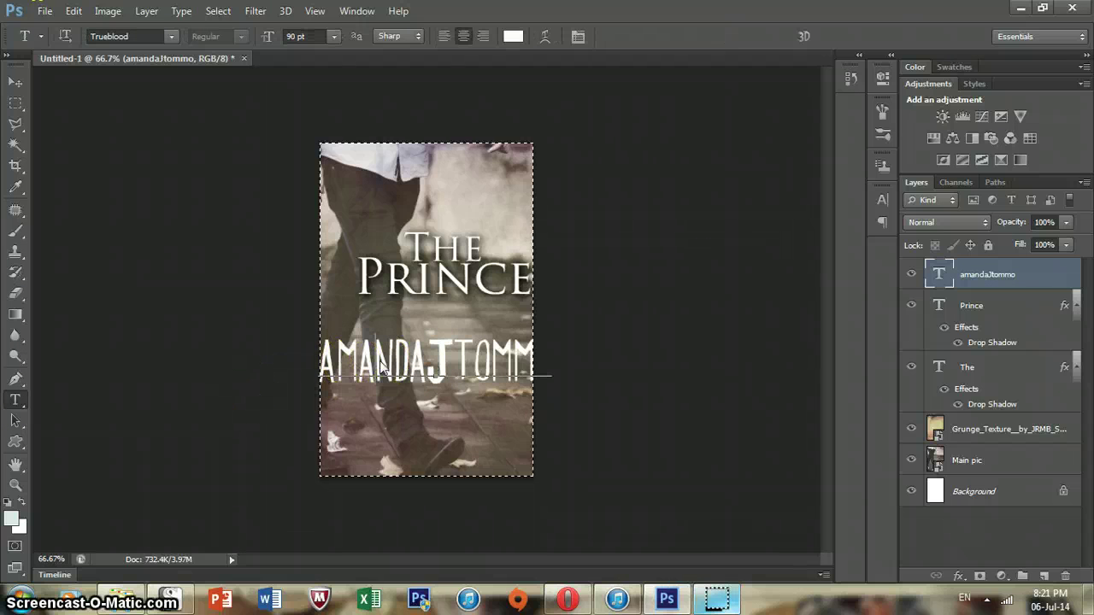
{"action": "double_click", "coordinate": [382, 361]}
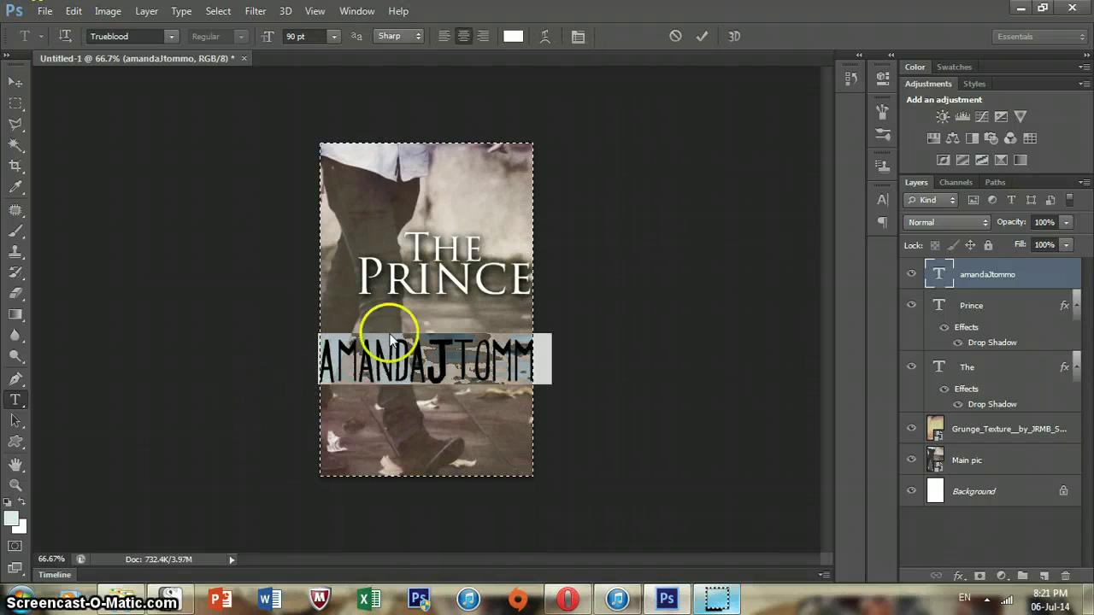
{"action": "left_click", "coordinate": [682, 37]}
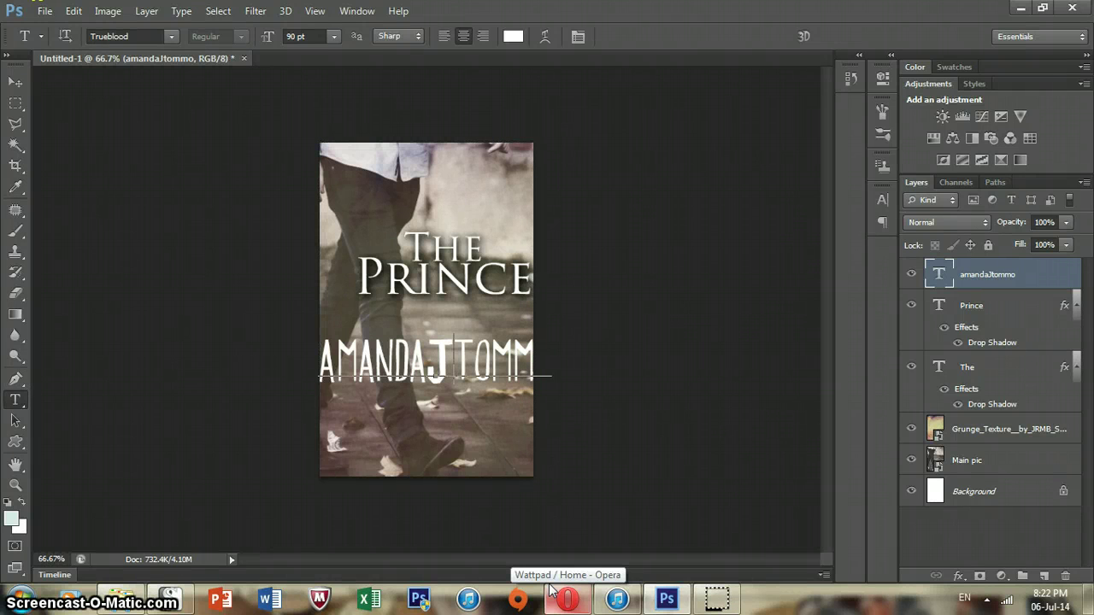
Try uknowjack and other fonts on the author name, shrinking it to 30 pt.
{"action": "key", "text": "Return"}
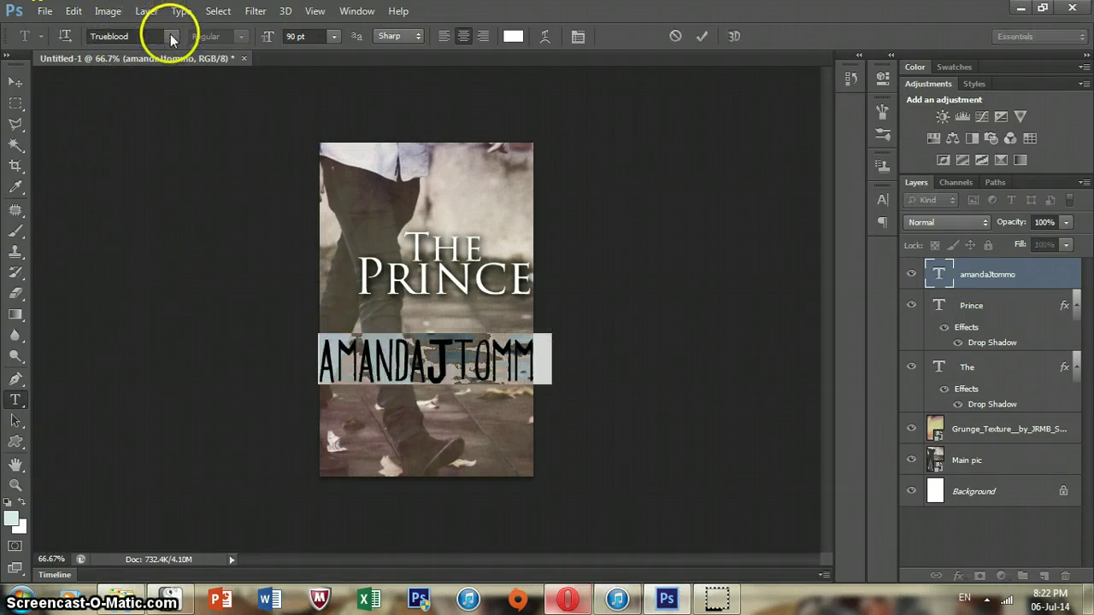
{"action": "left_click", "coordinate": [171, 35]}
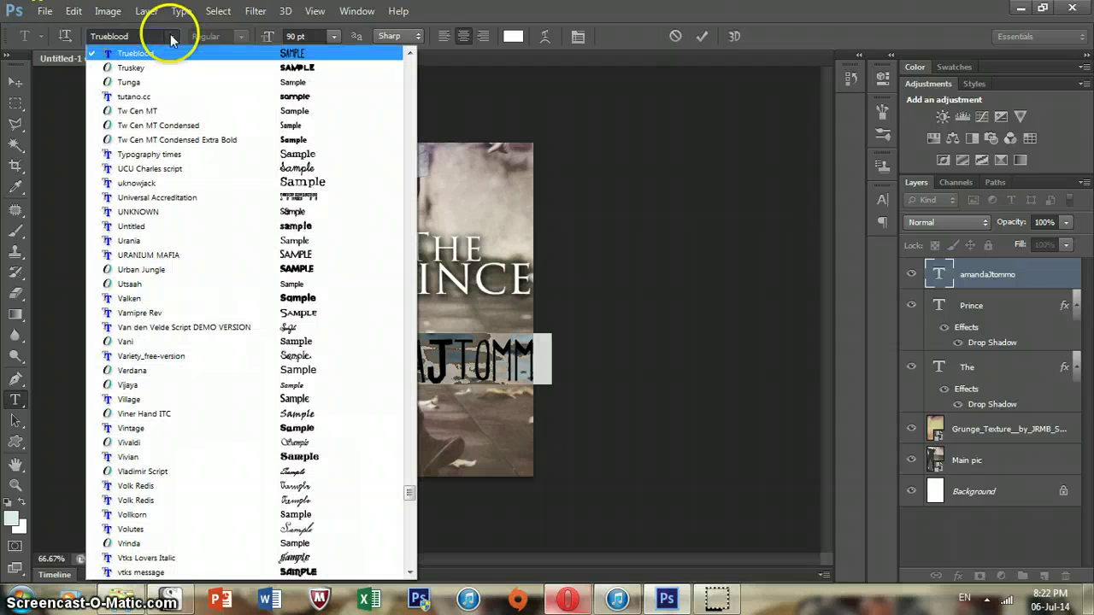
{"action": "left_click", "coordinate": [335, 185]}
{"action": "key", "text": "Down"}
{"action": "key", "text": "Down"}
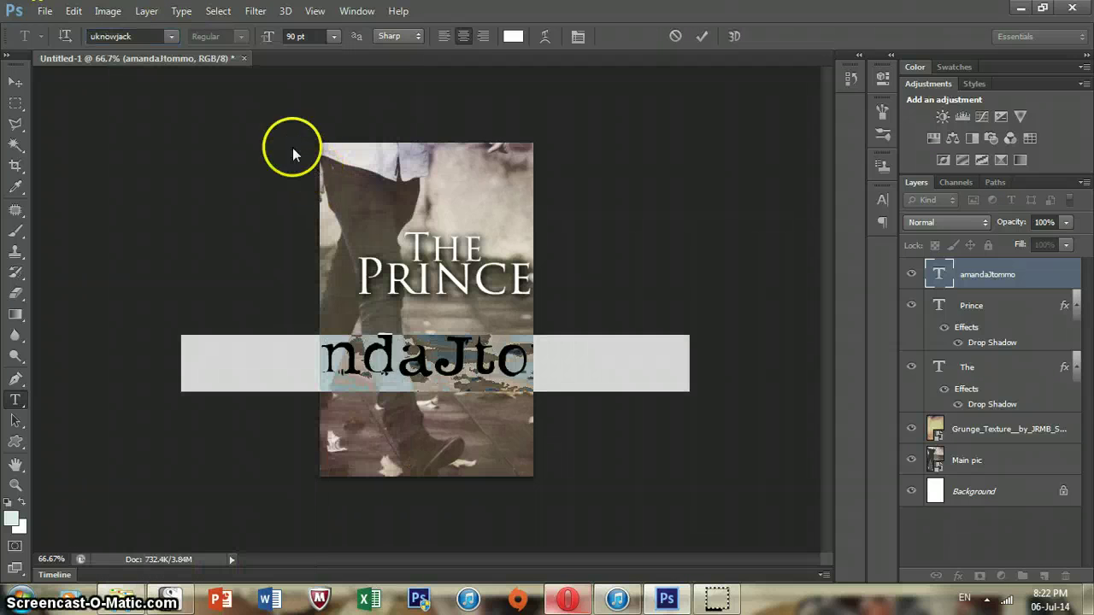
{"action": "left_click", "coordinate": [334, 38]}
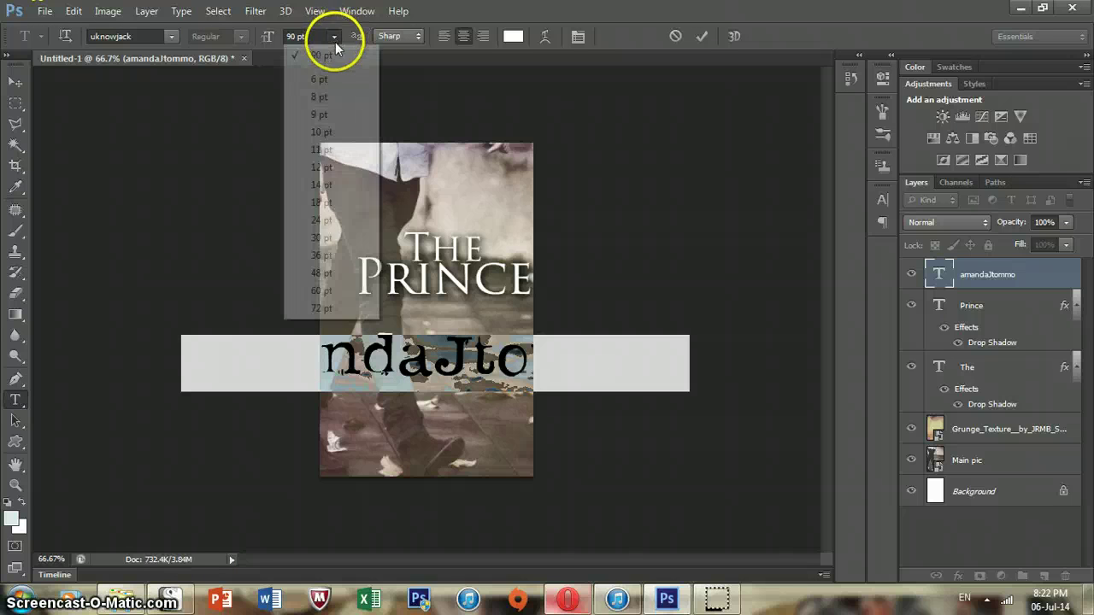
{"action": "left_click", "coordinate": [322, 238]}
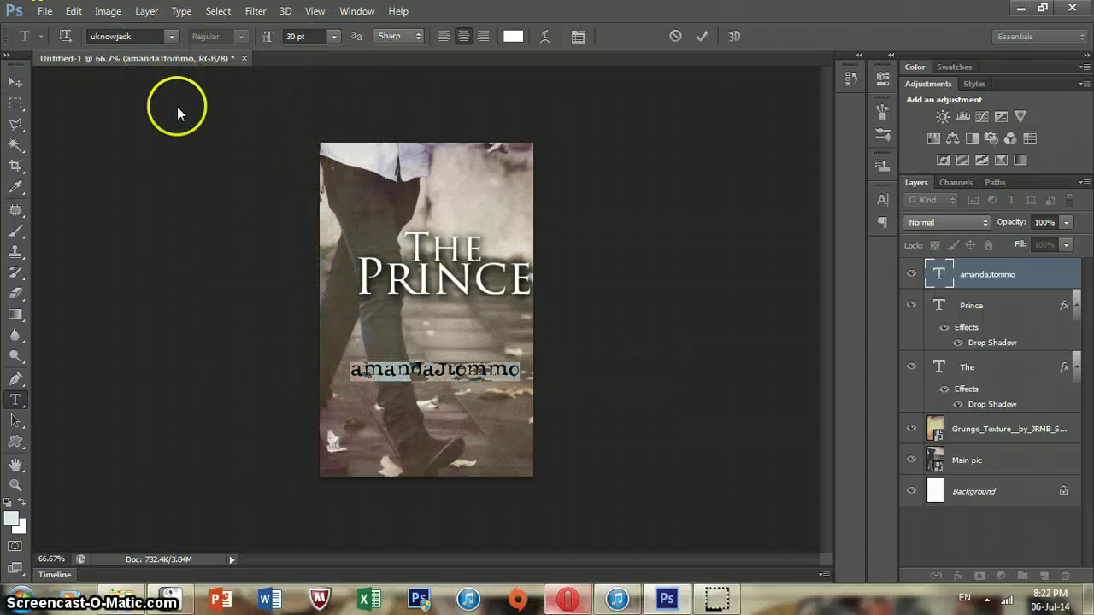
Set the author name in Urania at 48 pt.
{"action": "left_click", "coordinate": [171, 36]}
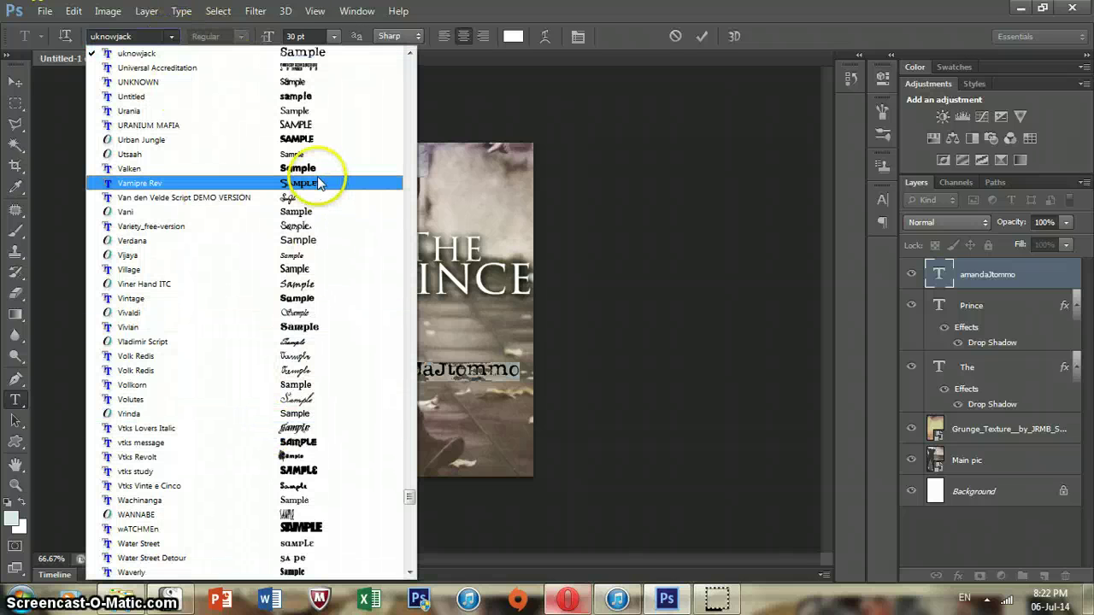
{"action": "left_click", "coordinate": [315, 126]}
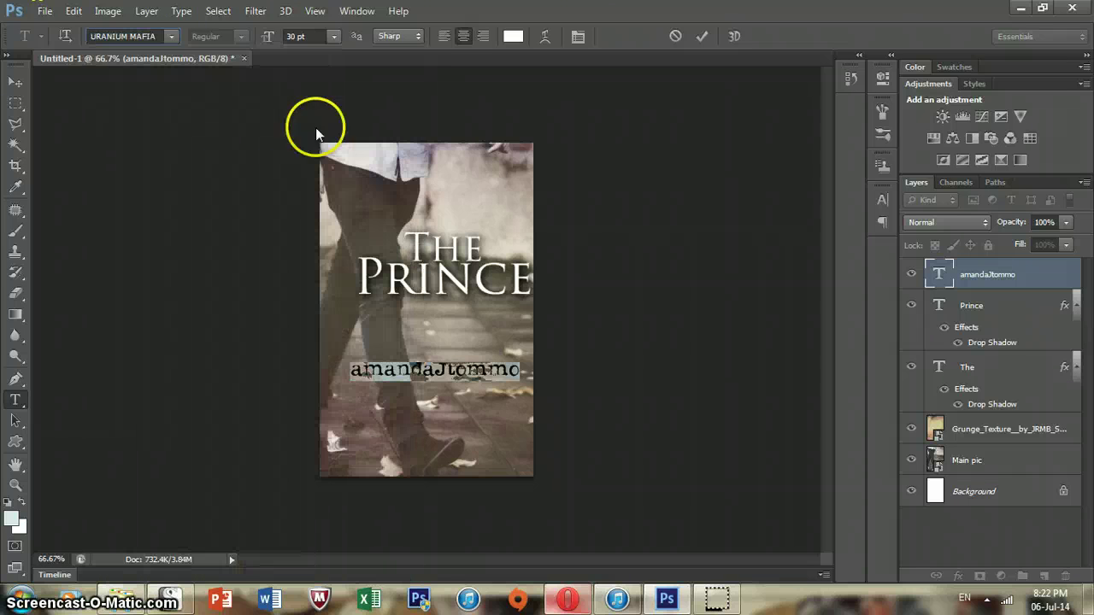
{"action": "left_click", "coordinate": [174, 37]}
{"action": "scroll", "coordinate": [225, 176], "scroll_direction": "up", "scroll_amount": 1}
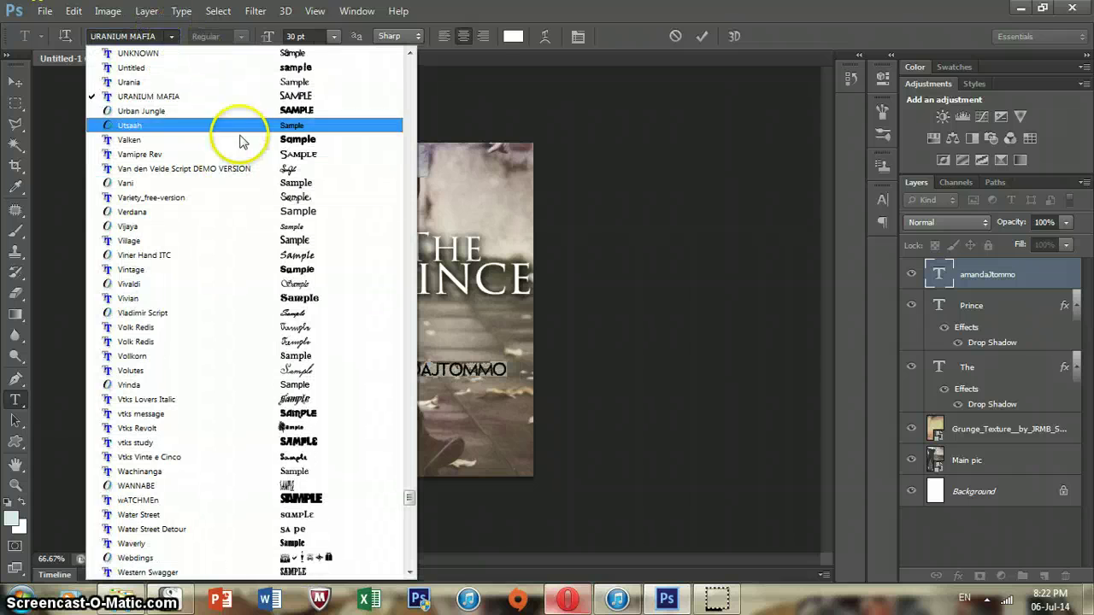
{"action": "left_click", "coordinate": [272, 87]}
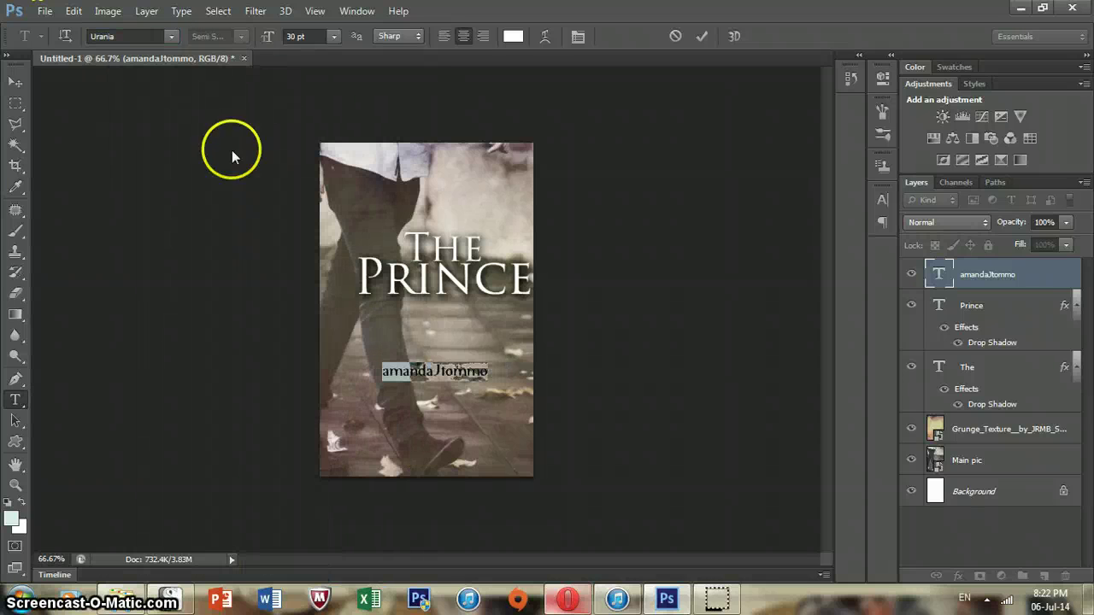
{"action": "left_click", "coordinate": [336, 36]}
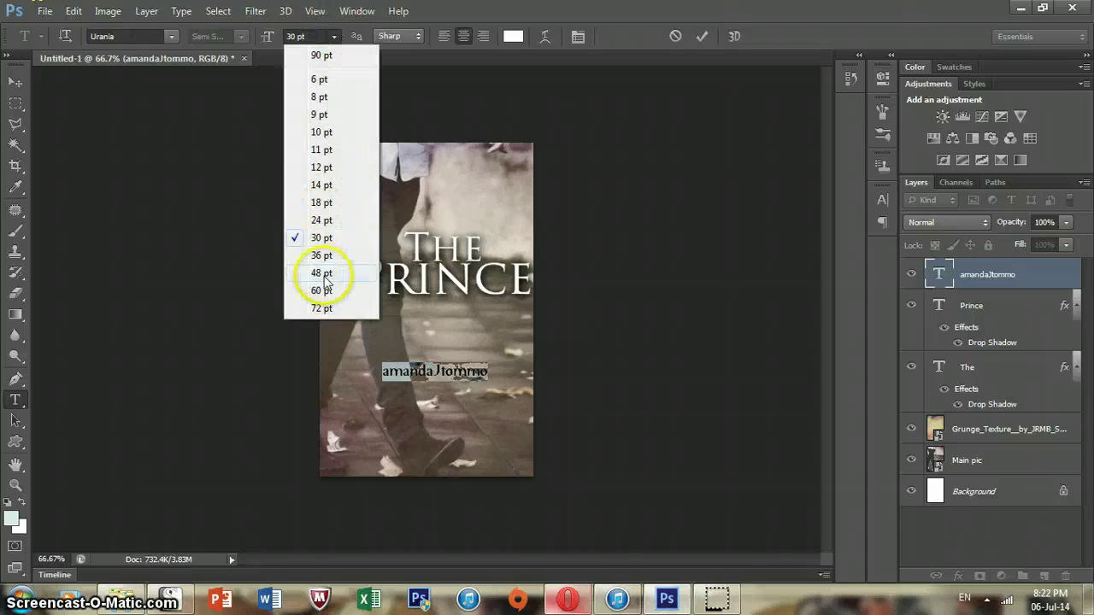
{"action": "left_click", "coordinate": [322, 273]}
{"action": "left_click", "coordinate": [15, 83]}
Move the author name up under PRINCE and resize it to 36 pt.
{"action": "left_click_drag", "start_coordinate": [435, 373], "coordinate": [440, 307]}
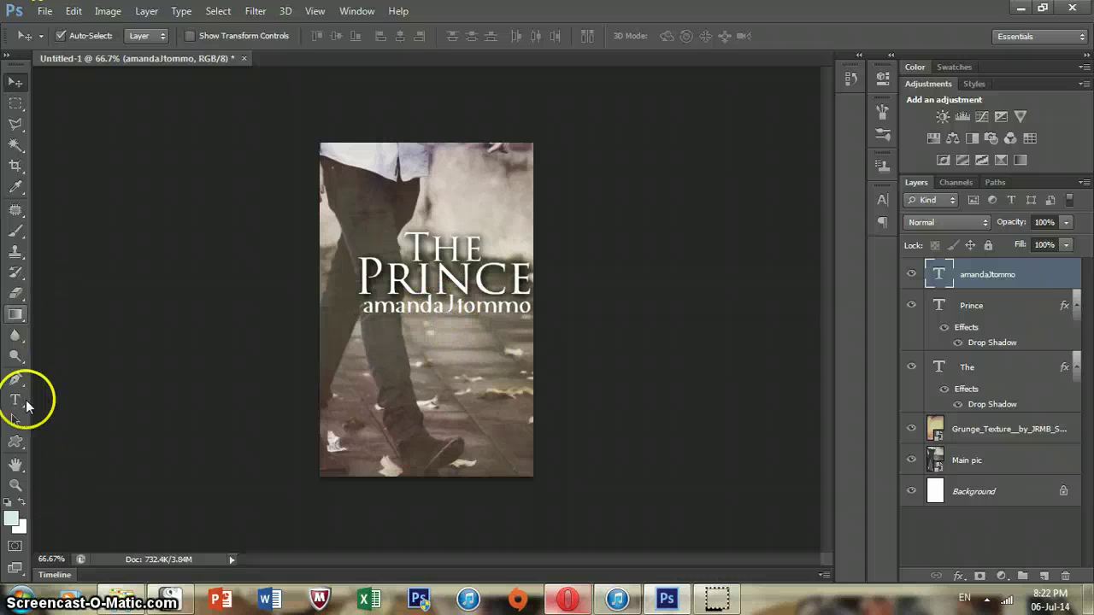
{"action": "left_click", "coordinate": [16, 399]}
{"action": "left_click", "coordinate": [451, 312]}
{"action": "key", "text": "ctrl+a"}
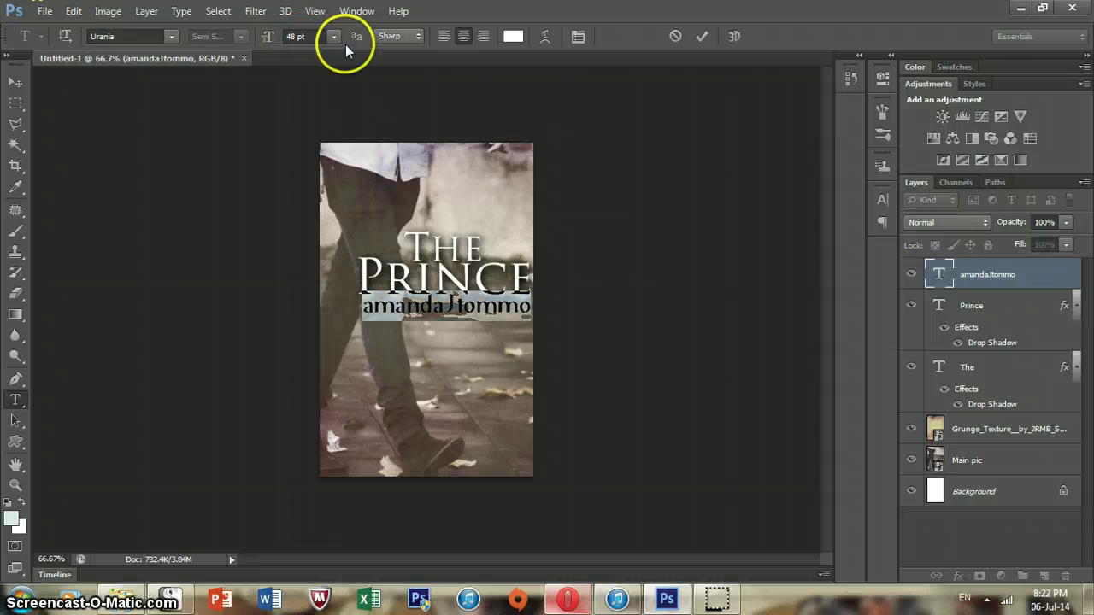
{"action": "left_click", "coordinate": [333, 36]}
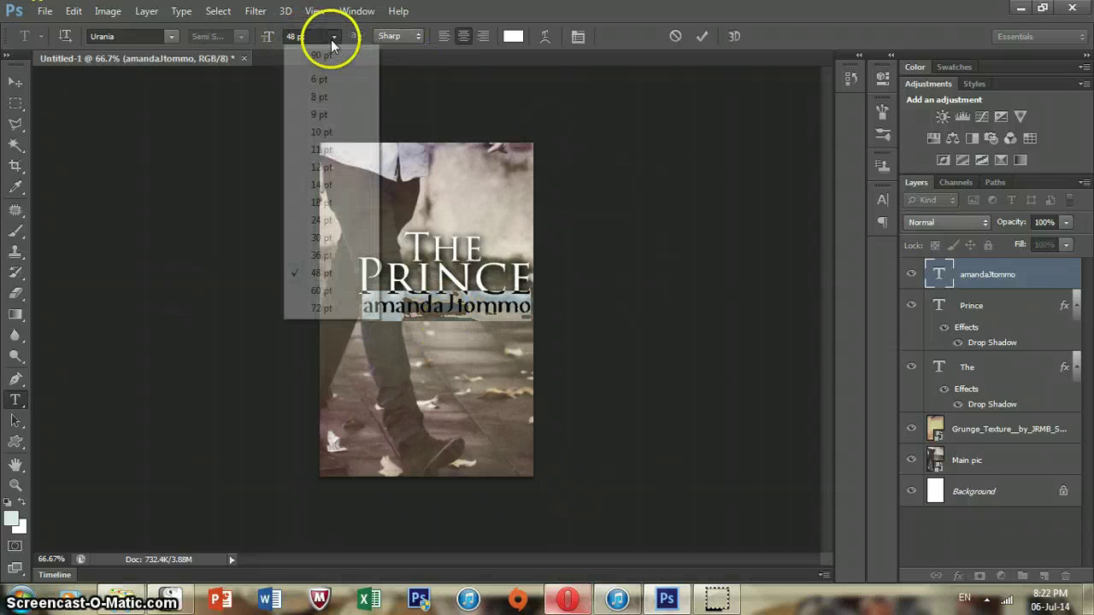
{"action": "left_click", "coordinate": [328, 240]}
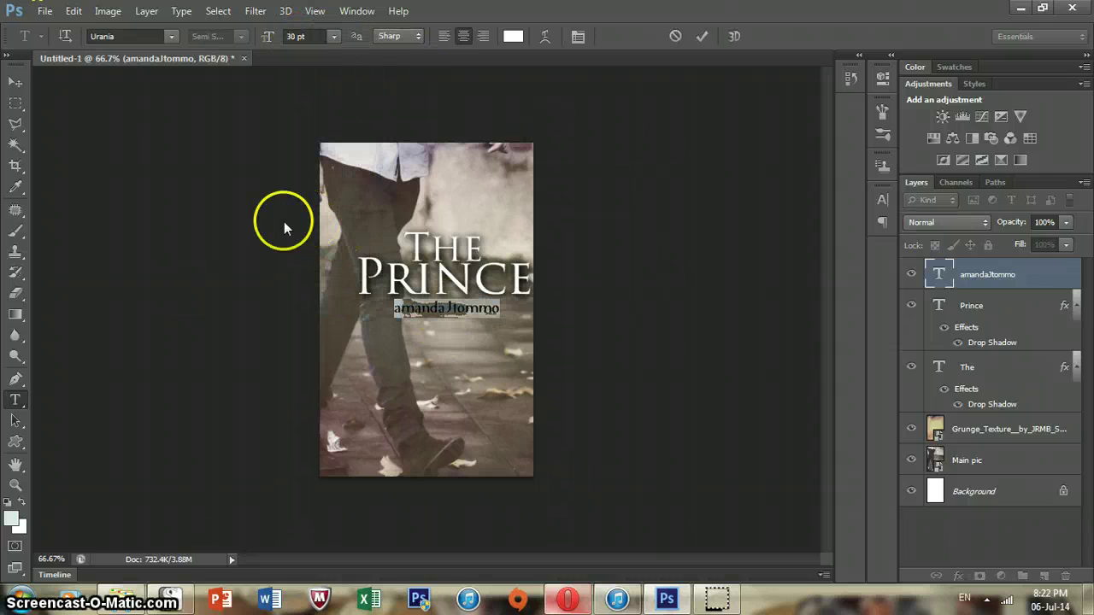
{"action": "left_click", "coordinate": [335, 37]}
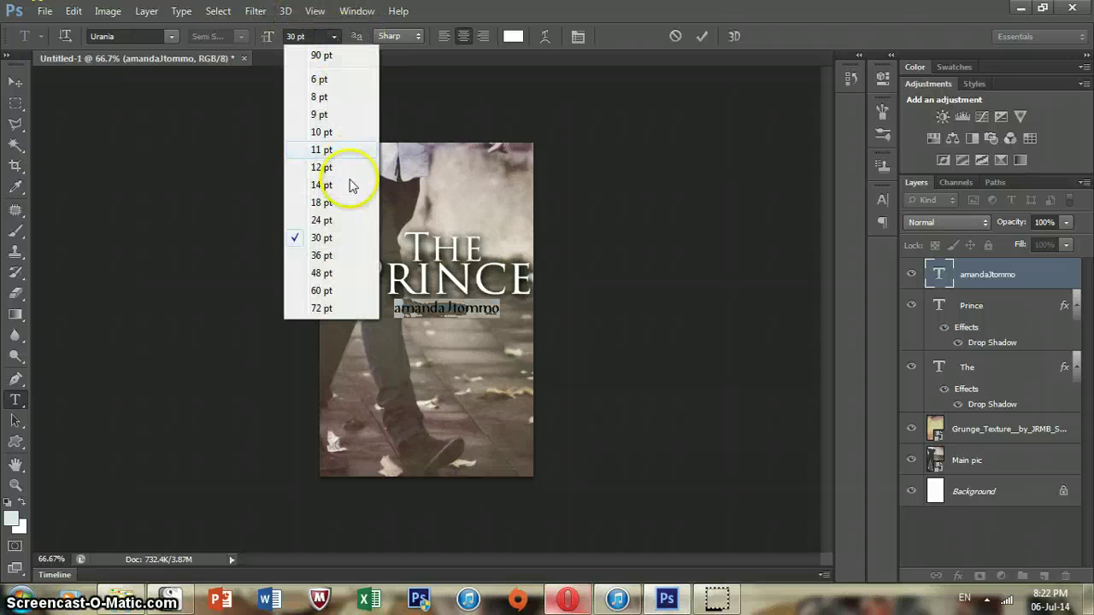
{"action": "left_click", "coordinate": [330, 258]}
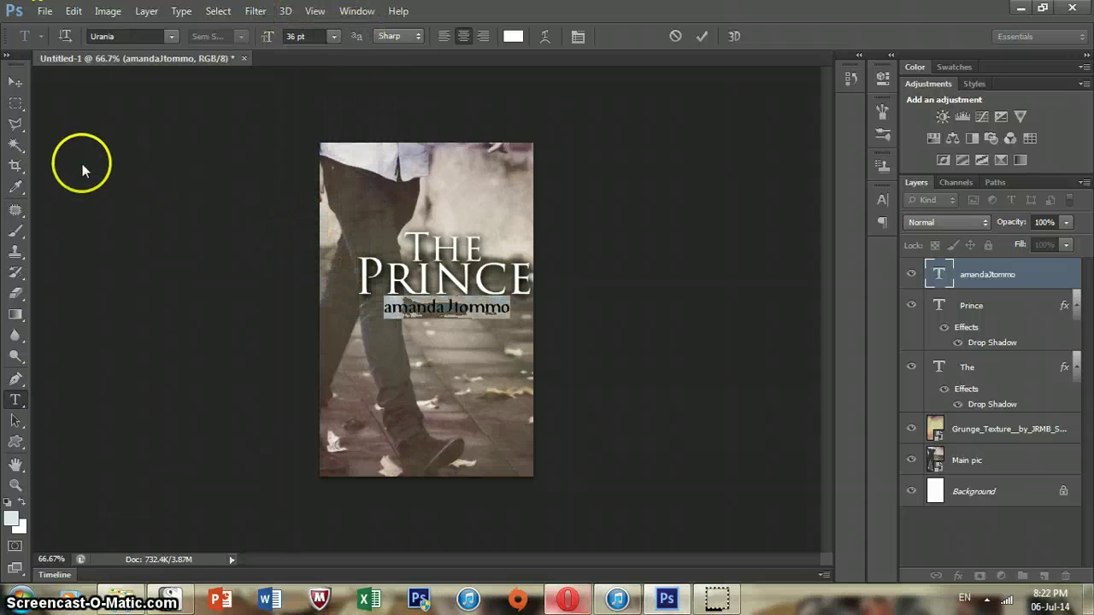
{"action": "left_click", "coordinate": [14, 83]}
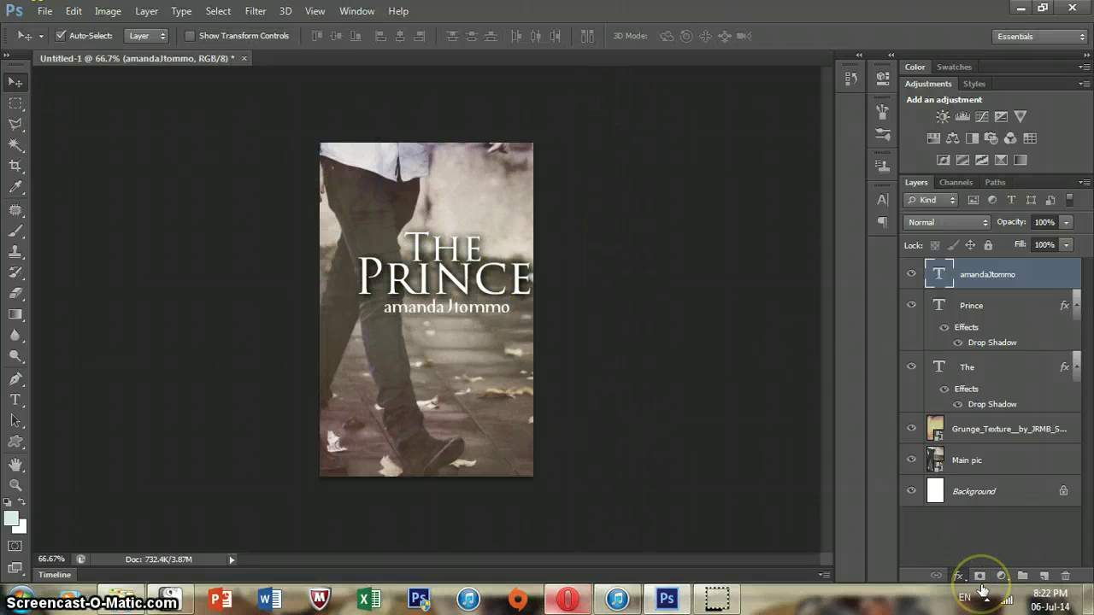
{"action": "left_click", "coordinate": [958, 576]}
Give the author name a drop shadow at 100% opacity.
{"action": "key", "text": "Escape"}
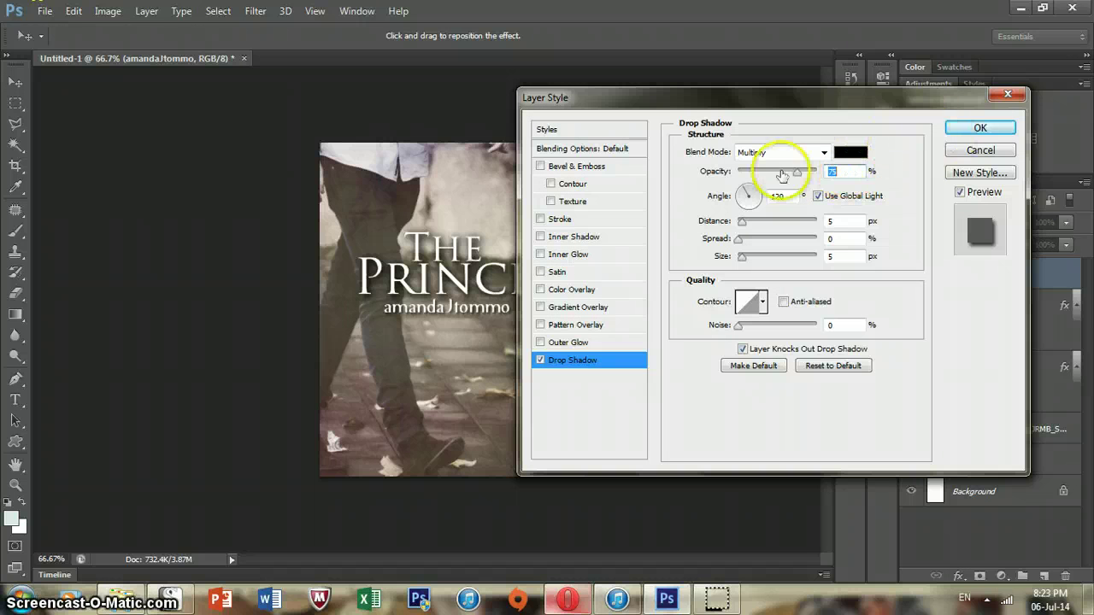
{"action": "left_click_drag", "start_coordinate": [810, 173], "coordinate": [855, 169]}
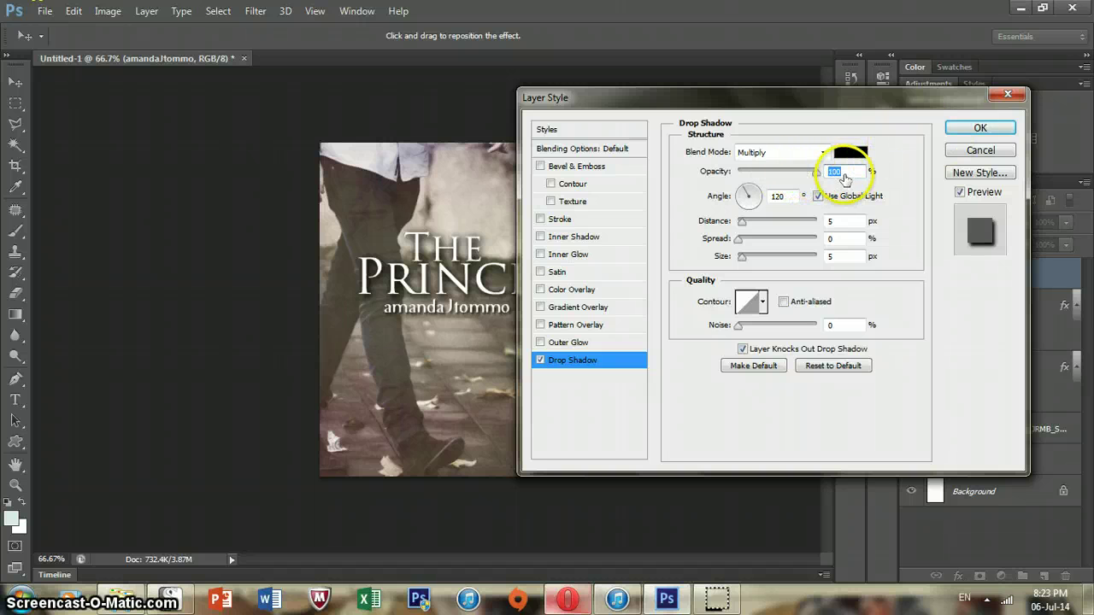
{"action": "left_click", "coordinate": [980, 128]}
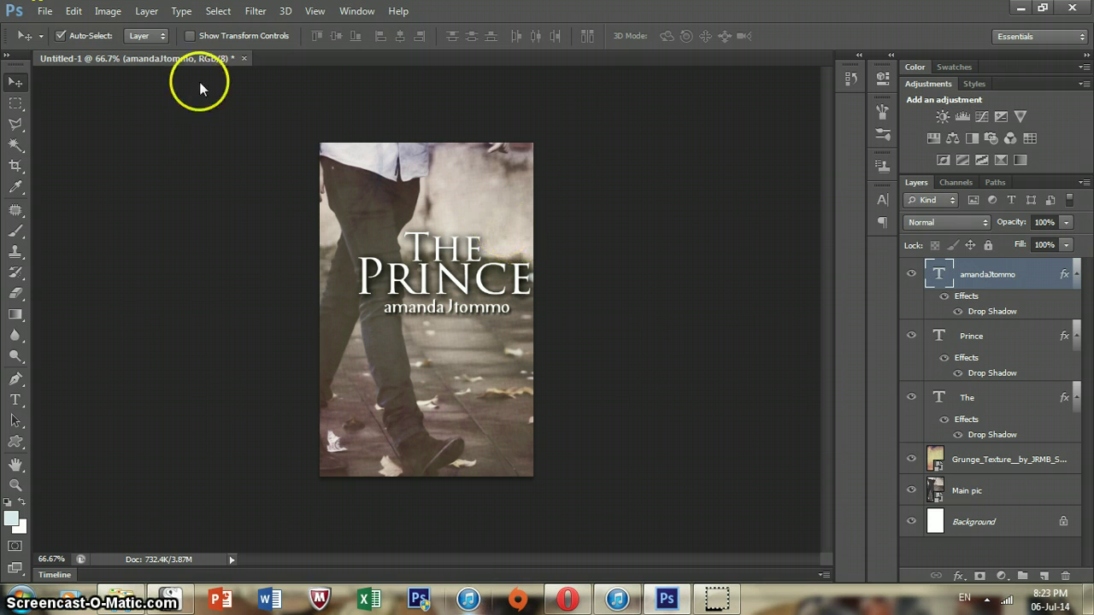
Save the cover as PNG 'Tutorial Image' in the Tutorial folder with Smallest compression.
{"action": "left_click", "coordinate": [45, 11]}
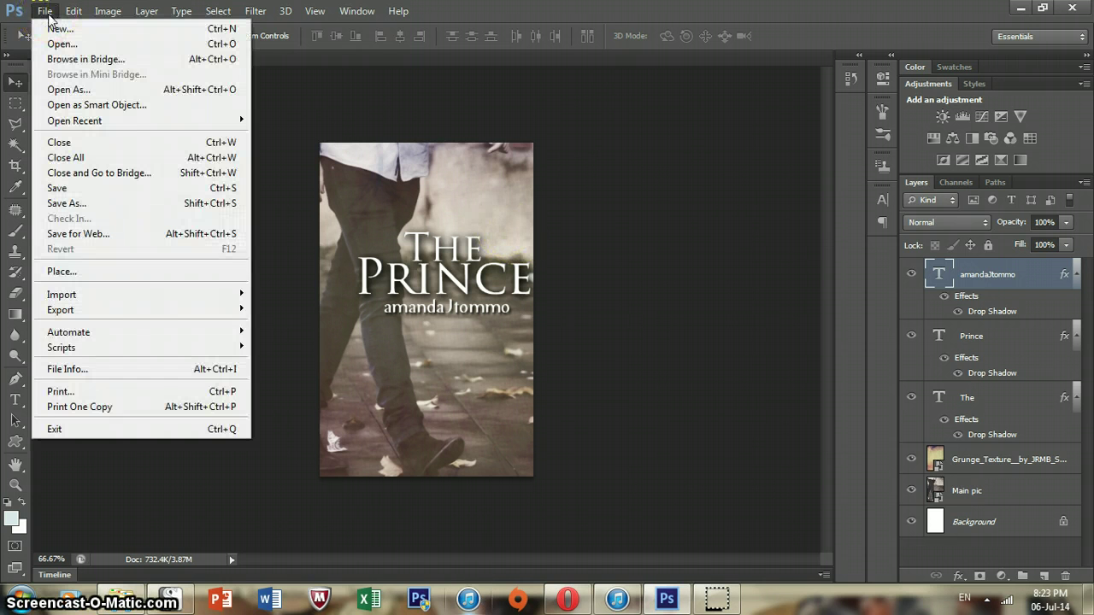
{"action": "left_click", "coordinate": [106, 204]}
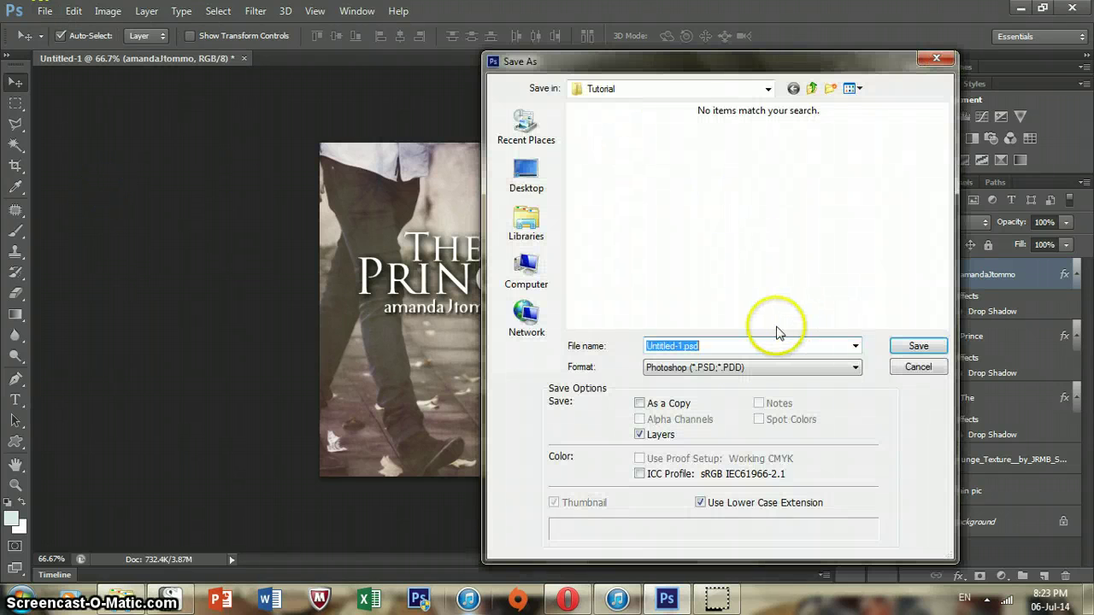
{"action": "left_click", "coordinate": [749, 369]}
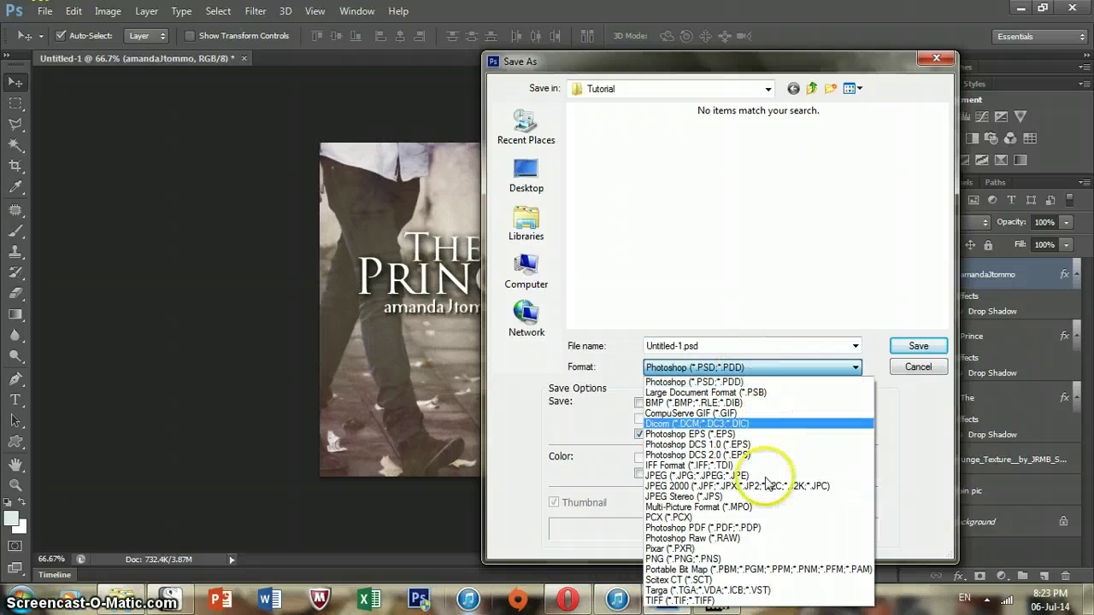
{"action": "left_click", "coordinate": [747, 560]}
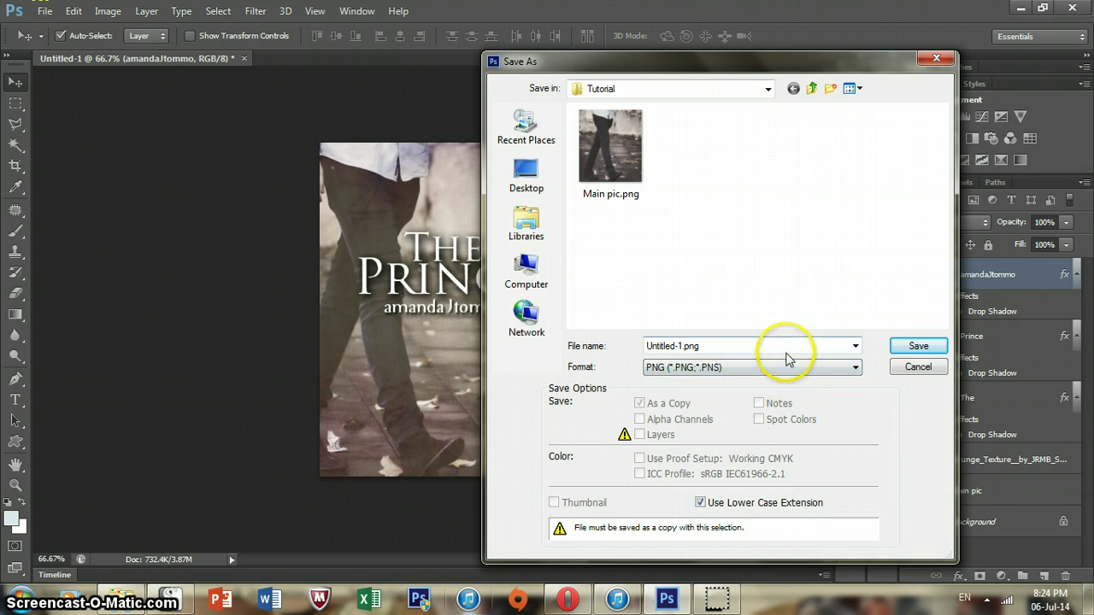
{"action": "type", "text": "Tutorial I"}
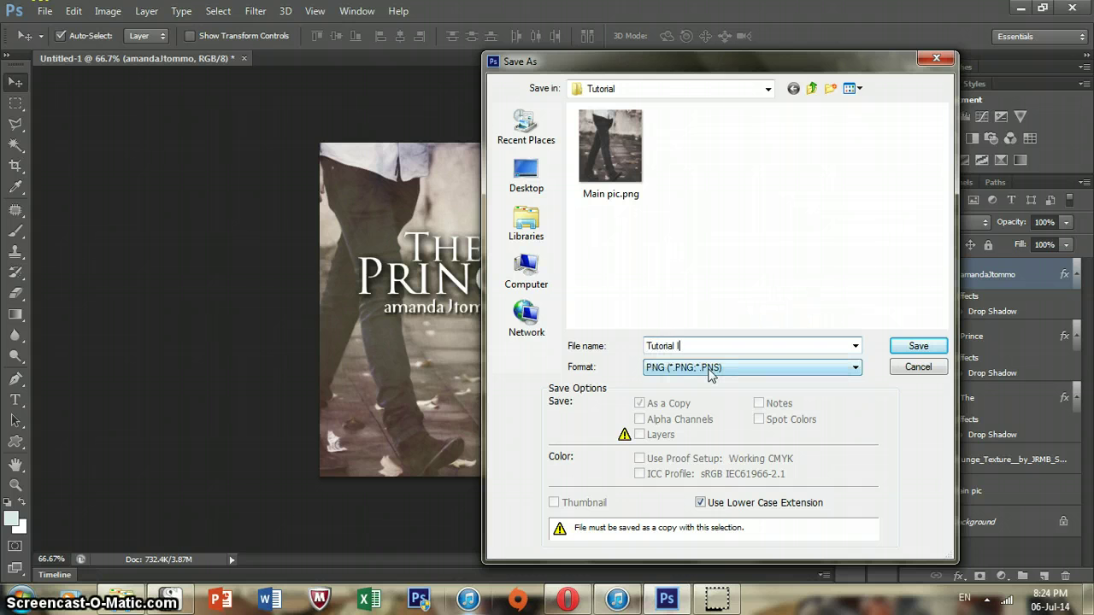
{"action": "type", "text": "mage"}
{"action": "key", "text": "ctrl+a"}
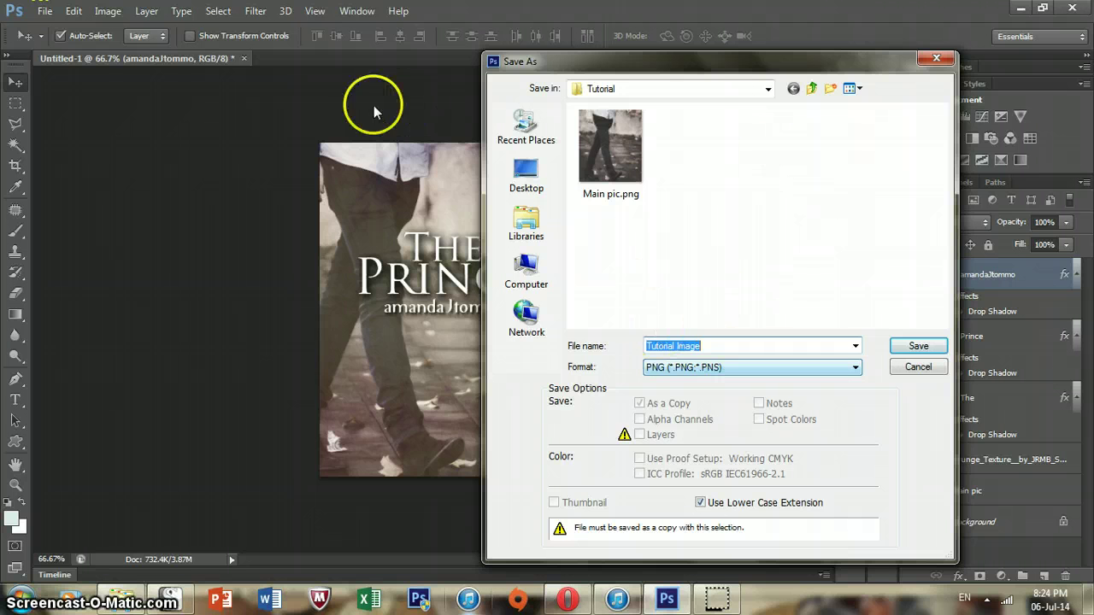
{"action": "key", "text": "Return"}
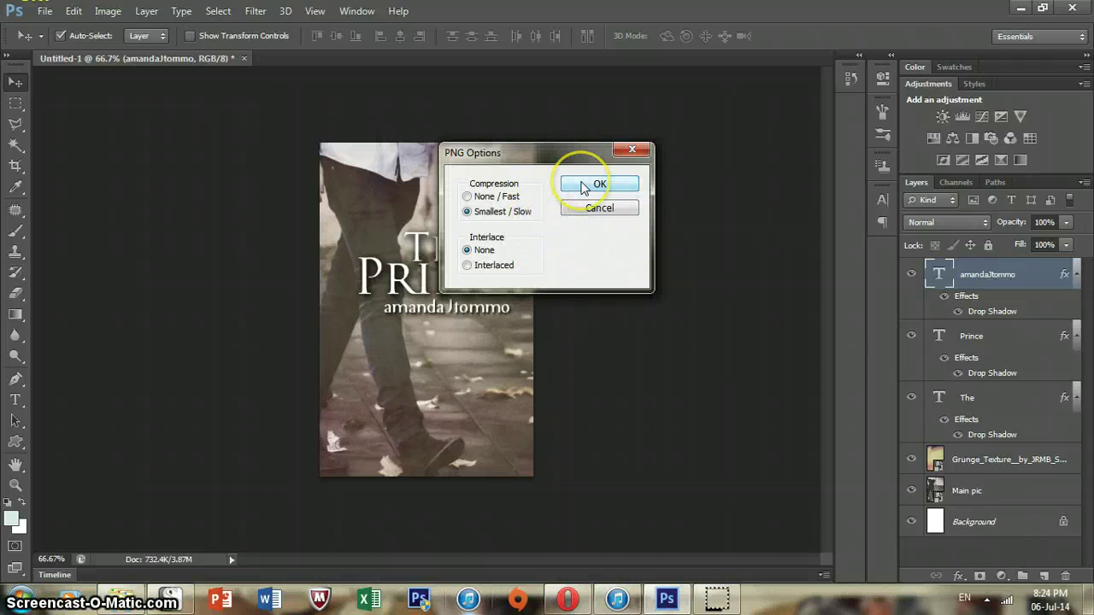
{"action": "left_click", "coordinate": [590, 186]}
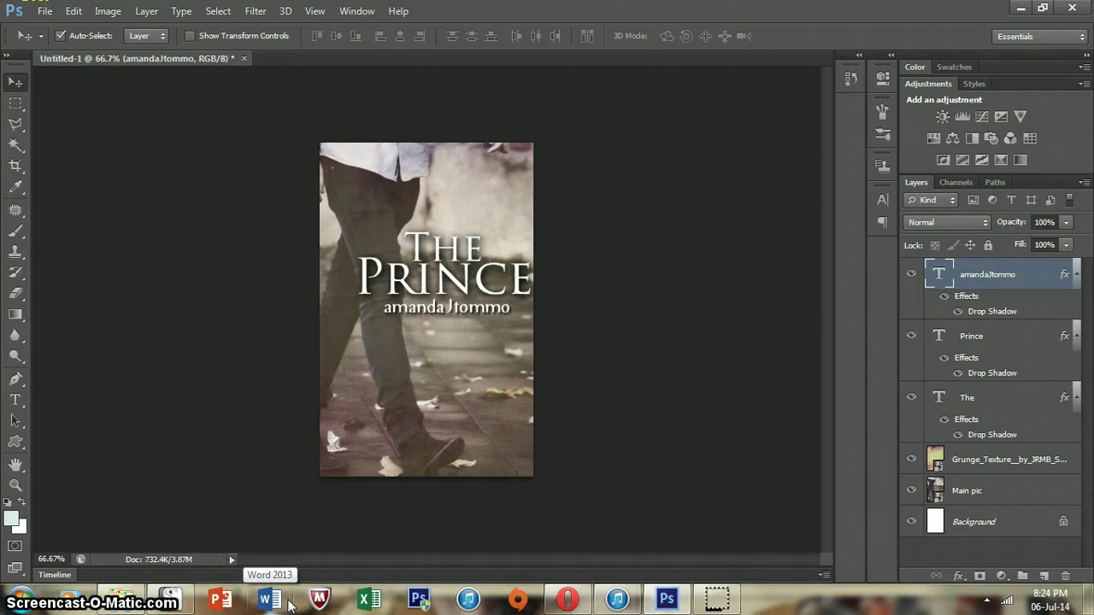
{"action": "left_click", "coordinate": [17, 105]}
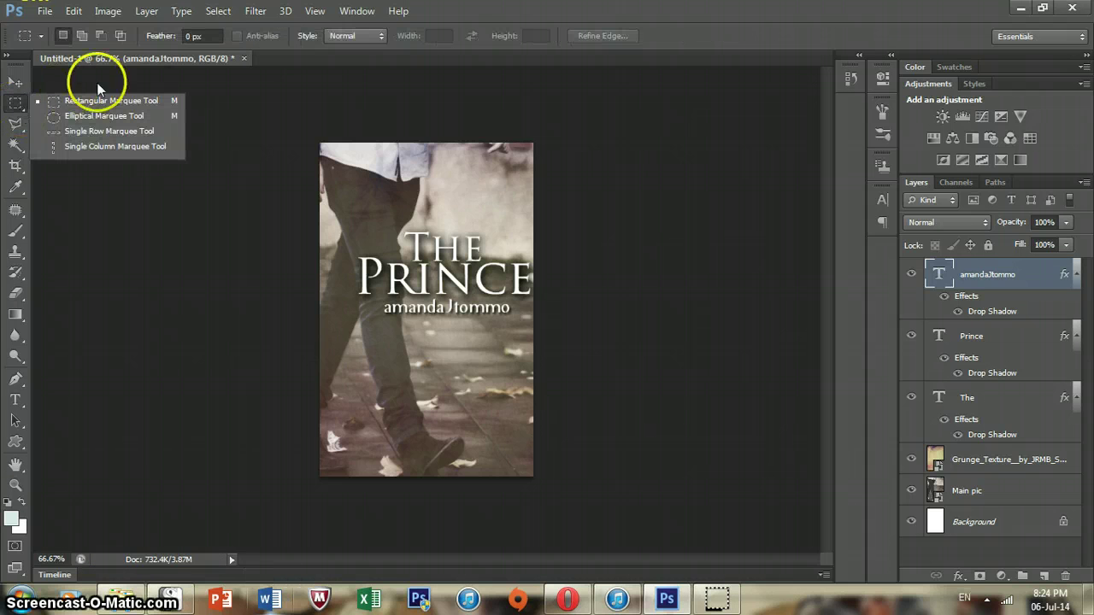
{"action": "left_click", "coordinate": [14, 129]}
{"action": "mouse_move", "coordinate": [14, 128]}
{"action": "left_mouse_down"}
{"action": "mouse_move", "coordinate": [49, 117]}
{"action": "mouse_move", "coordinate": [148, 154]}
{"action": "mouse_move", "coordinate": [34, 137]}
{"action": "mouse_move", "coordinate": [85, 147]}
{"action": "left_mouse_up"}
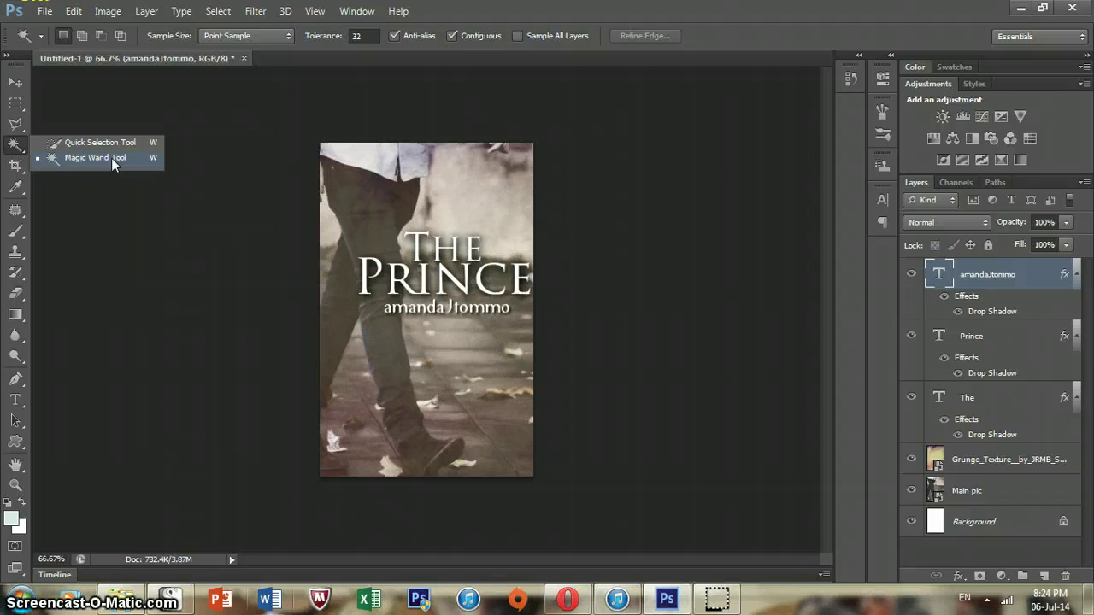
{"action": "left_click", "coordinate": [17, 166]}
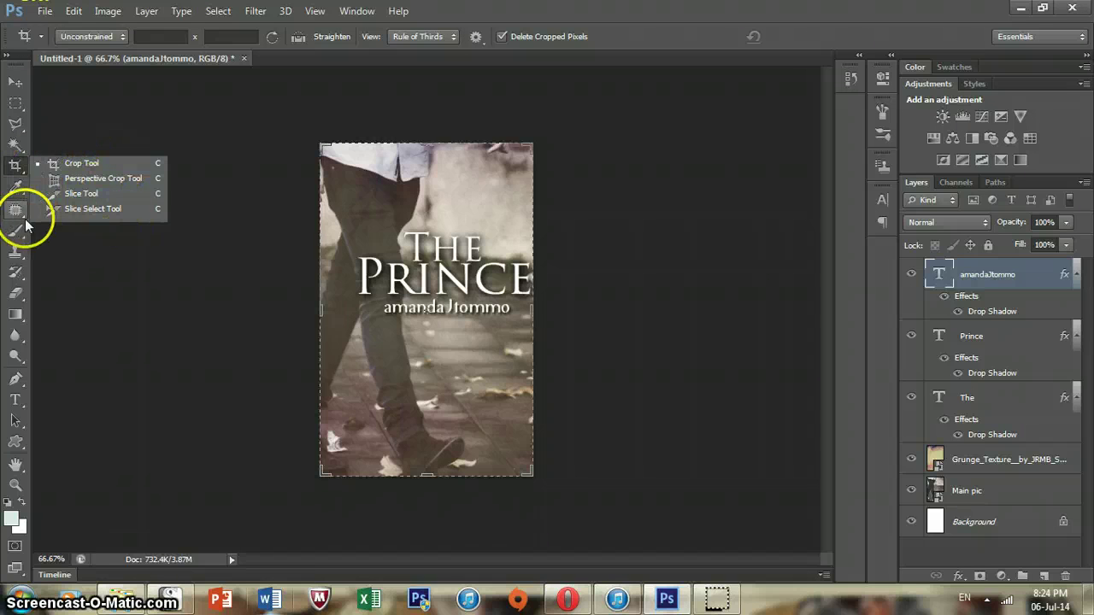
{"action": "left_click", "coordinate": [17, 187]}
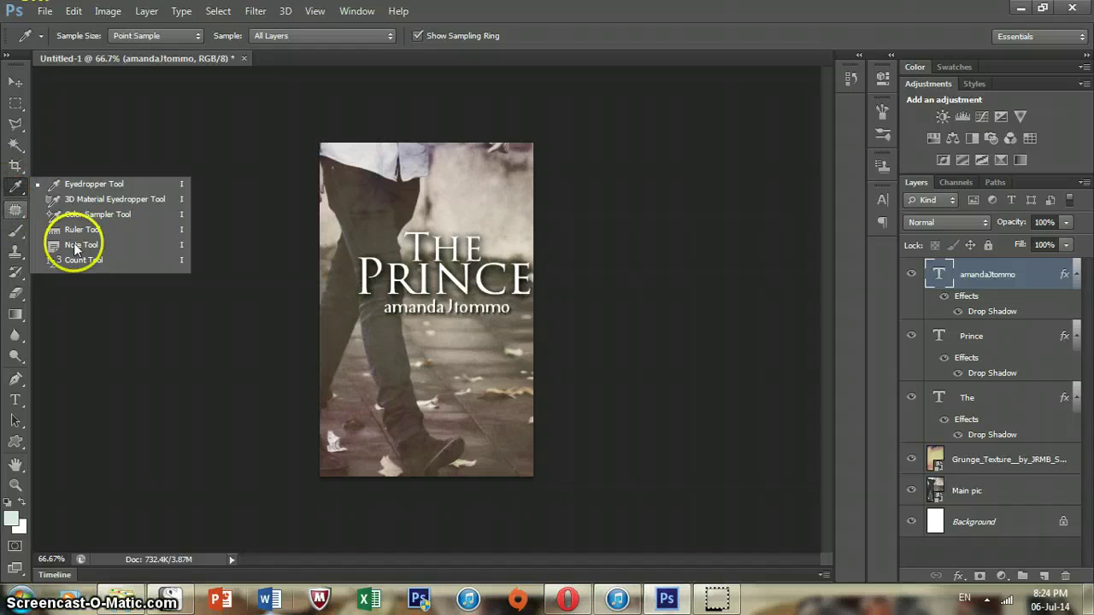
{"action": "left_click", "coordinate": [17, 233]}
{"action": "left_click", "coordinate": [15, 229]}
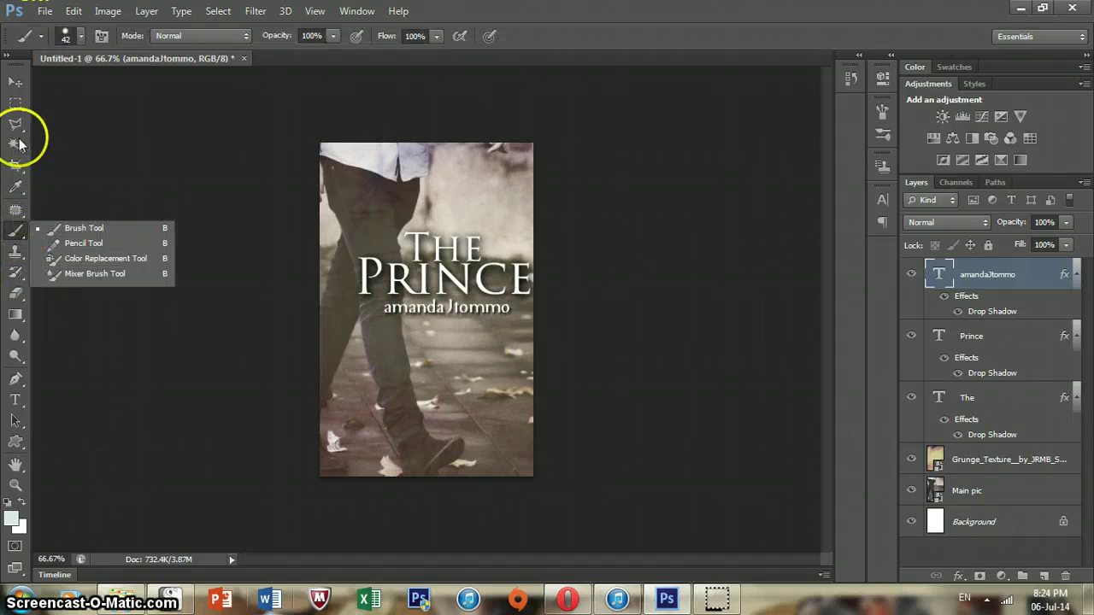
{"action": "left_click", "coordinate": [13, 83]}
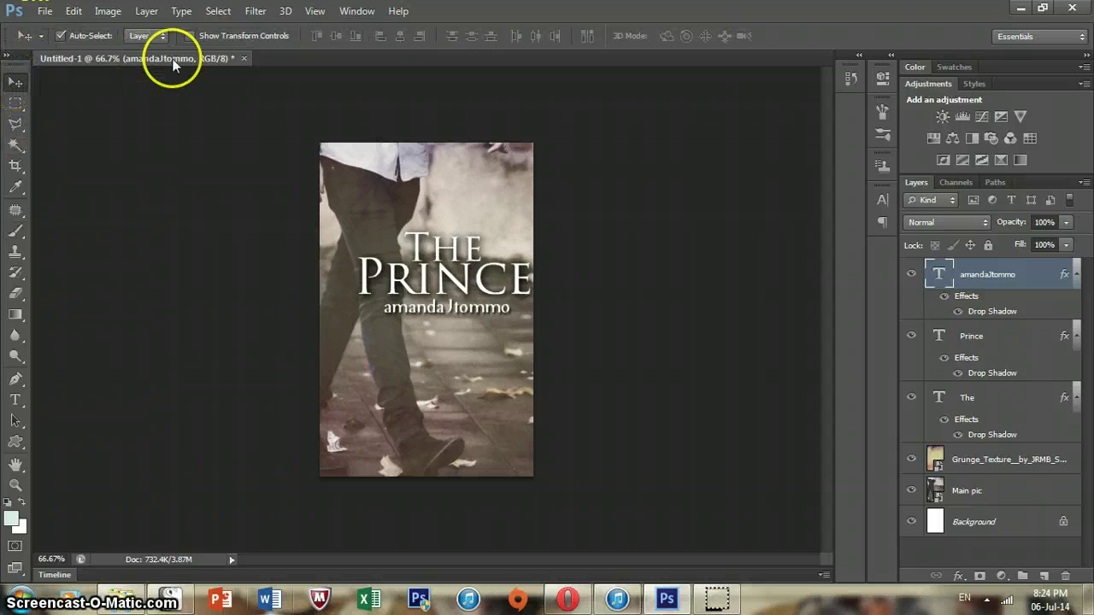